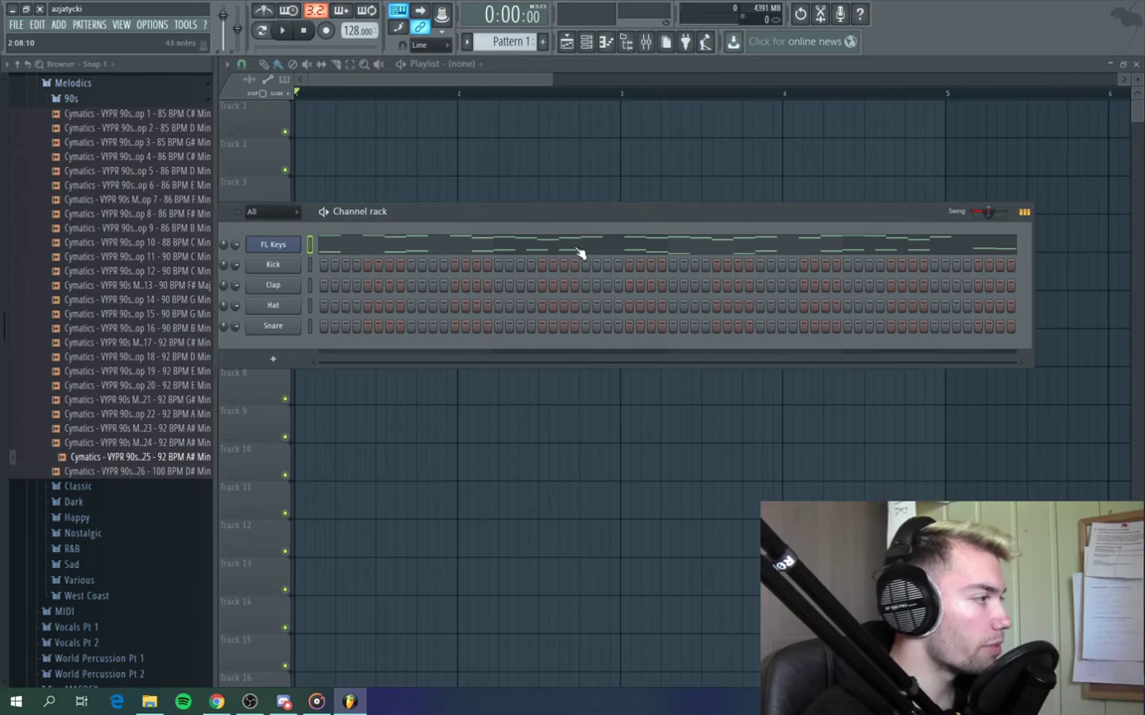
# Play back the FL Keys melody in the piano roll, stop it and close the piano roll
pyautogui.press('space')
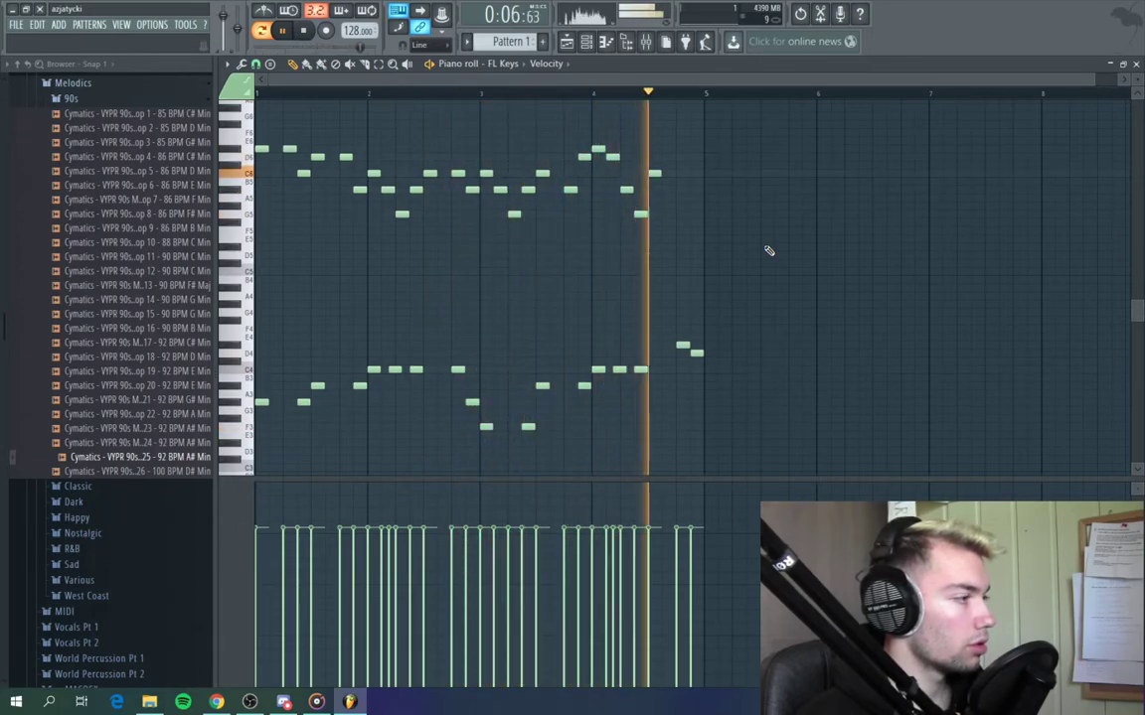
pyautogui.press('space')
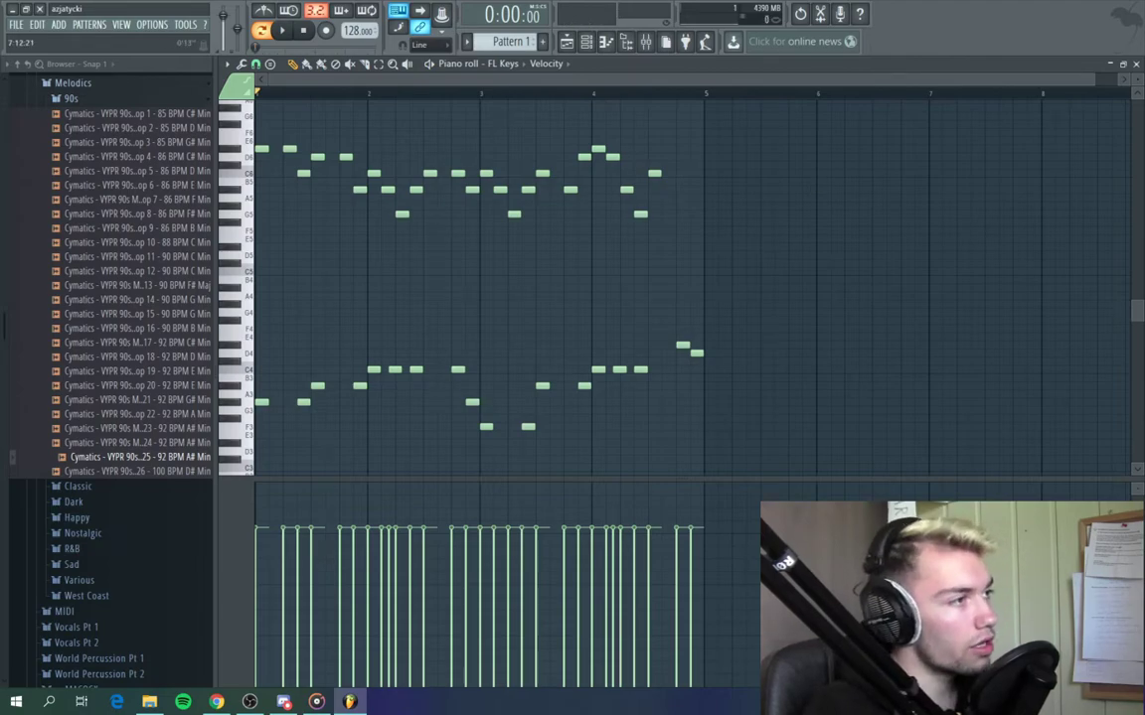
pyautogui.click(1136, 65)
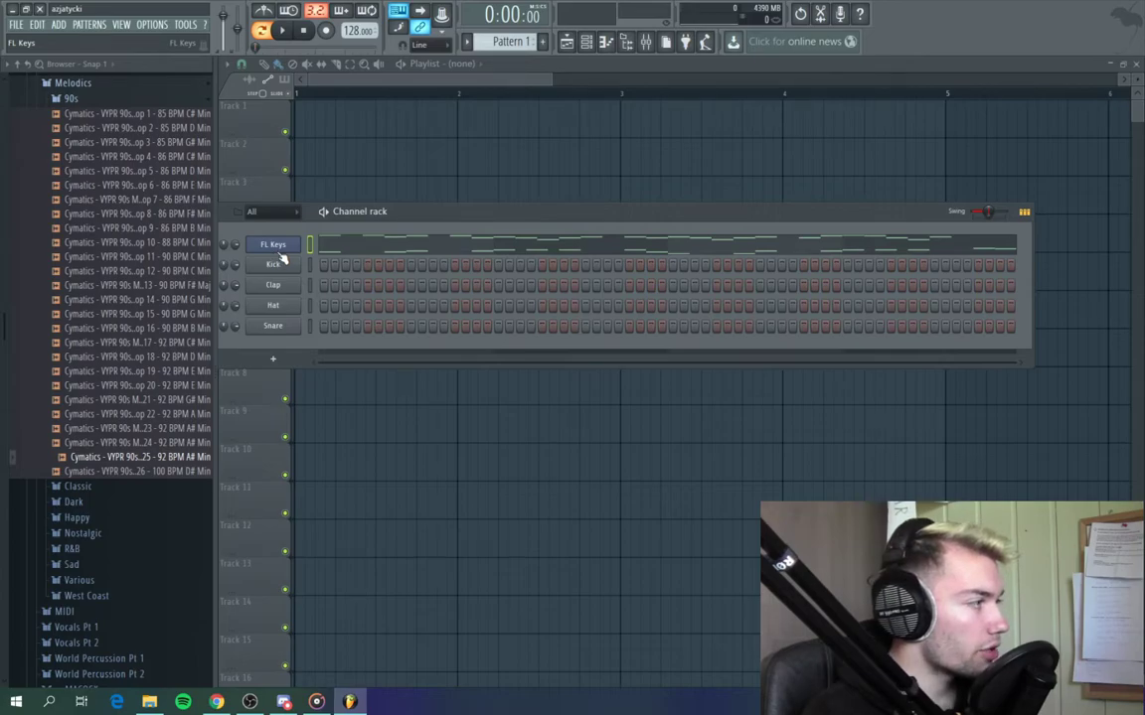
# Audition the BASS - Bouncy Break 1 preset in Serum, switch off its delay effect and return to the oscillator page
pyautogui.press('space')
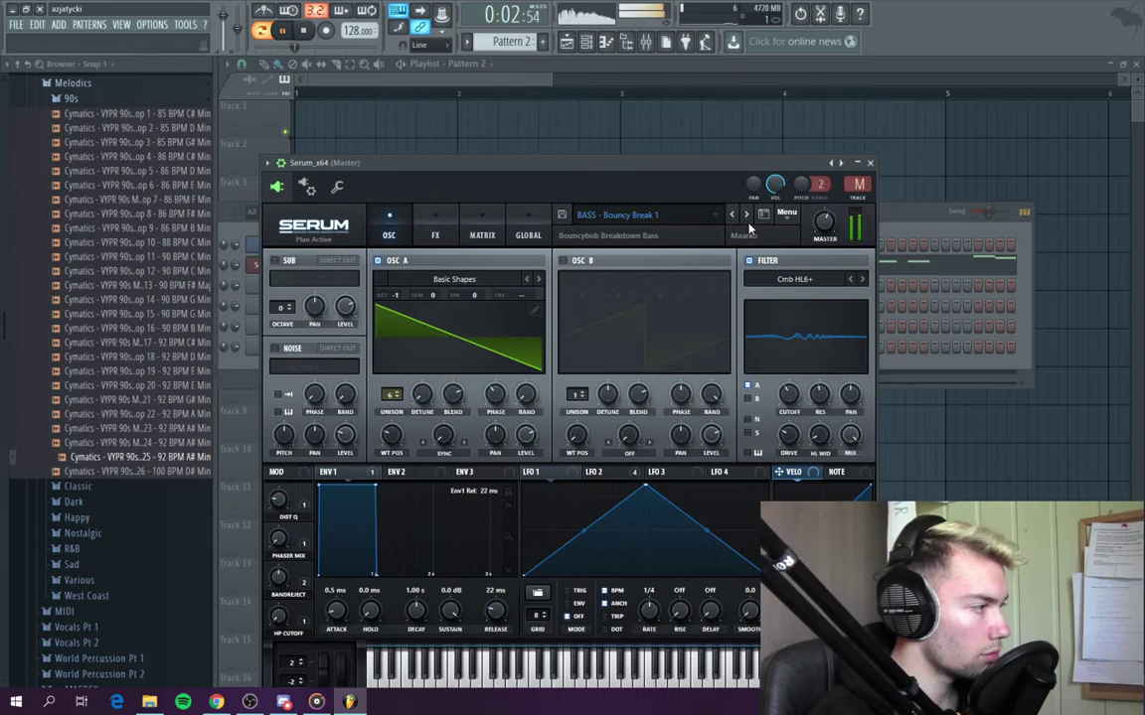
pyautogui.click(482, 228)
pyautogui.click(432, 228)
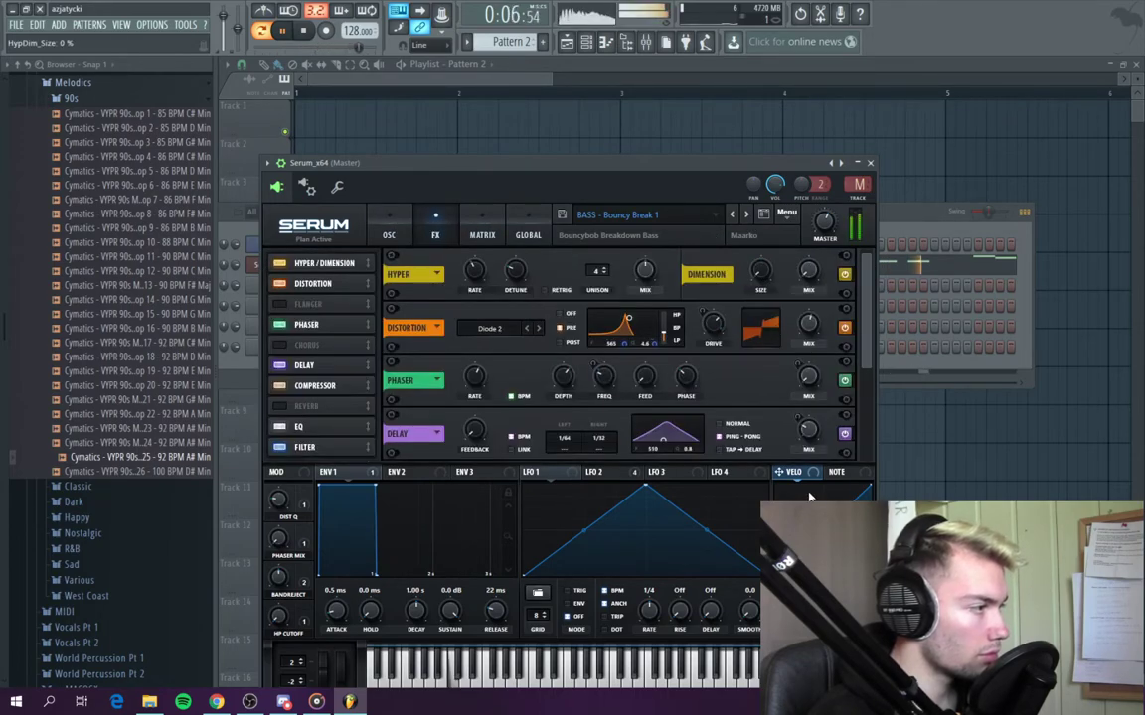
pyautogui.click(846, 436)
pyautogui.moveTo(863, 352); pyautogui.dragTo(858, 434)
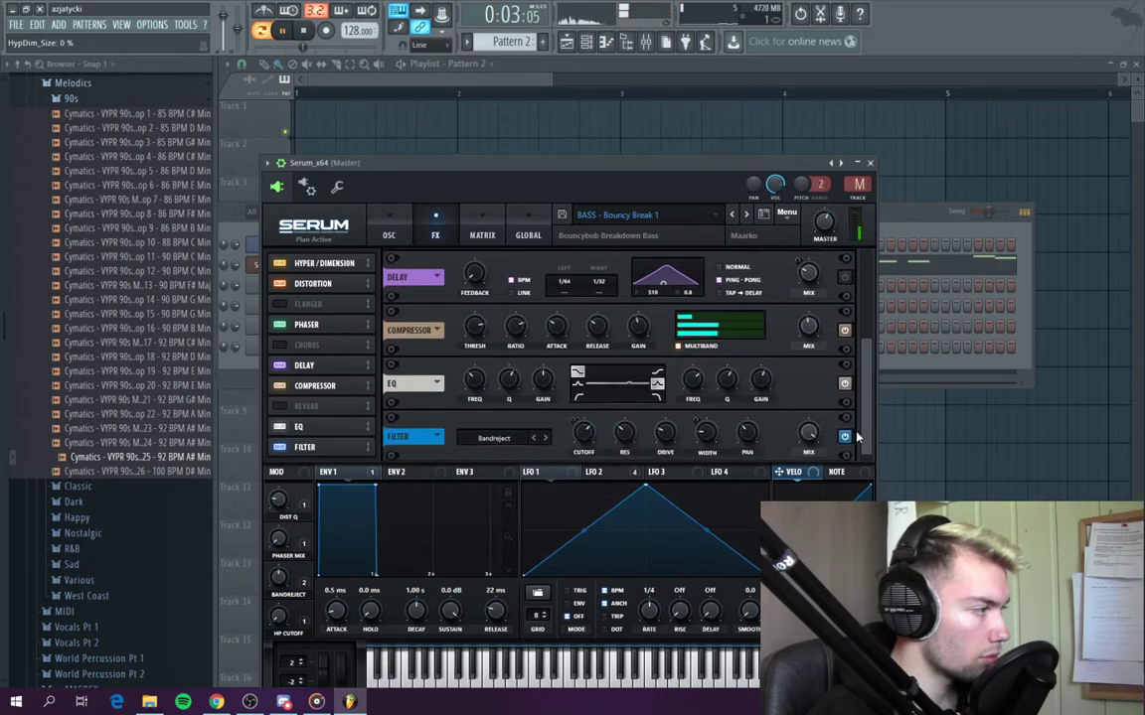
pyautogui.scroll(2, 770, 440)
pyautogui.press('space')
pyautogui.click(388, 234)
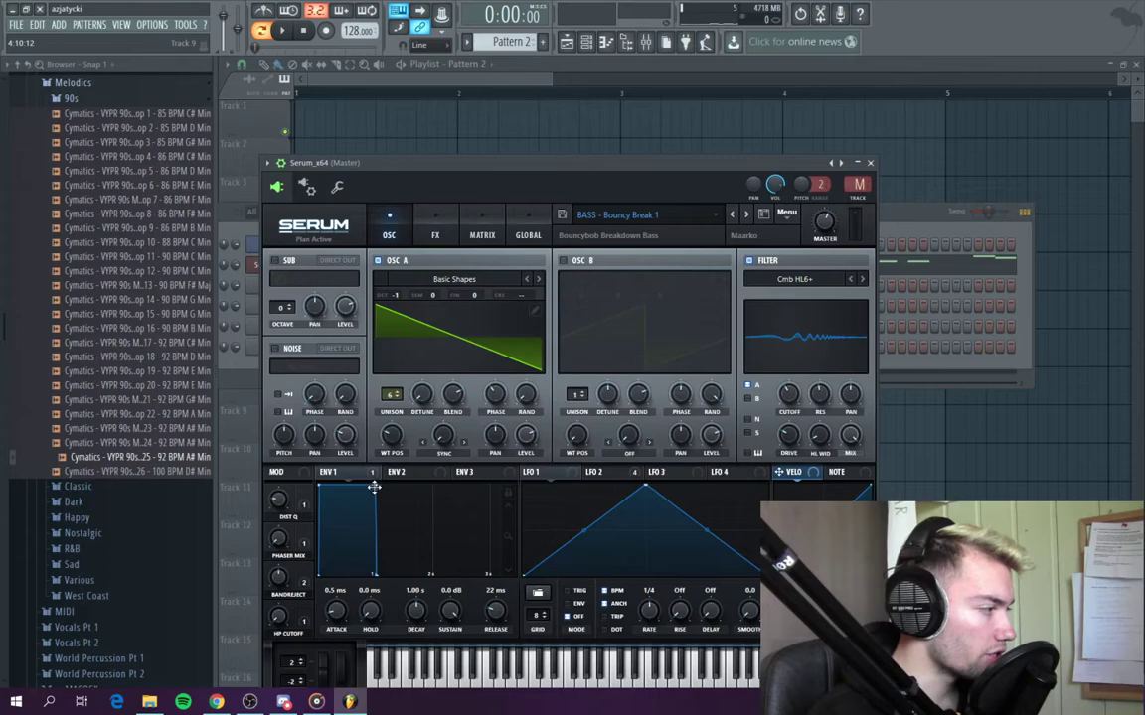
# Shape Envelope 1 of the Bouncy Break 1 bass to a 464 ms decay with sustain at -oo dB
pyautogui.moveTo(375, 484); pyautogui.dragTo(438, 576)
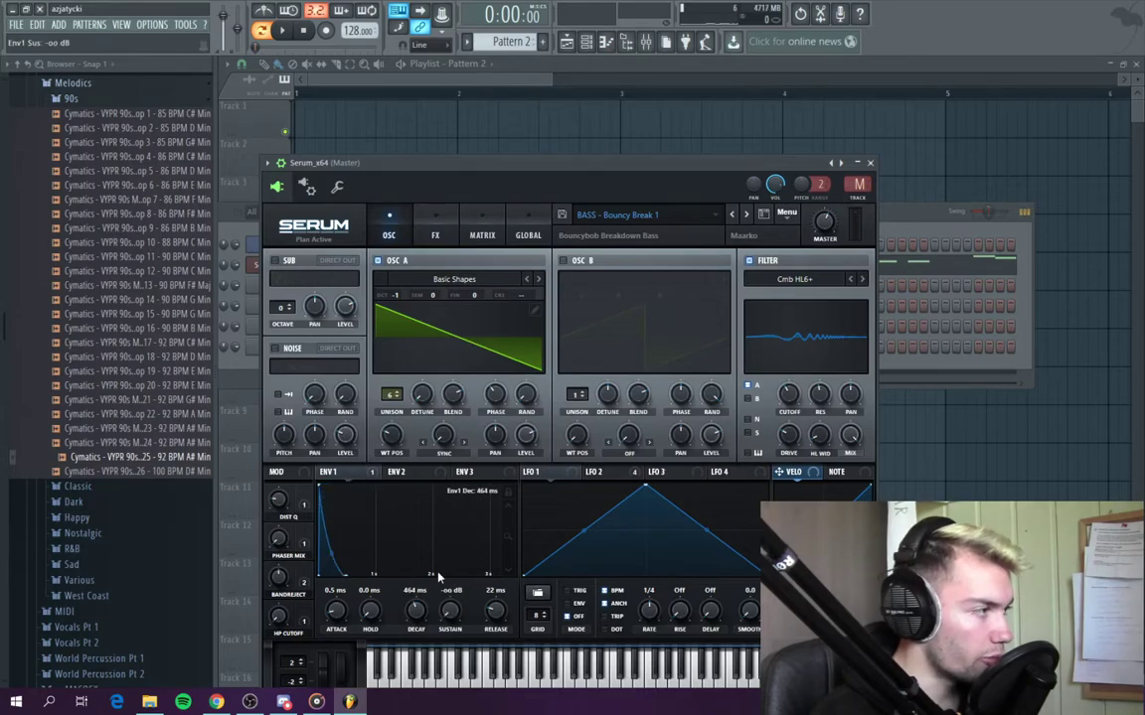
pyautogui.press('space')
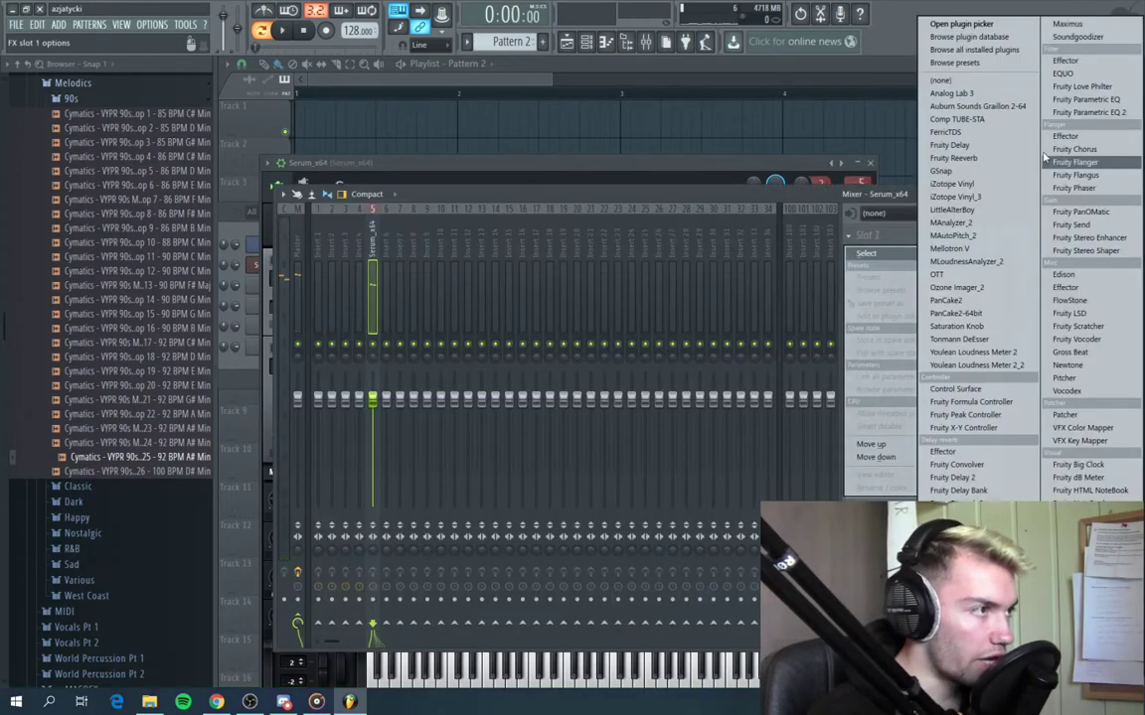
# Add Fruity Parametric EQ 2 to the Serum_x64 mixer track and change band 1 to a high pass filter
pyautogui.click(1088, 112)
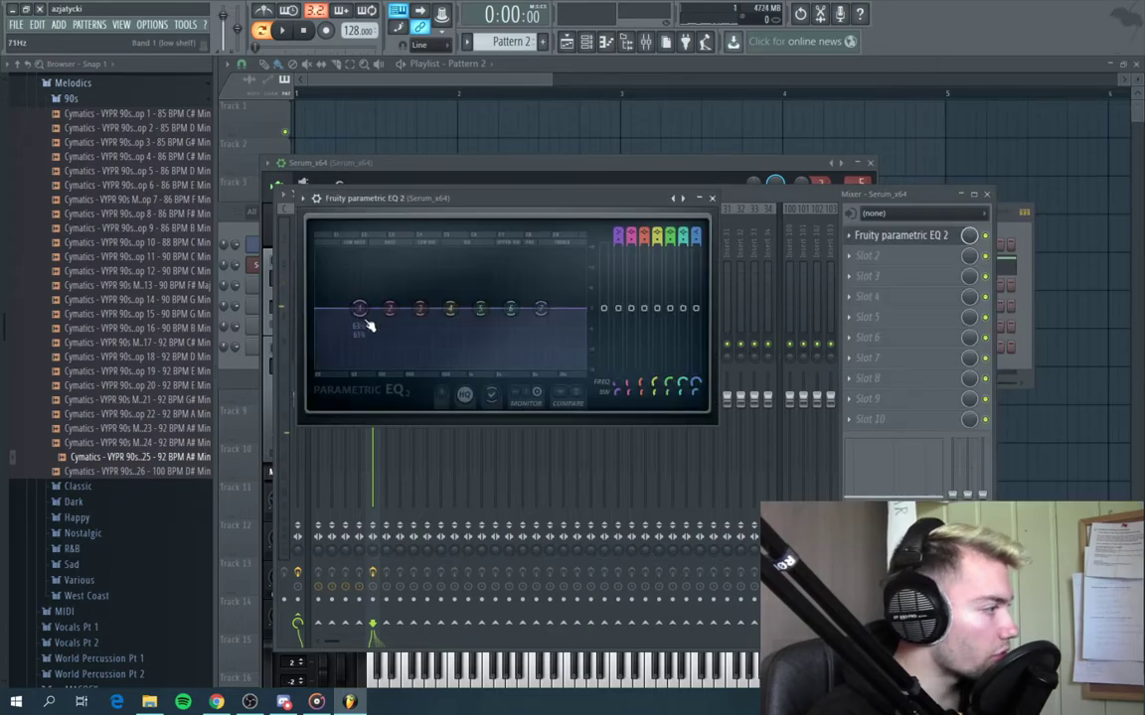
pyautogui.rightClick(362, 310)
pyautogui.moveTo(385, 359)
pyautogui.click(428, 356)
pyautogui.rightClick(361, 310)
pyautogui.click(437, 384)
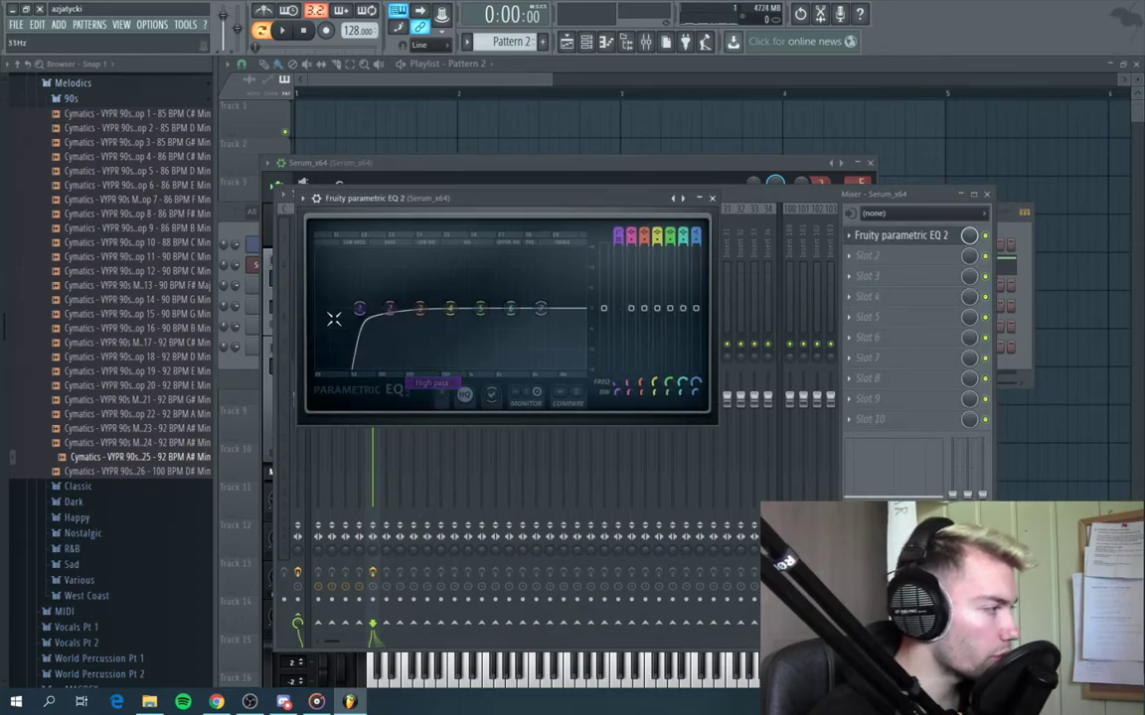
# Raise the high pass cutoff of EQ band 1 to about 194 Hz during playback
pyautogui.press('space')
pyautogui.moveTo(360, 309); pyautogui.dragTo(402, 308)
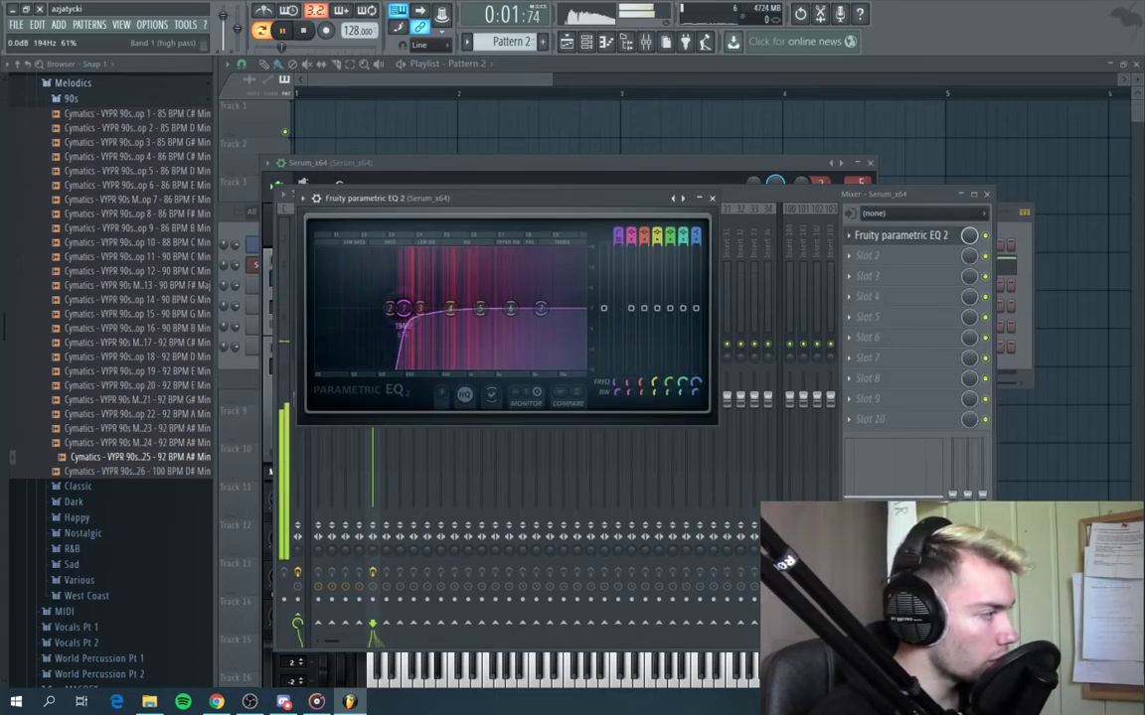
pyautogui.press('space')
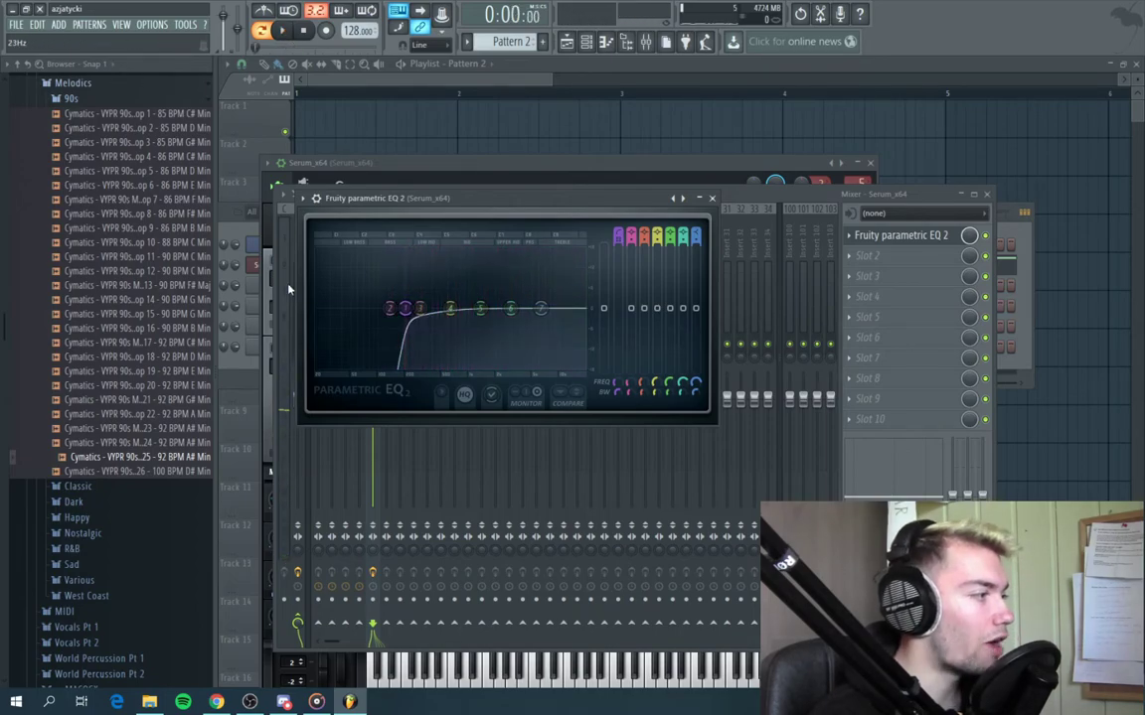
# Shorten the release of Envelope 1 in the Bouncy Drop Square bass and play the pattern
pyautogui.moveTo(510, 309); pyautogui.dragTo(552, 332)
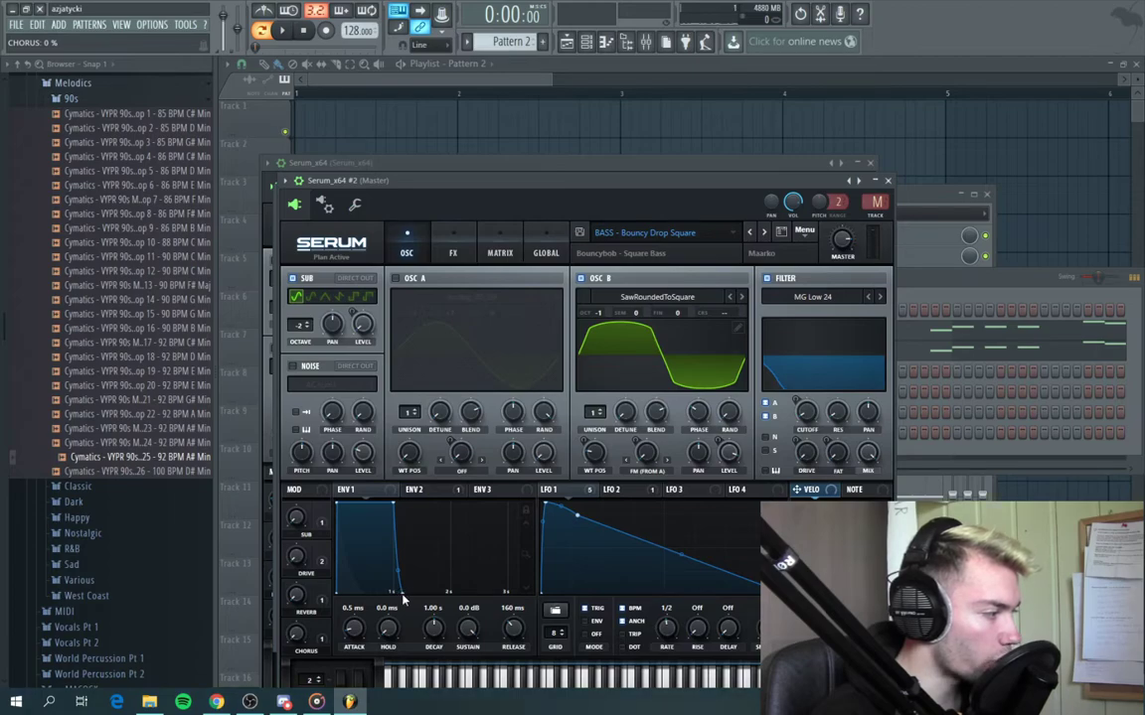
pyautogui.moveTo(403, 591); pyautogui.dragTo(390, 593)
pyautogui.press('space')
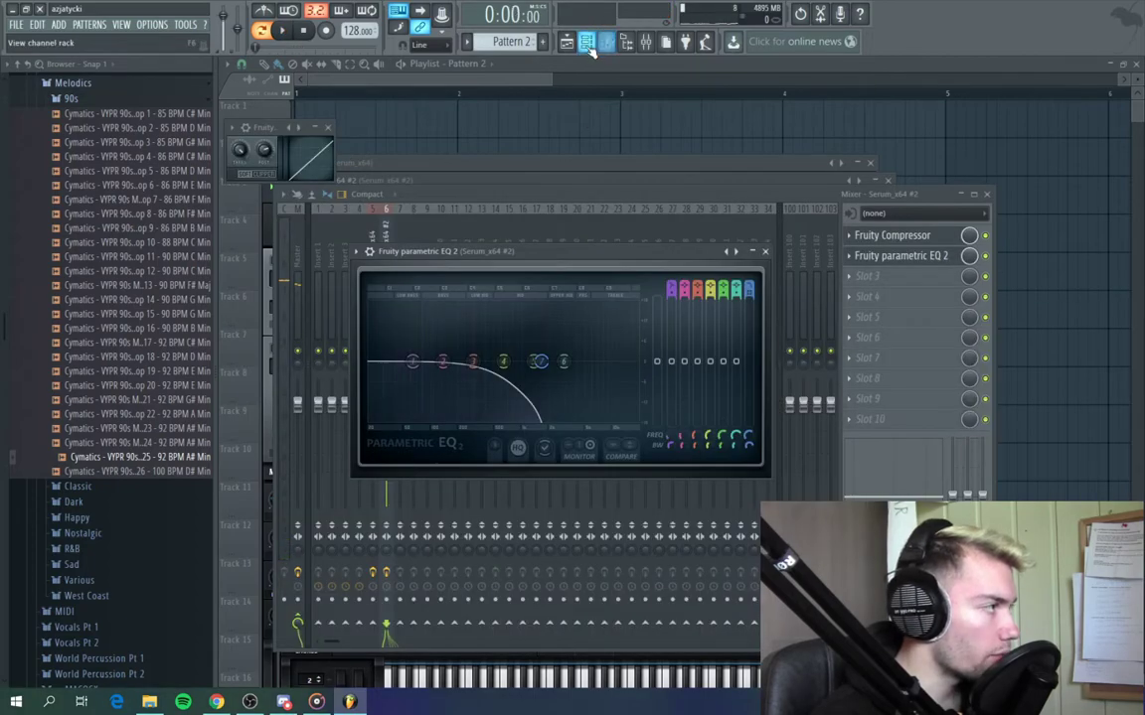
# Show the channel rack, open the Serum_x64 #2 channel and sound a test note
pyautogui.click(587, 41)
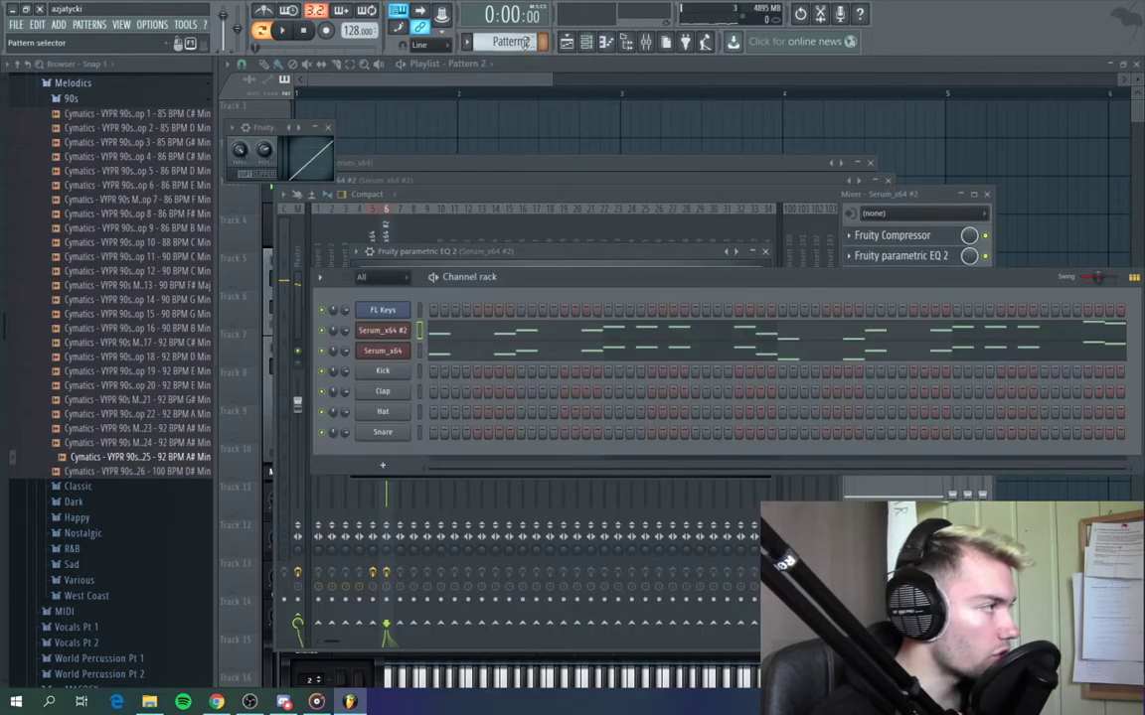
pyautogui.click(402, 332)
pyautogui.press('b')
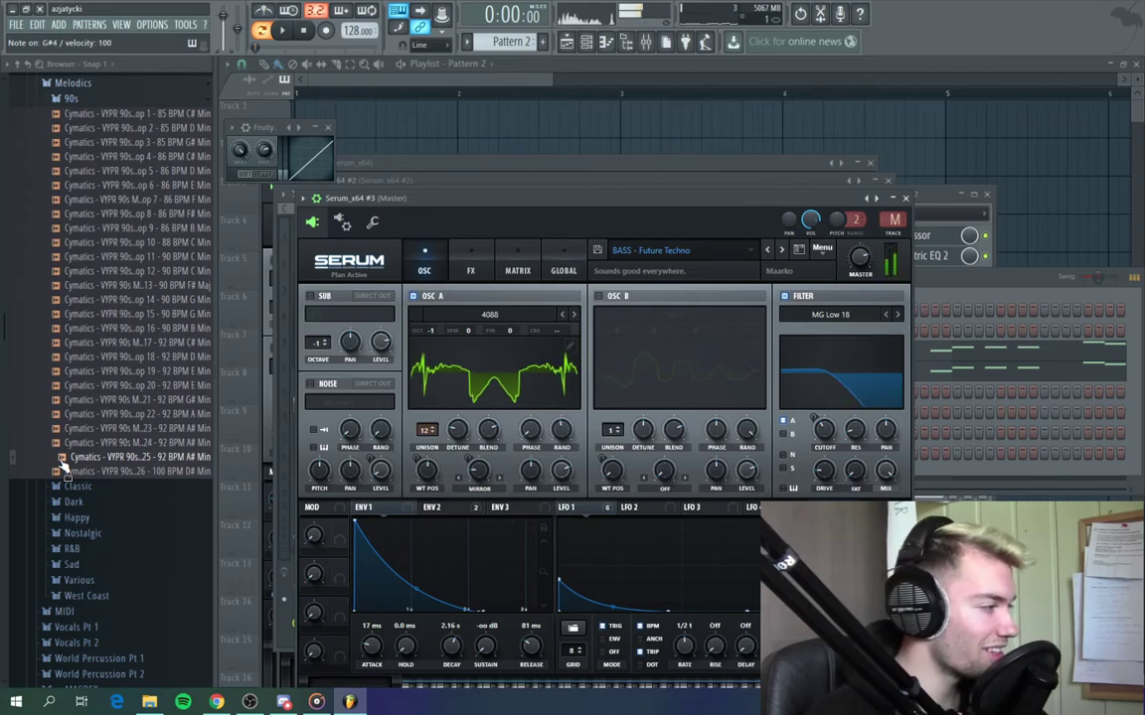
# Rename mixer track Insert 50 as "basss bus"
pyautogui.press('F9')
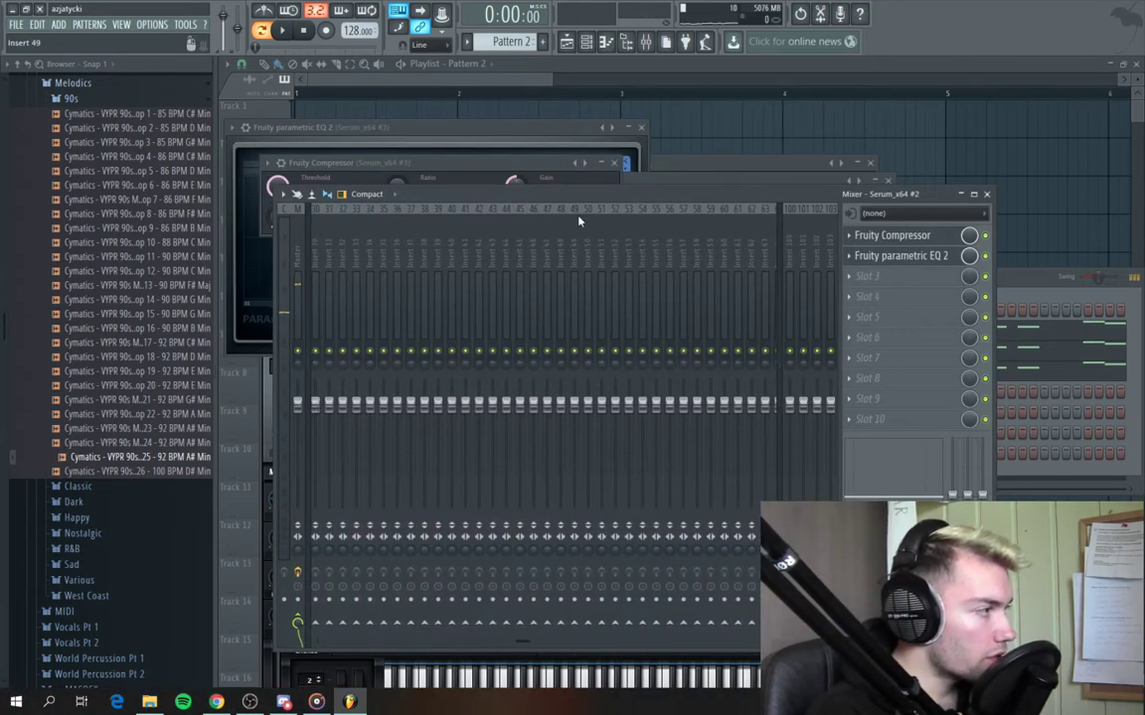
pyautogui.rightClick(589, 271)
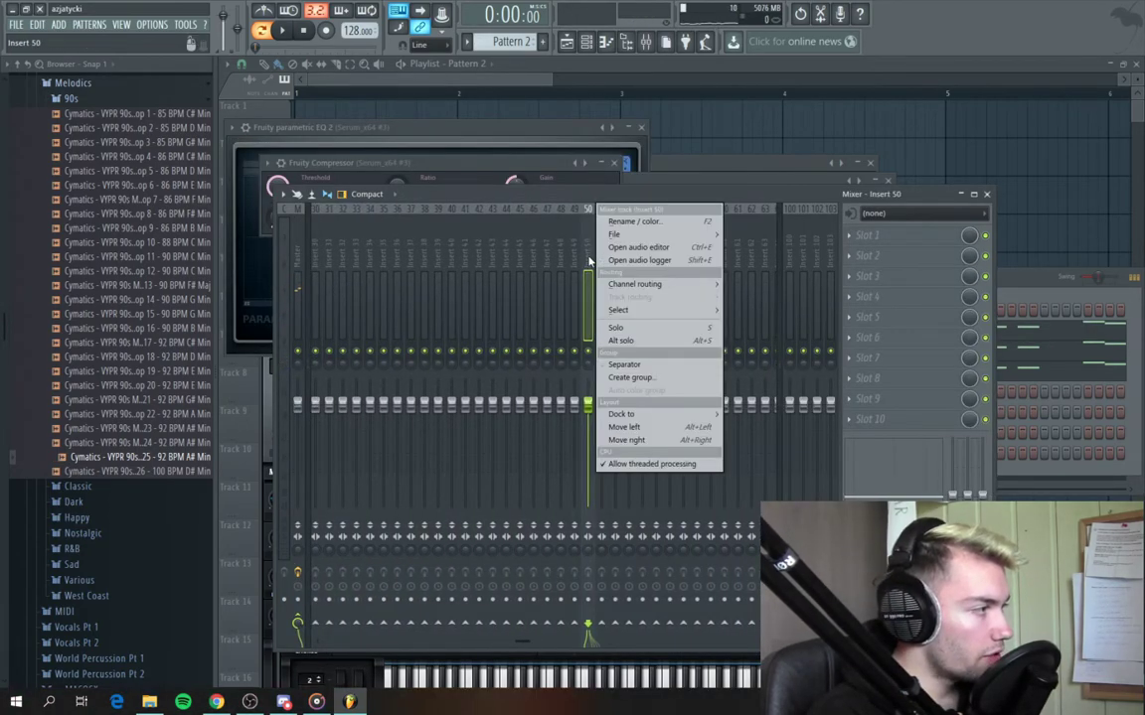
pyautogui.click(651, 227)
pyautogui.write('bas')
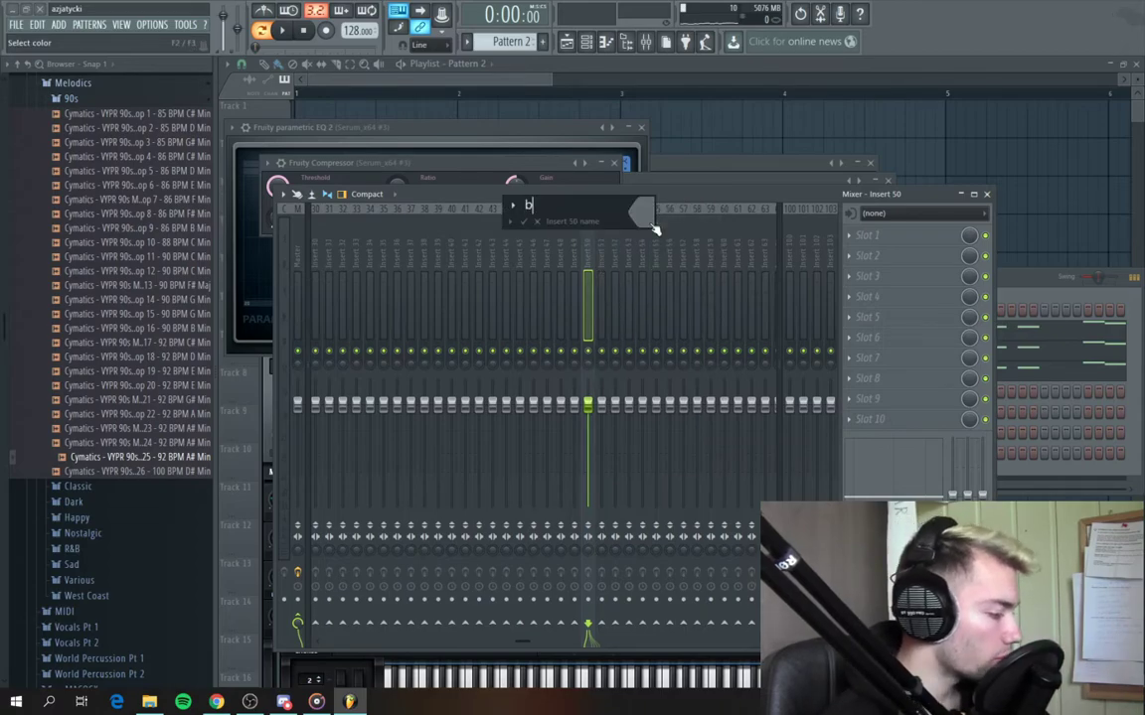
pyautogui.write('ss')
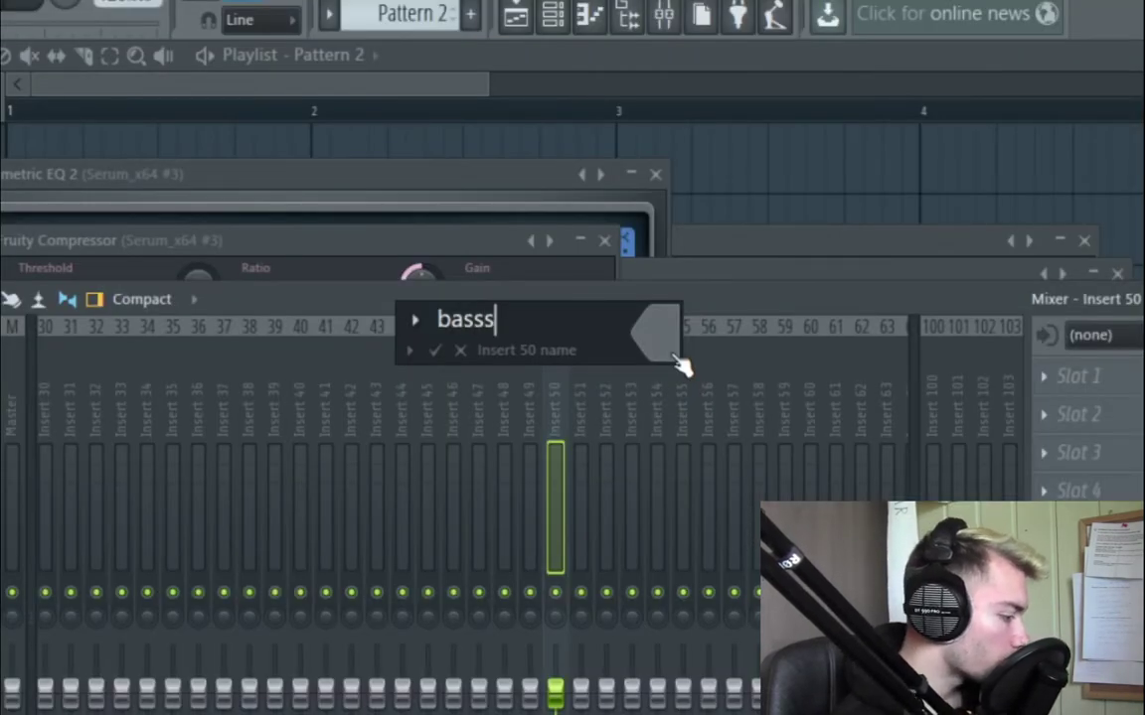
pyautogui.write(' bu')
pyautogui.press('Return')
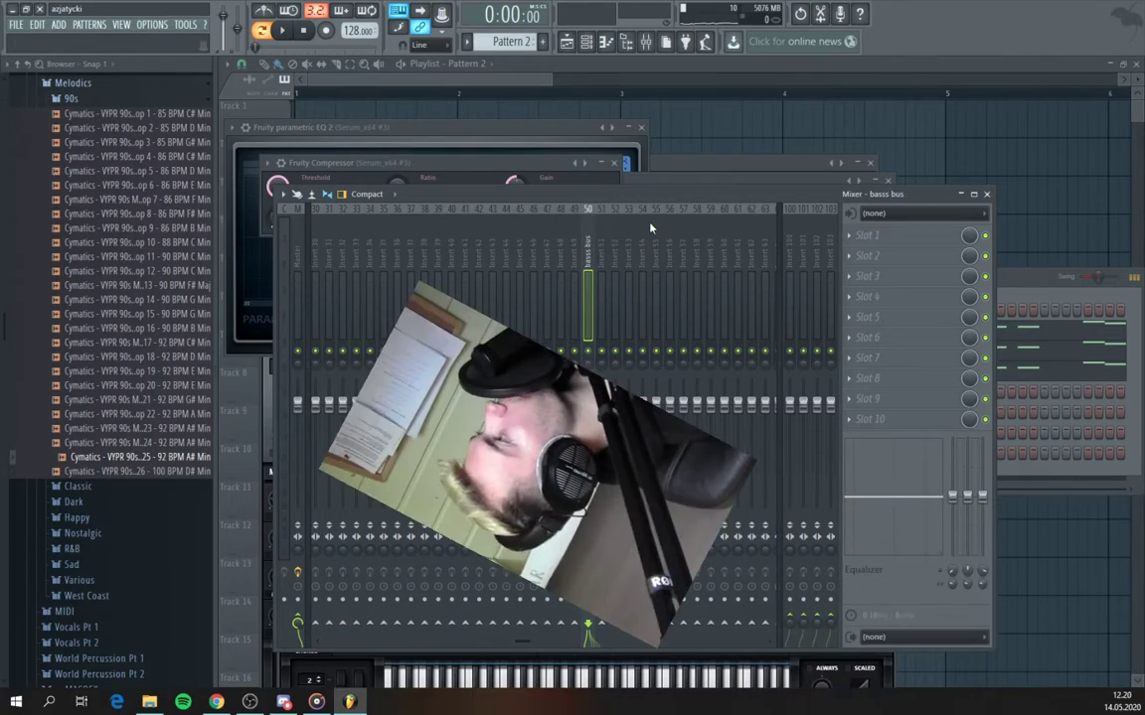
# Route the Serum bass tracks in the mixer to the basss bus track
pyautogui.moveTo(523, 643); pyautogui.dragTo(544, 627)
pyautogui.click(373, 250)
pyautogui.click(616, 624)
# Insert Fruity Compressor in slot 1 of the basss bus, set its threshold to -19.5 dB, and adjust its ratio and gain
pyautogui.click(867, 236)
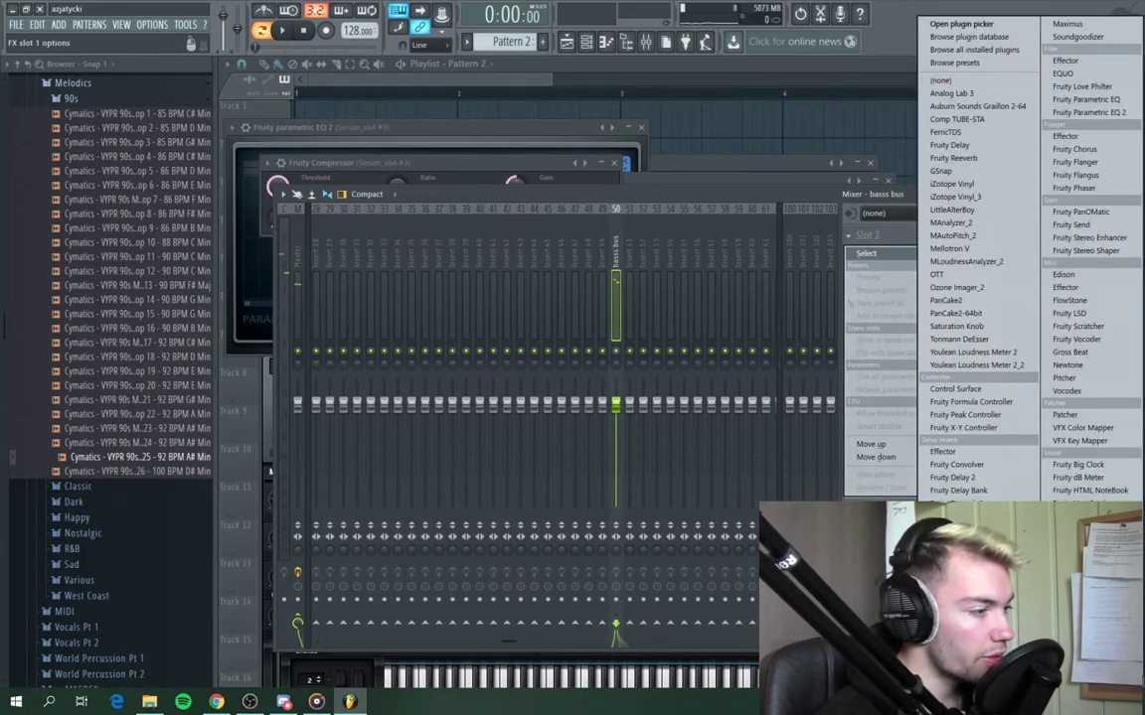
pyautogui.moveTo(349, 259); pyautogui.dragTo(349, 294)
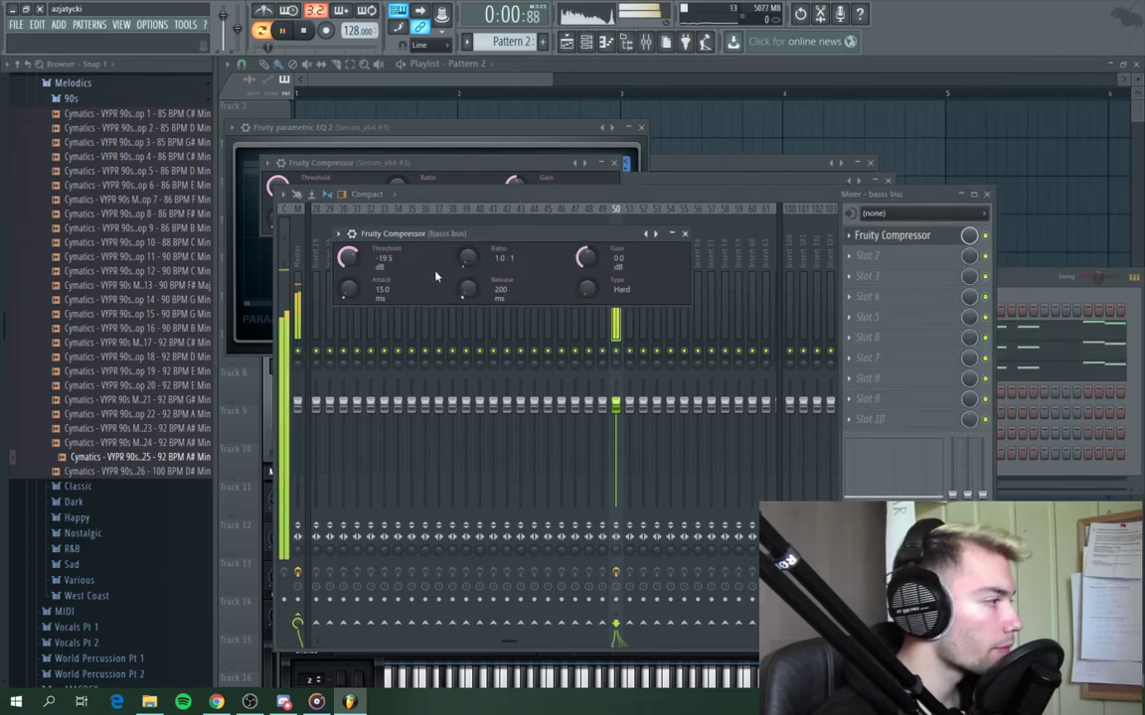
pyautogui.moveTo(467, 259)
pyautogui.mouseDown()
pyautogui.moveTo(467, 230)
pyautogui.moveTo(467, 240)
pyautogui.mouseUp()
pyautogui.moveTo(586, 258); pyautogui.dragTo(686, 377)
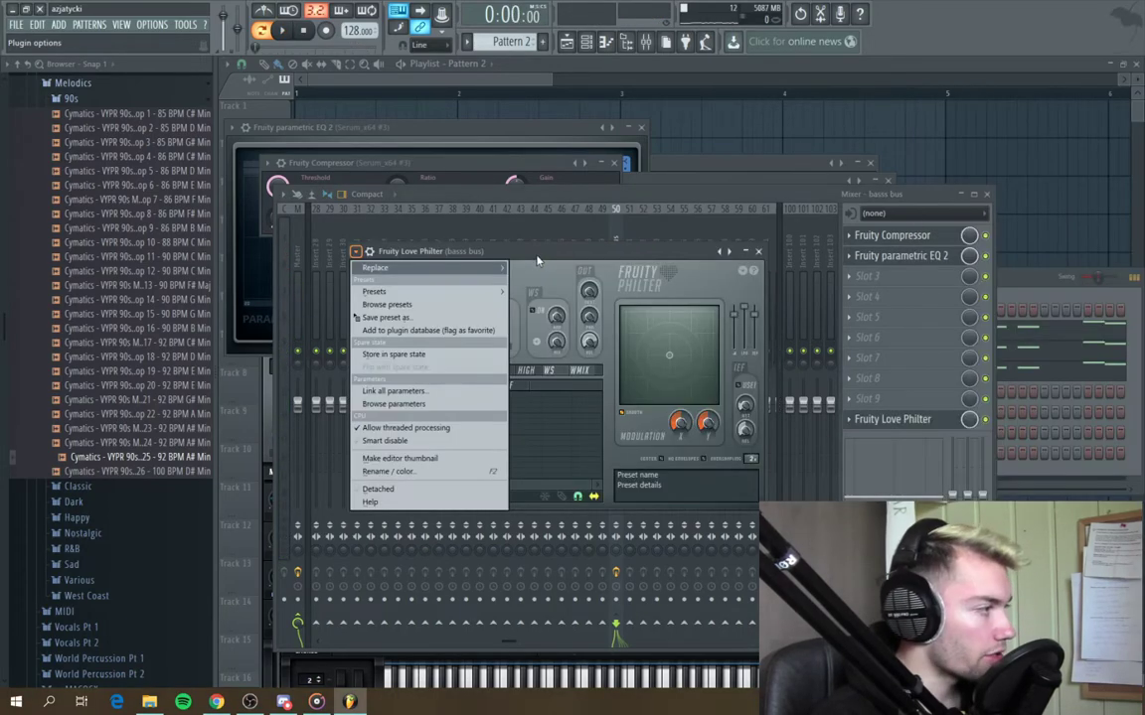
# Dismiss the Mellotron V authorization dialog and replace that plugin in slot 10 of the basss bus with Fruity Love Philter
pyautogui.click(540, 250)
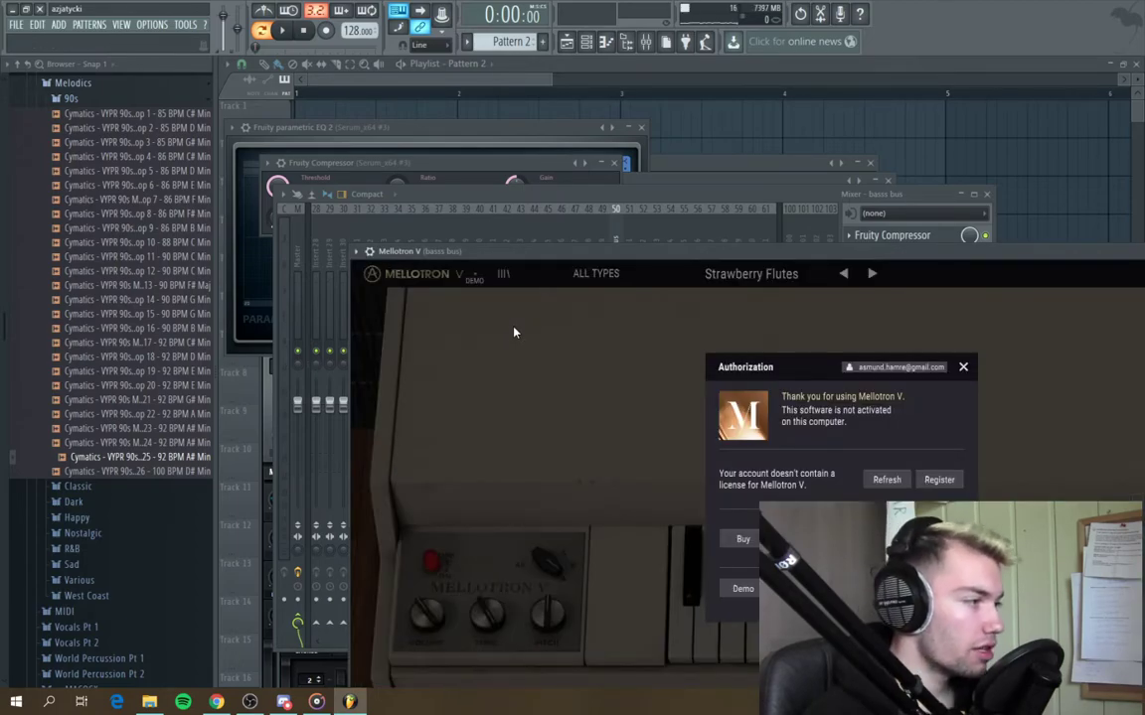
pyautogui.click(962, 368)
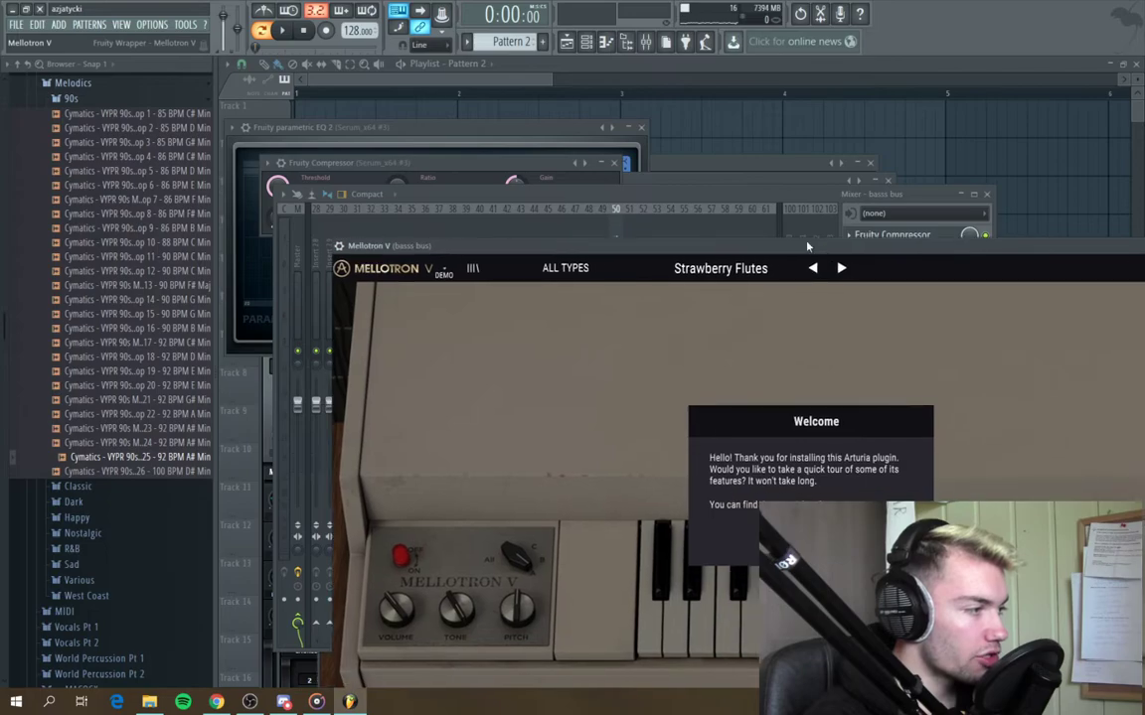
pyautogui.click(850, 420)
pyautogui.moveTo(878, 437)
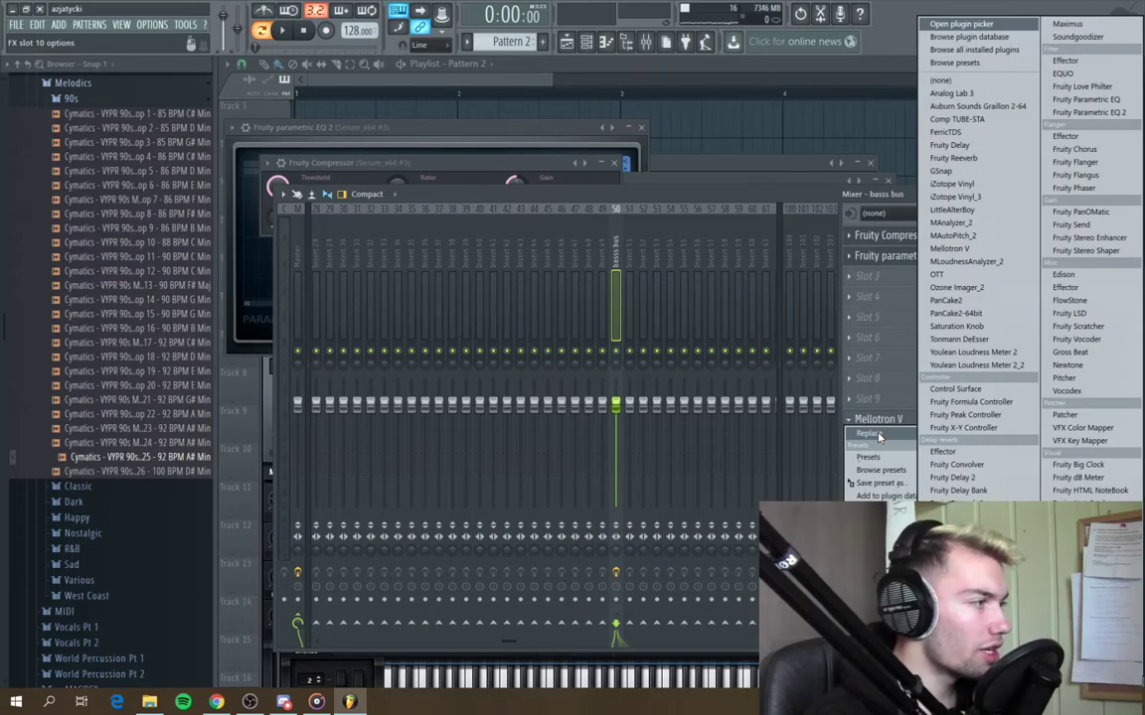
pyautogui.click(1082, 87)
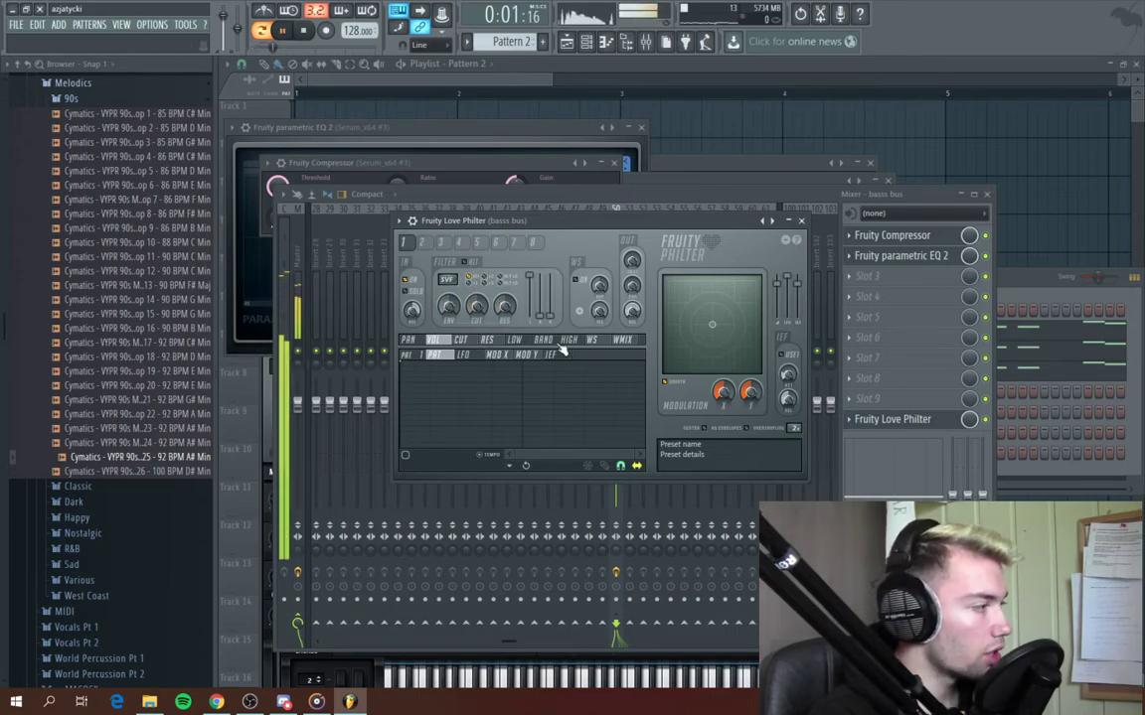
# Shape Love Philter's volume envelope to rise from 0% to full level, hold, and drop back to 0%
pyautogui.moveTo(426, 346); pyautogui.dragTo(452, 347)
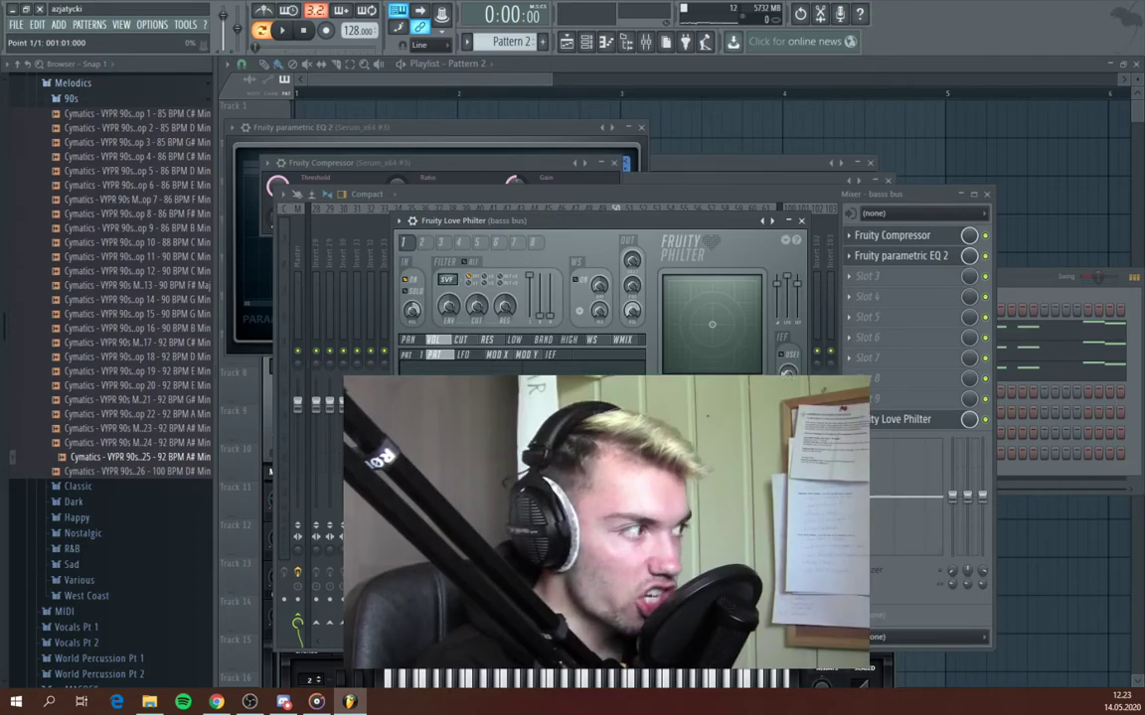
pyautogui.rightClick(430, 361)
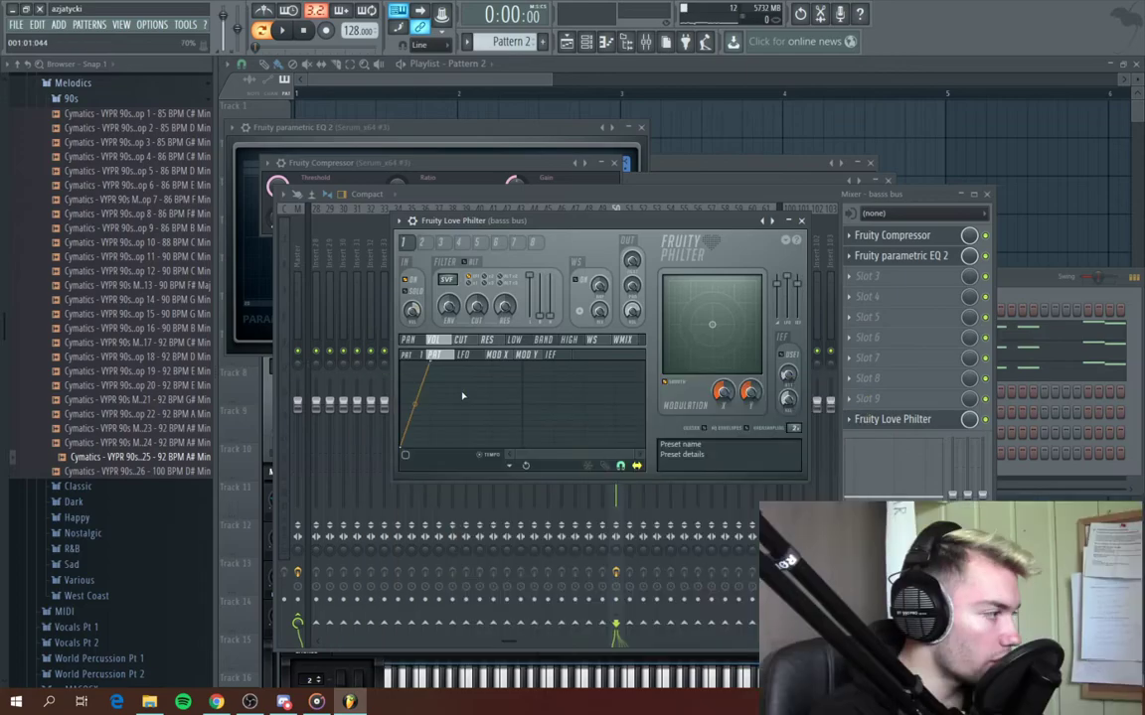
pyautogui.click(508, 465)
pyautogui.click(466, 461)
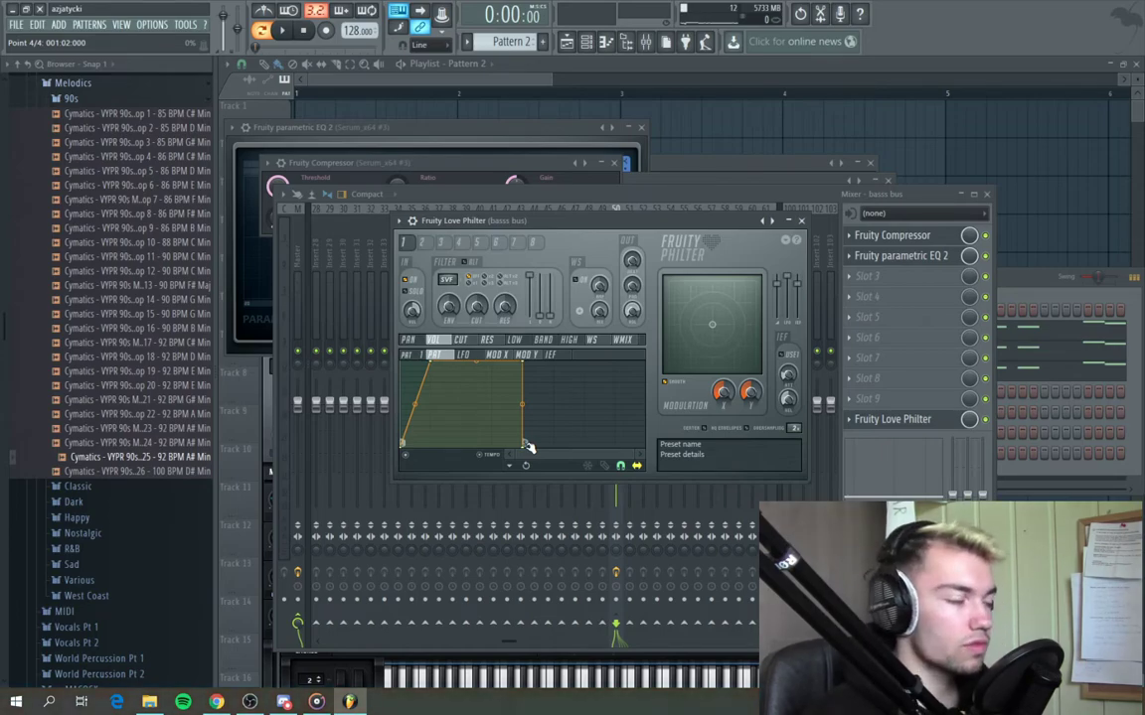
# Extend the end of the volume envelope and place its third point at 001:01:092 and 100%, with a slightly sloped final drop
pyautogui.moveTo(528, 447); pyautogui.dragTo(590, 446)
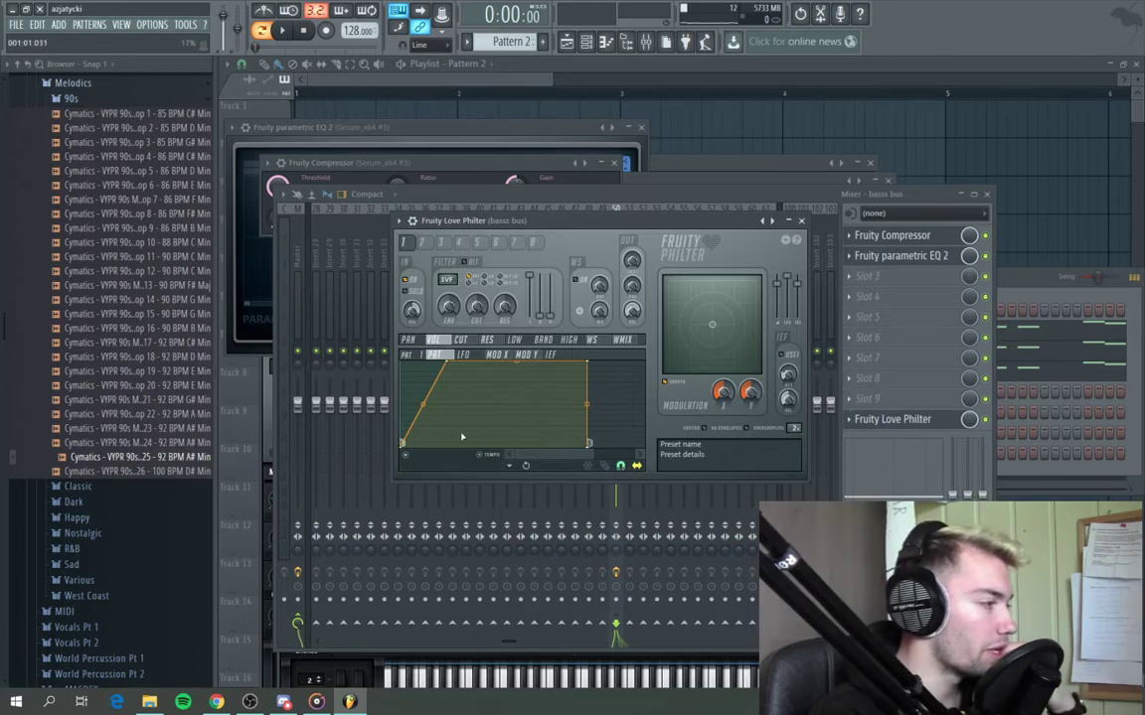
pyautogui.moveTo(591, 363); pyautogui.dragTo(585, 361)
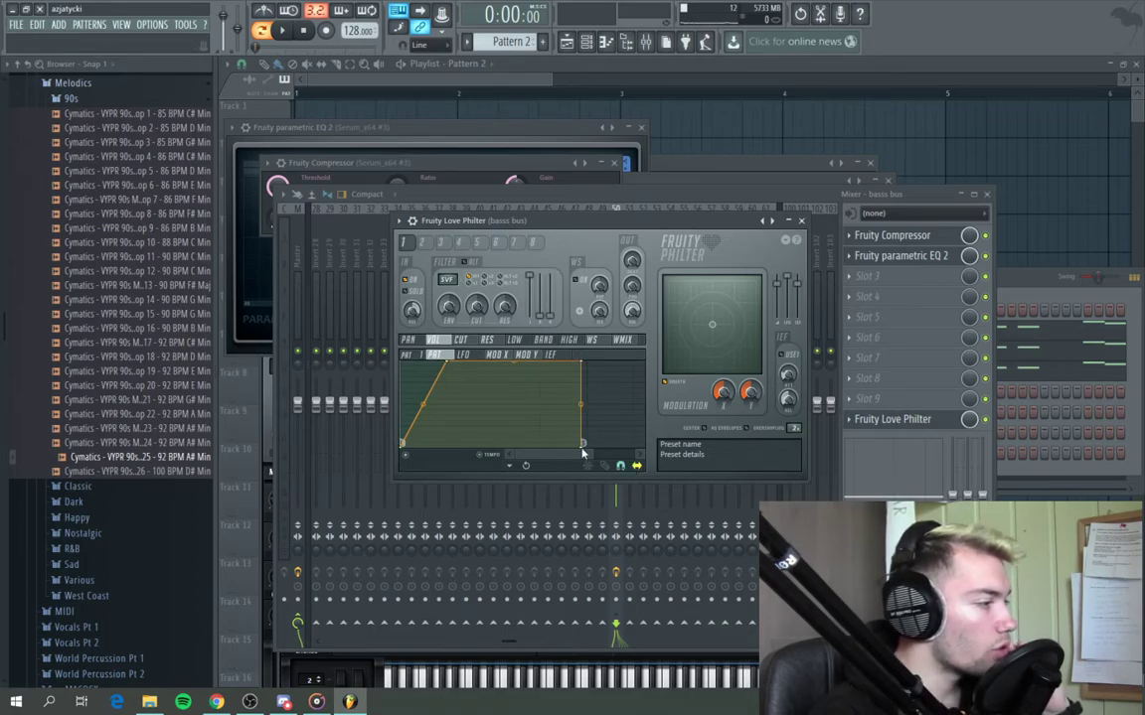
pyautogui.moveTo(584, 449); pyautogui.dragTo(591, 450)
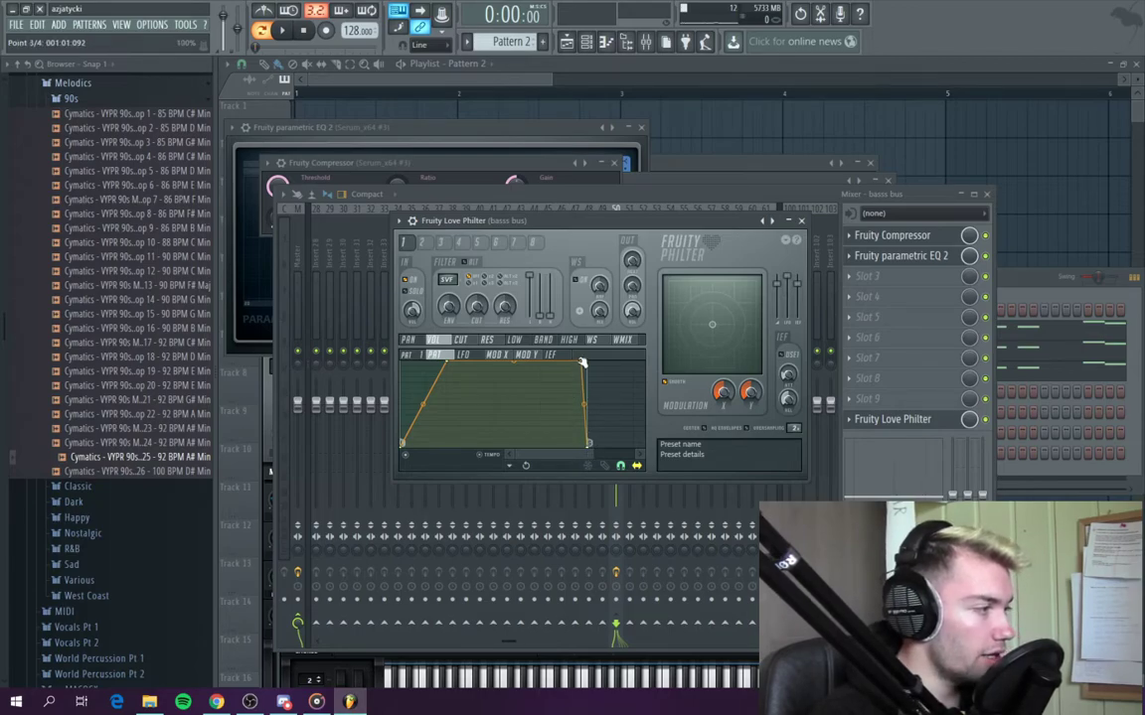
# Bend the rising segment of Love Philter's volume envelope downward into a slower-starting curve
pyautogui.press('space')
pyautogui.moveTo(424, 404); pyautogui.dragTo(423, 429)
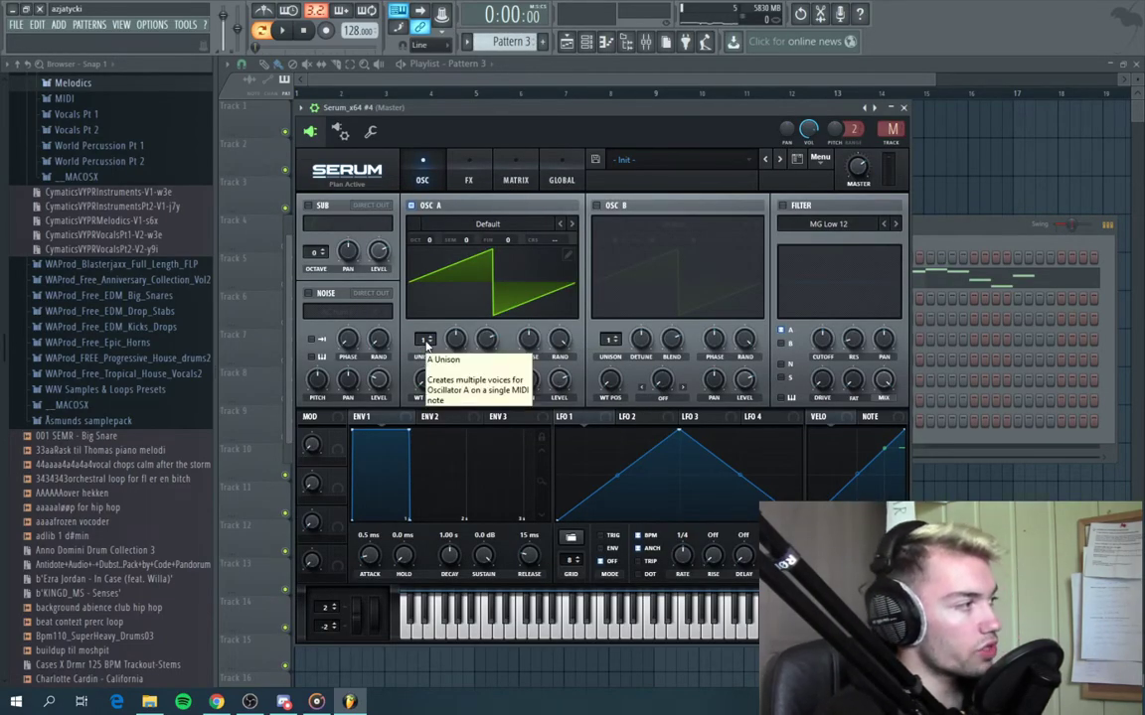
# Set oscillator A to 16 unison voices at -1 octave, and enable oscillator B with more unison voices and 0.23 detune
pyautogui.moveTo(427, 343); pyautogui.dragTo(427, 323)
pyautogui.press('space')
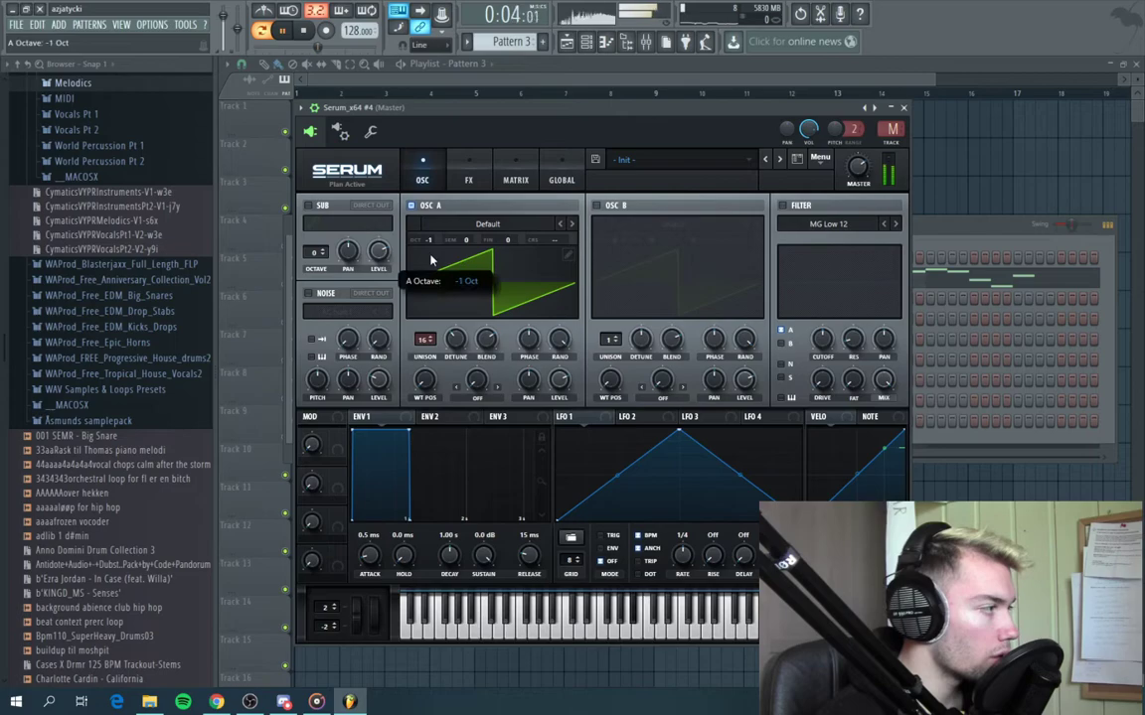
pyautogui.click(596, 206)
pyautogui.moveTo(610, 340); pyautogui.dragTo(641, 343)
# Enable Serum's Compressor effect in multiband mode with 7.1 dB of gain
pyautogui.click(470, 174)
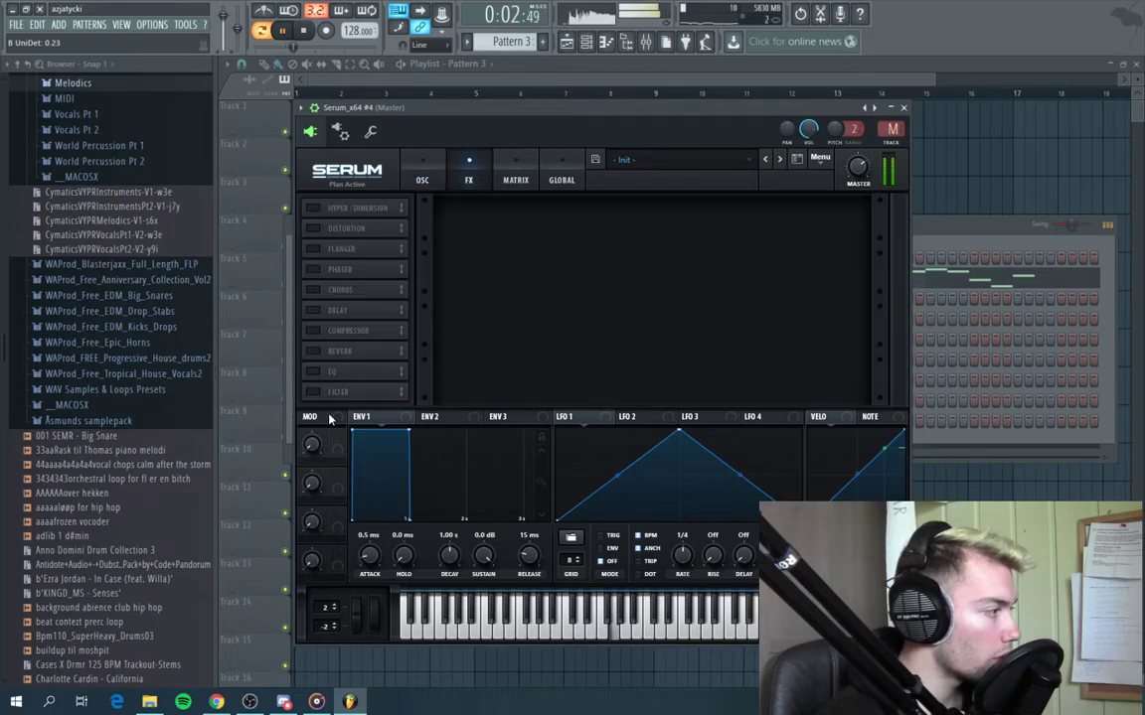
pyautogui.click(332, 333)
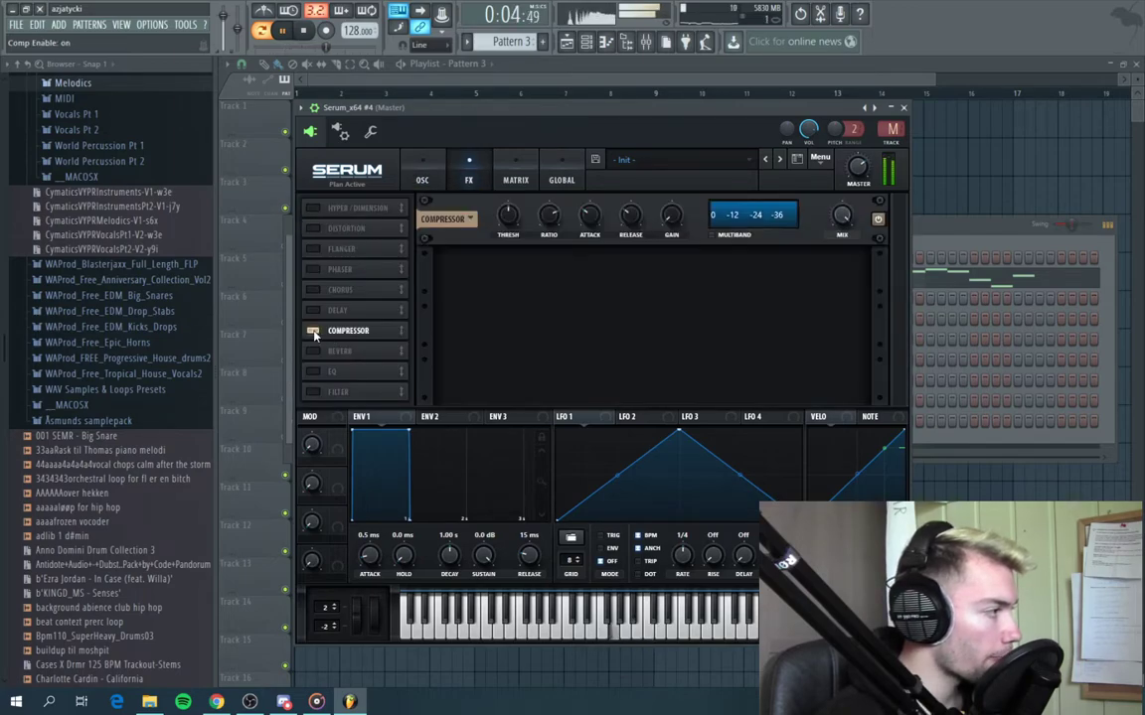
pyautogui.moveTo(671, 215); pyautogui.dragTo(670, 188)
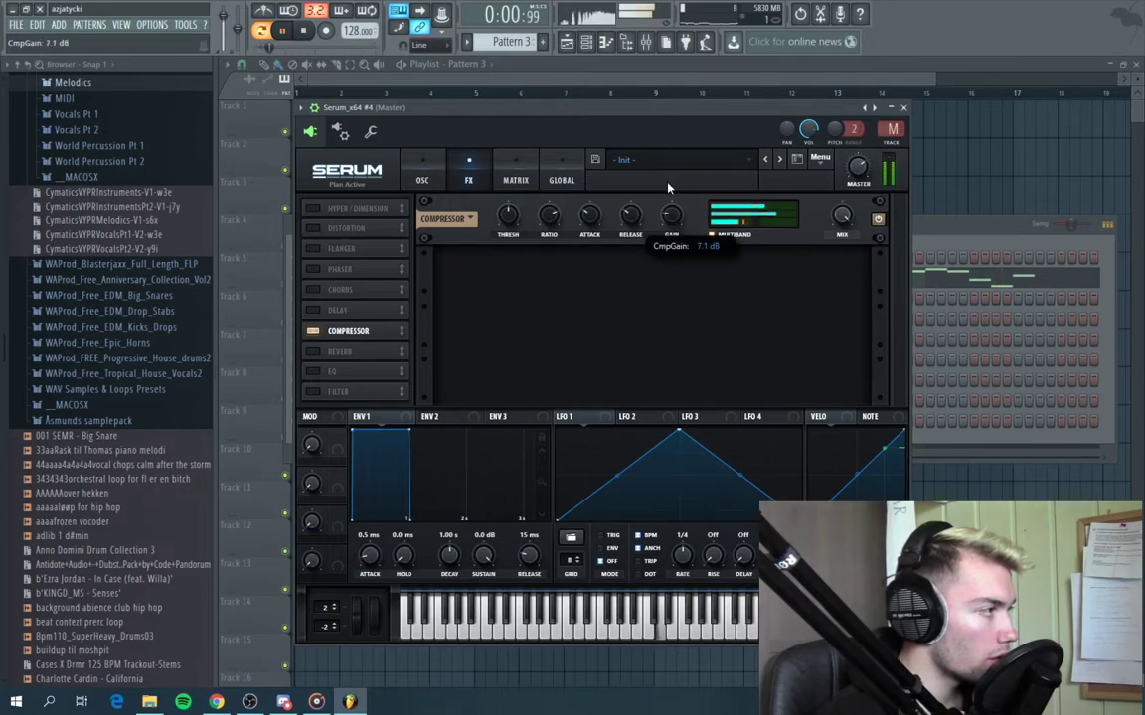
# Shorten envelope 1 into a pluck, and assign envelope 2 with 2.43 s decay, 20.59% sustain and 86 ms release
pyautogui.click(422, 176)
pyautogui.moveTo(406, 429); pyautogui.dragTo(379, 537)
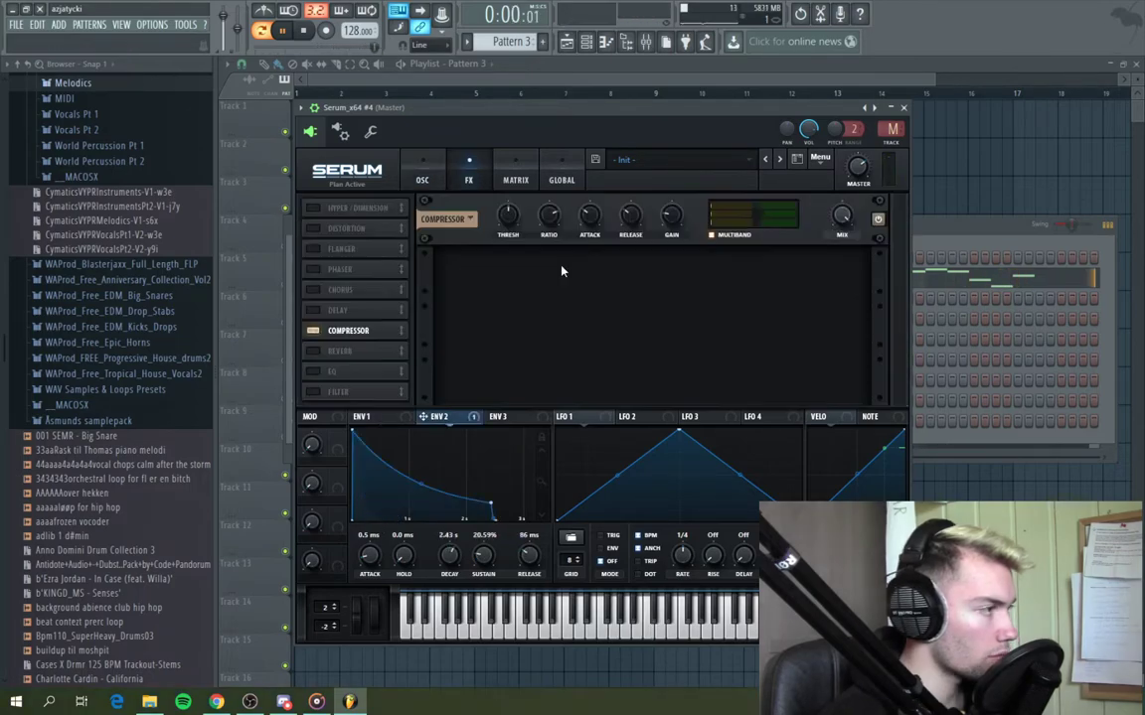
pyautogui.click(425, 164)
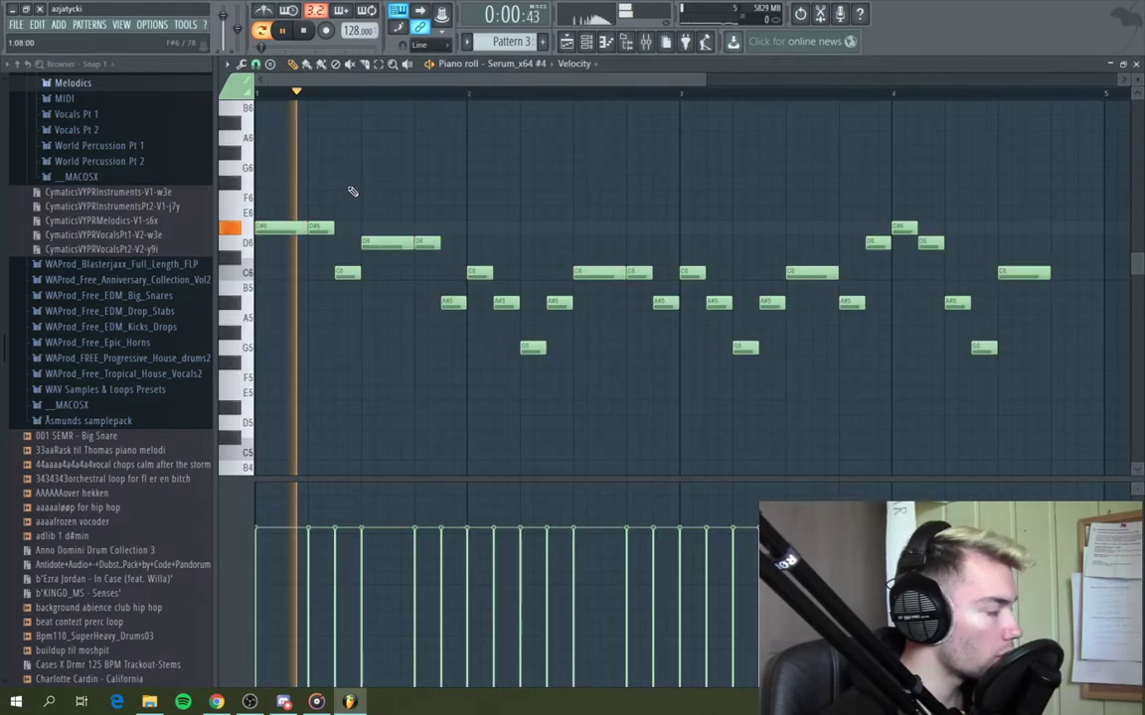
# Copy the long D6 note in bar 1 down to C6 and trim the D6 note to start slightly after it
pyautogui.scroll(-2, 358, 194)
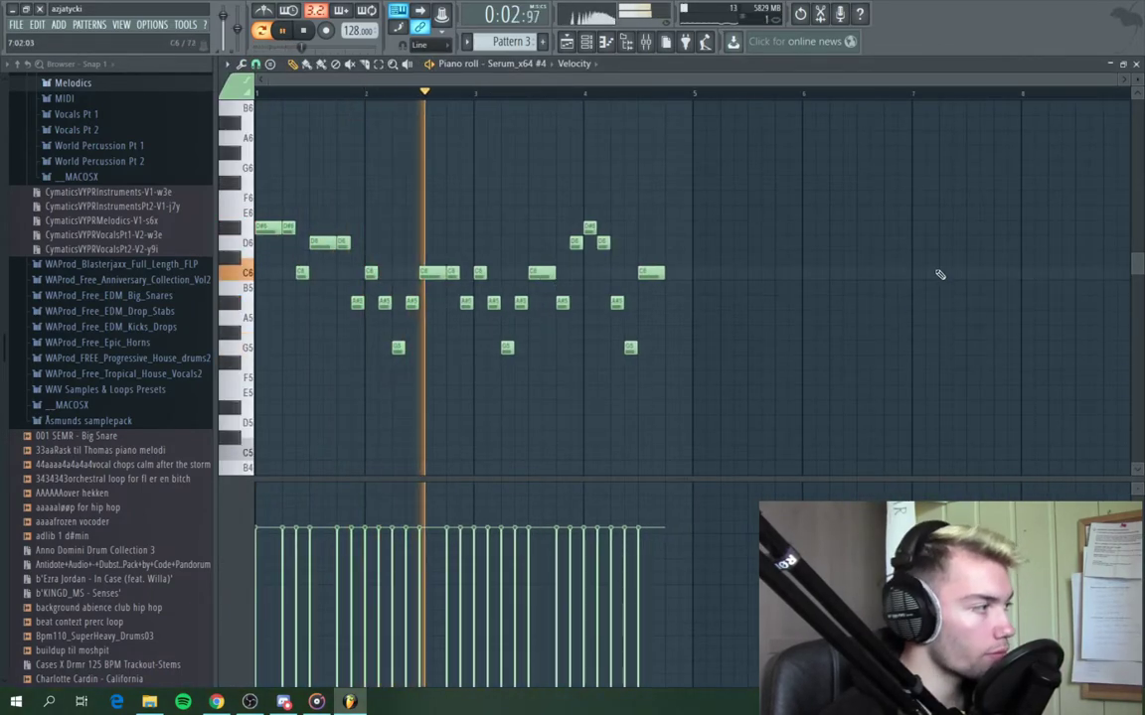
pyautogui.press('space')
pyautogui.scroll(3, 390, 286)
pyautogui.moveTo(383, 232); pyautogui.dragTo(411, 245)
pyautogui.scroll(4, 411, 245)
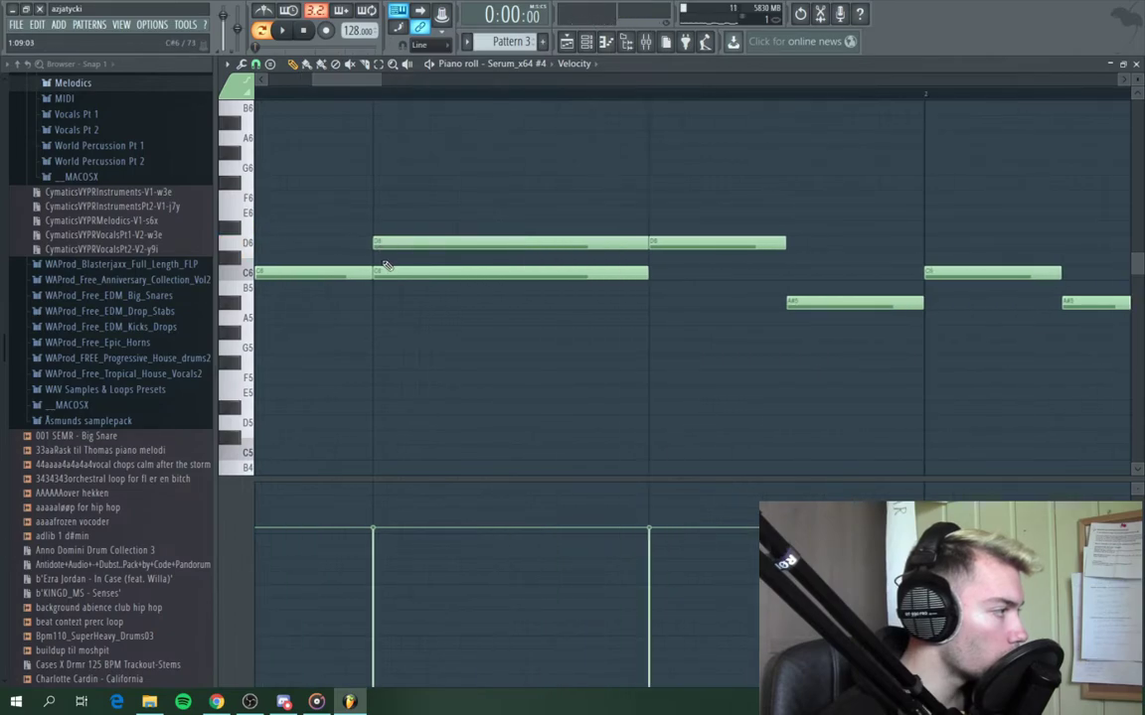
pyautogui.press('space')
pyautogui.scroll(-4, 447, 248)
pyautogui.scroll(3, 371, 261)
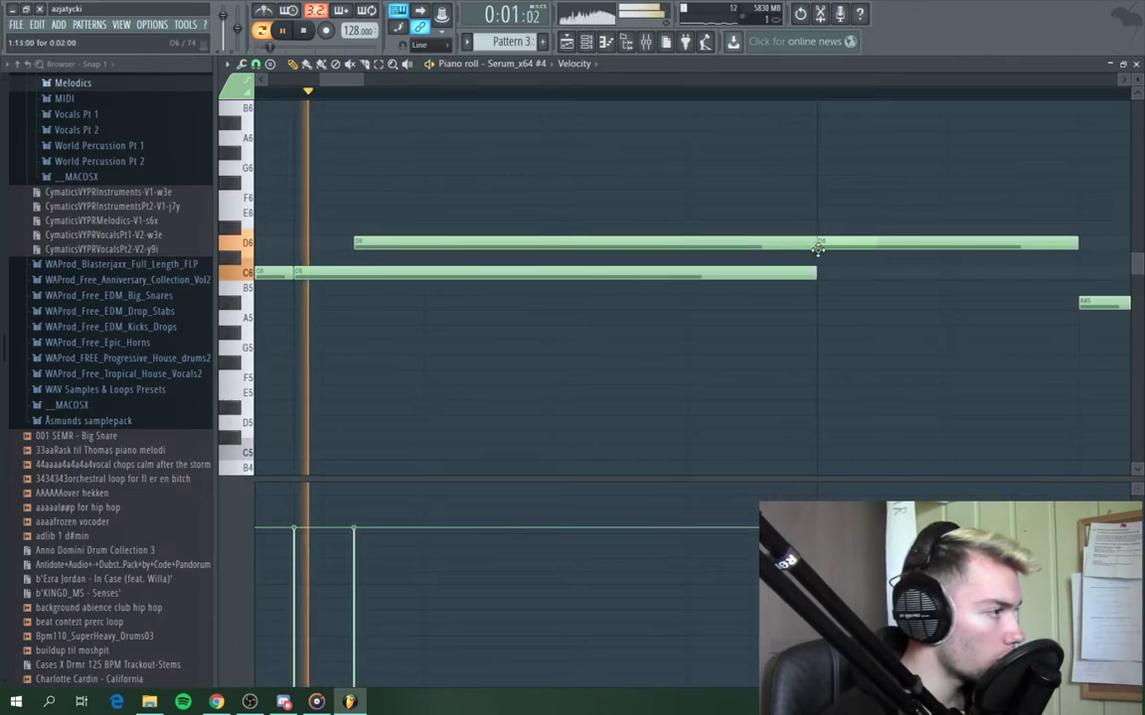
# Layer A#5 notes beneath the long C6 notes in bars 2 and 3, with the C6 notes starting slightly later
pyautogui.press('space')
pyautogui.moveTo(790, 245); pyautogui.dragTo(789, 287)
pyautogui.press('space')
pyautogui.scroll(-4, 887, 299)
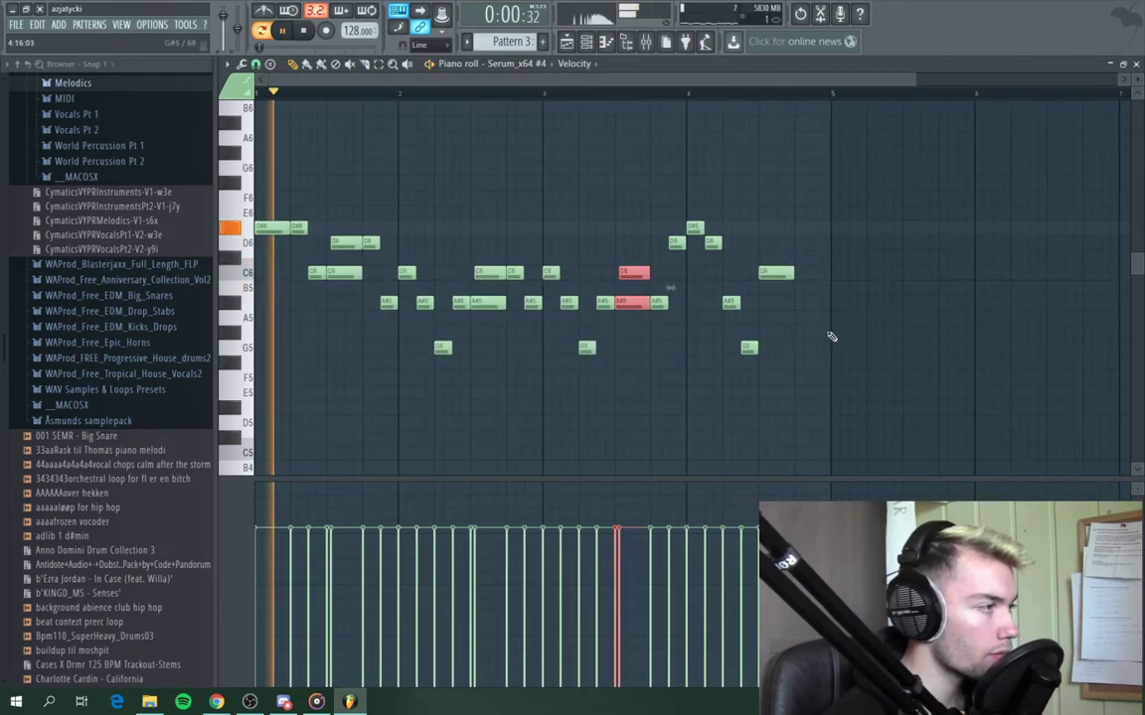
# Layer an A#5 note beneath the final long C6 note in bar 4, play the pattern, and close the piano roll
pyautogui.scroll(3, 790, 340)
pyautogui.moveTo(456, 238)
pyautogui.mouseDown()
pyautogui.moveTo(463, 322)
pyautogui.moveTo(731, 308)
pyautogui.moveTo(717, 308)
pyautogui.mouseUp()
pyautogui.scroll(-2, 739, 331)
pyautogui.keyDown('ctrl'); pyautogui.click(759, 347); pyautogui.keyUp('ctrl')
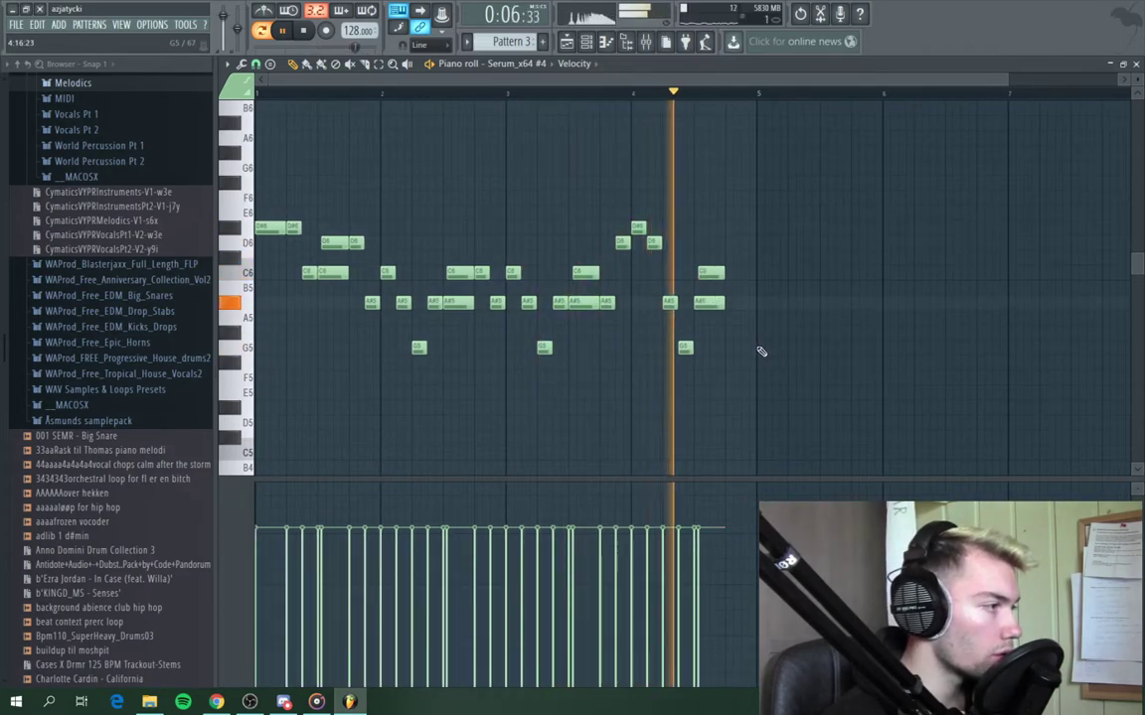
pyautogui.scroll(-1, 761, 355)
pyautogui.press('space')
pyautogui.click(1136, 65)
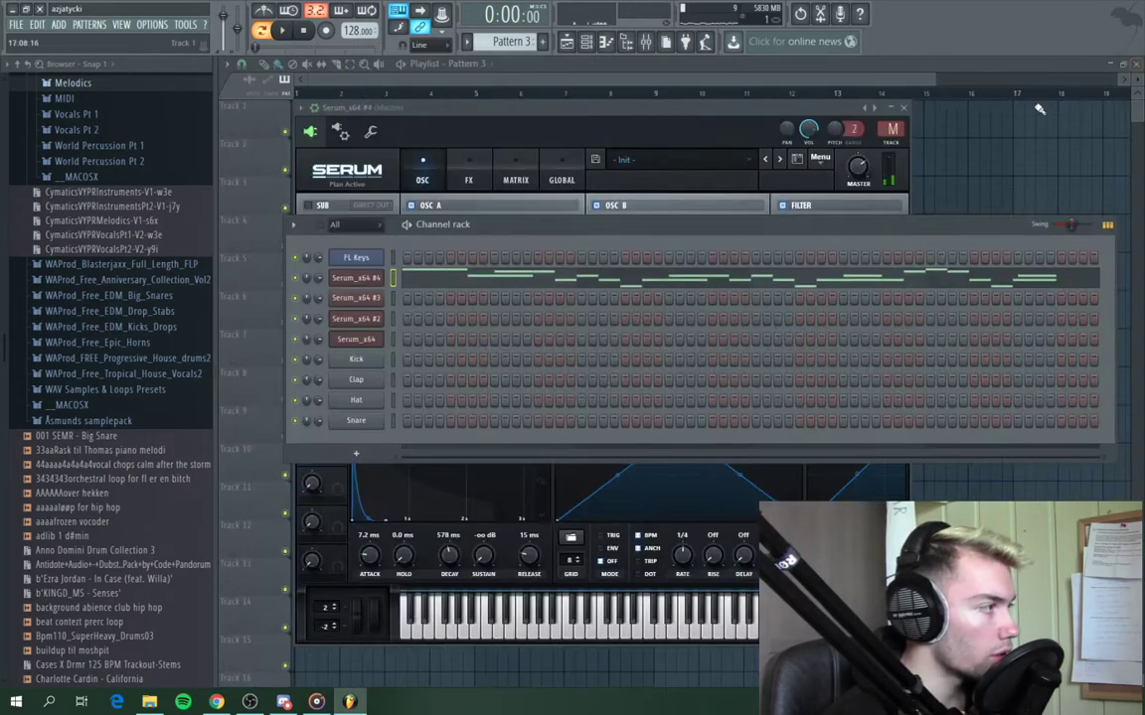
# Insert another Serum_x64 channel with the preset LEAD - Afrorixx and give it the lead melody one octave lower
pyautogui.doubleClick(373, 282)
pyautogui.click(510, 151)
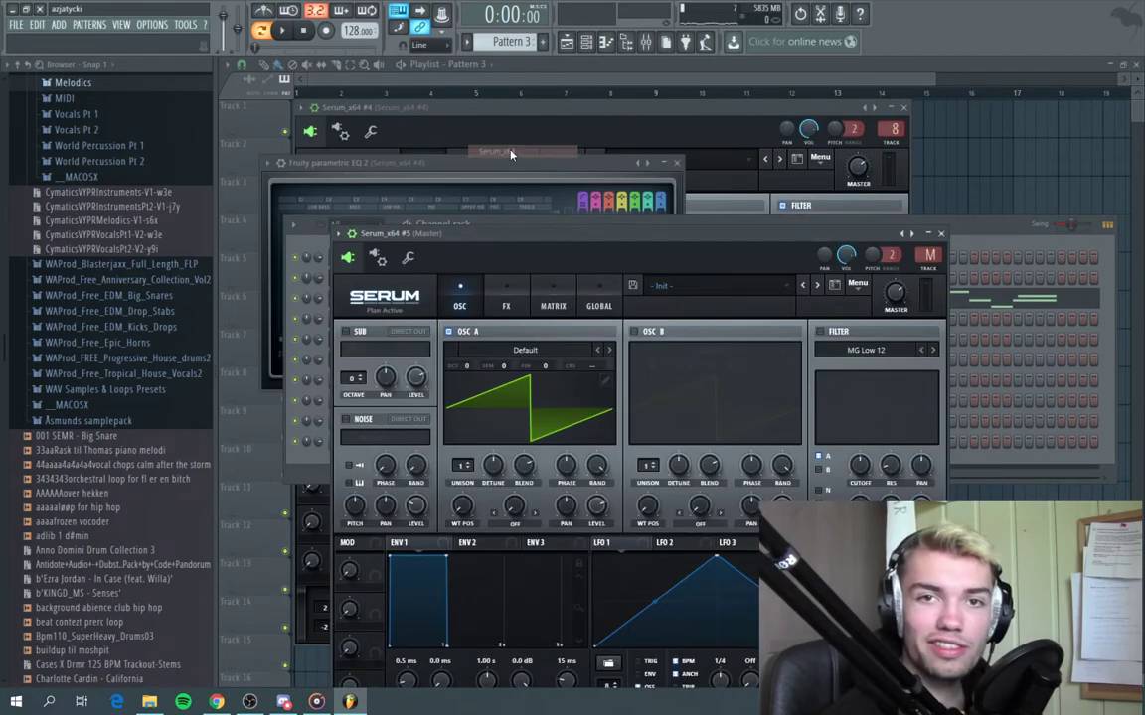
pyautogui.moveTo(580, 234); pyautogui.dragTo(559, 141)
pyautogui.click(671, 195)
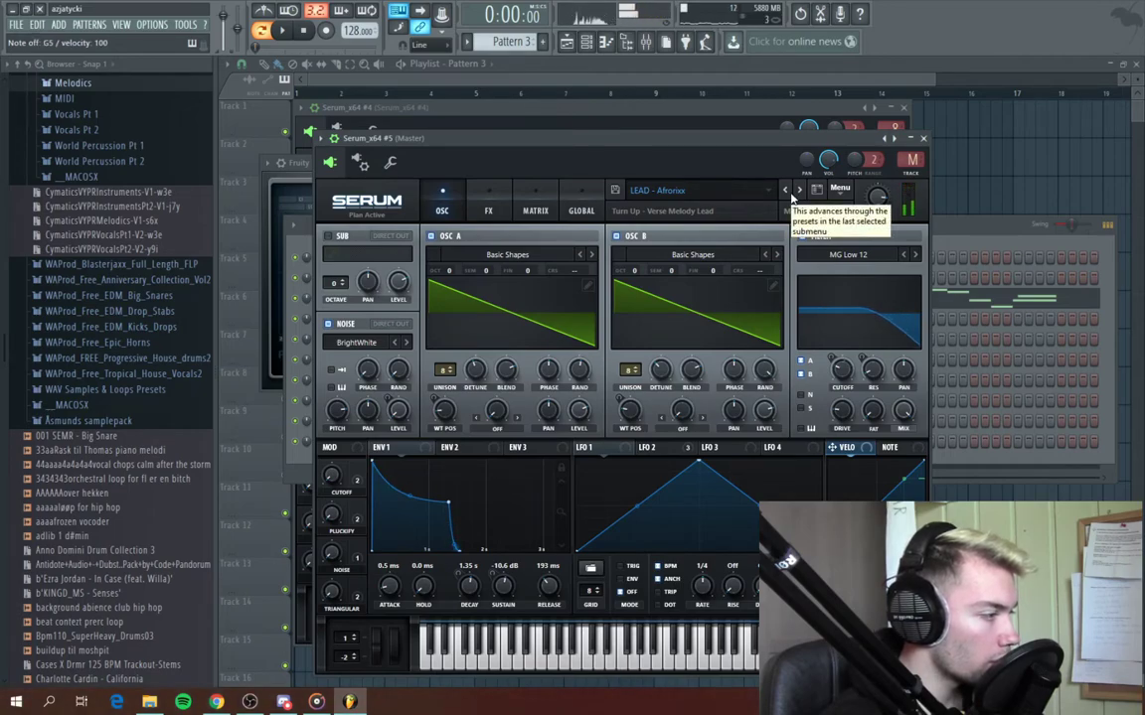
pyautogui.click(489, 209)
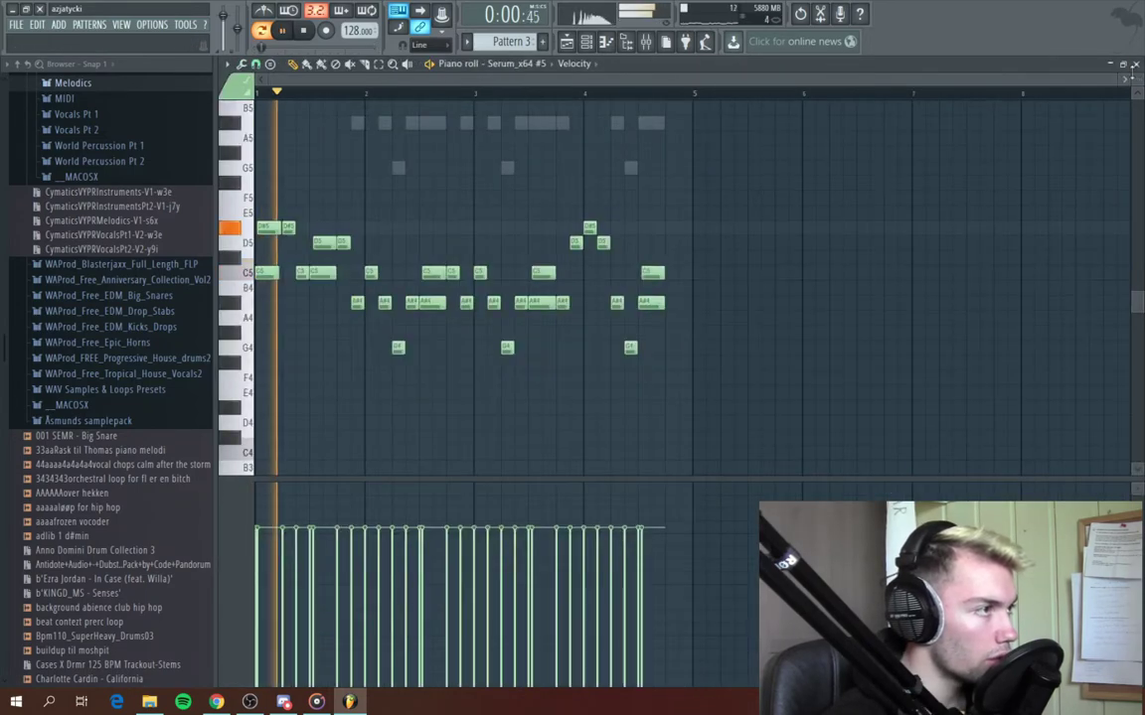
pyautogui.press('Escape')
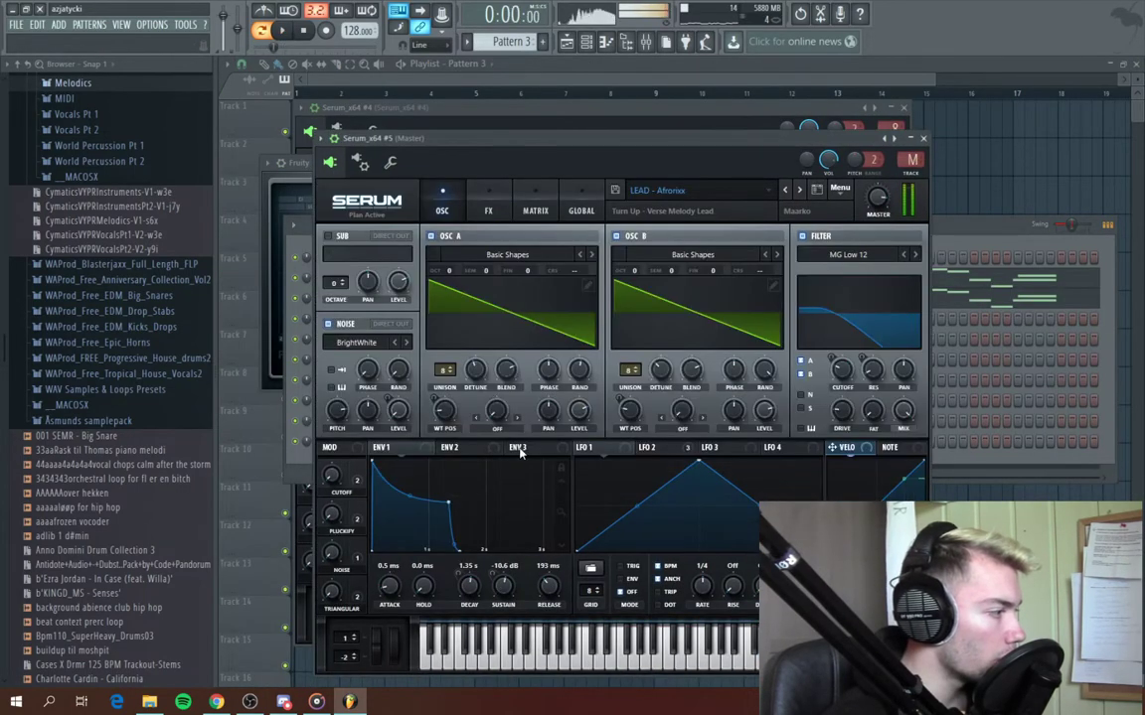
# Set envelope 1 of the Afrorixx lead to a 649 ms decay and -28.7 dB sustain
pyautogui.press('z')
pyautogui.moveTo(448, 500); pyautogui.dragTo(437, 537)
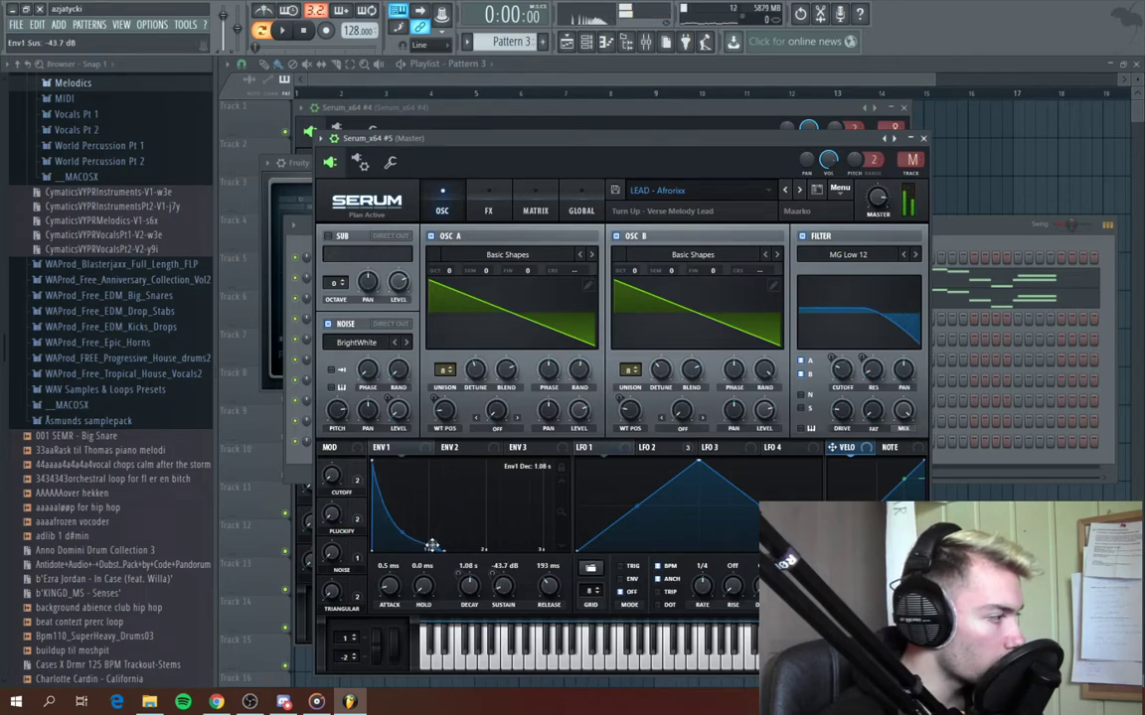
pyautogui.press('space')
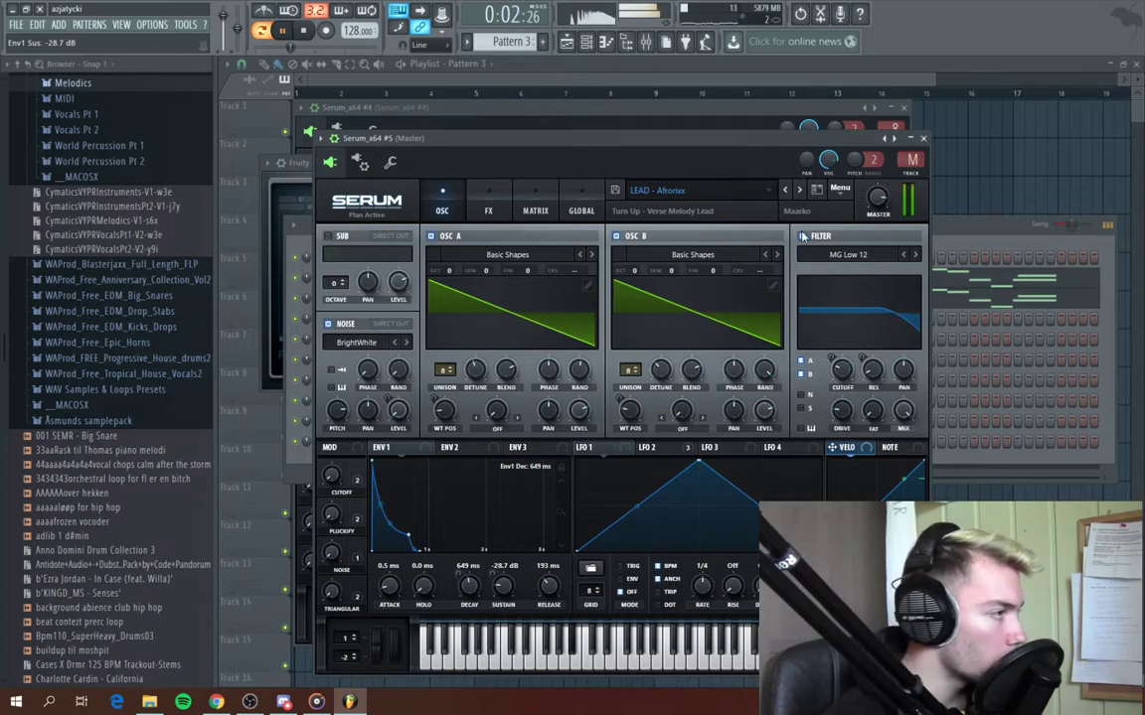
# Lower the fader of Serum_x64 #5 on mixer track 9 and insert Fruity Parametric EQ 2 in its slot 1
pyautogui.press('F9')
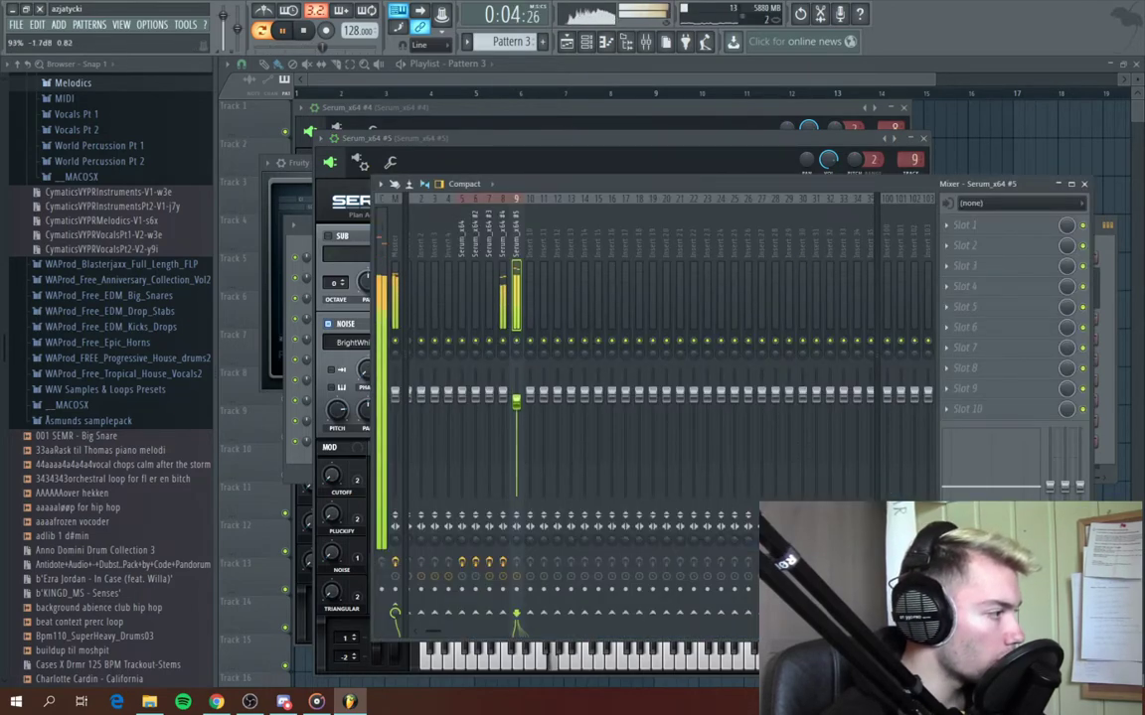
pyautogui.click(962, 224)
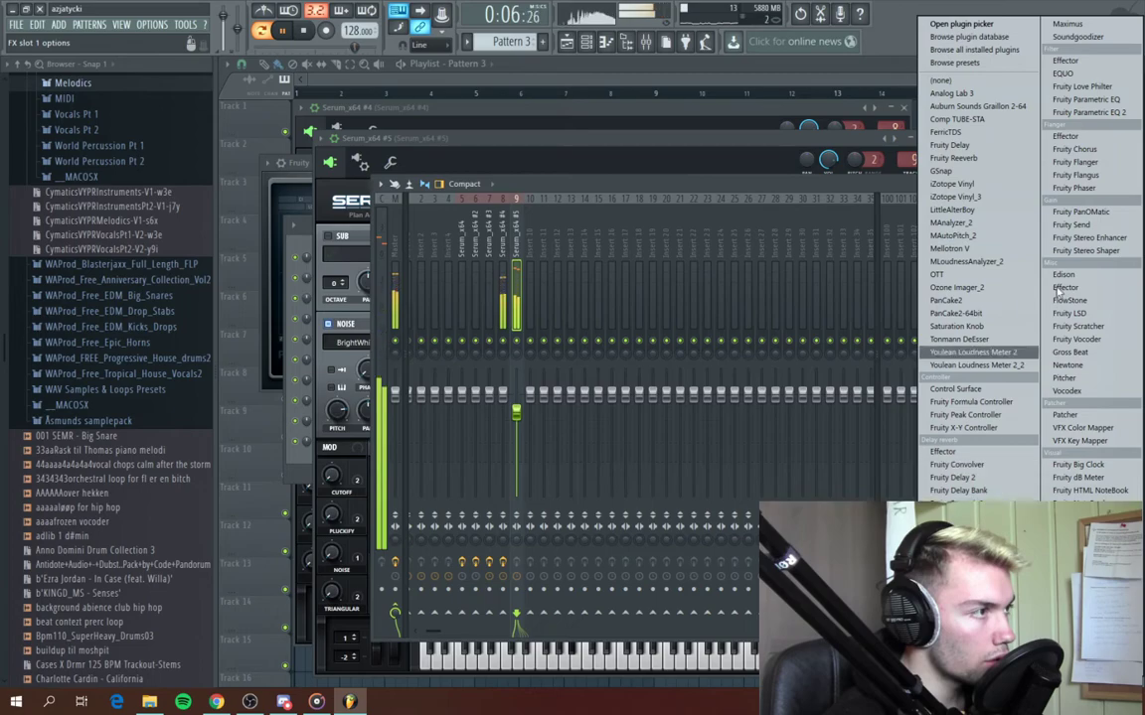
pyautogui.click(1093, 116)
pyautogui.press('space')
# Insert another Serum_x64 channel beside Serum_x64 #5, load the preset PLUCK - Break Through The Pluck, and audition it
pyautogui.press('F6')
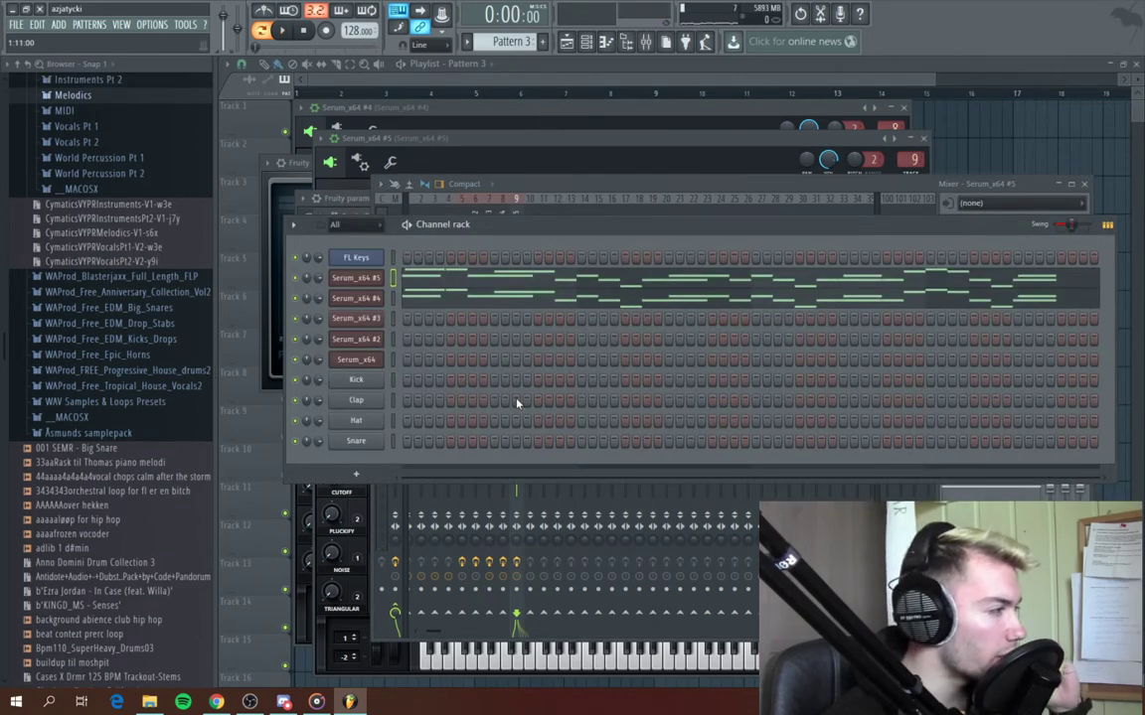
pyautogui.rightClick(350, 281)
pyautogui.moveTo(448, 332)
pyautogui.click(499, 139)
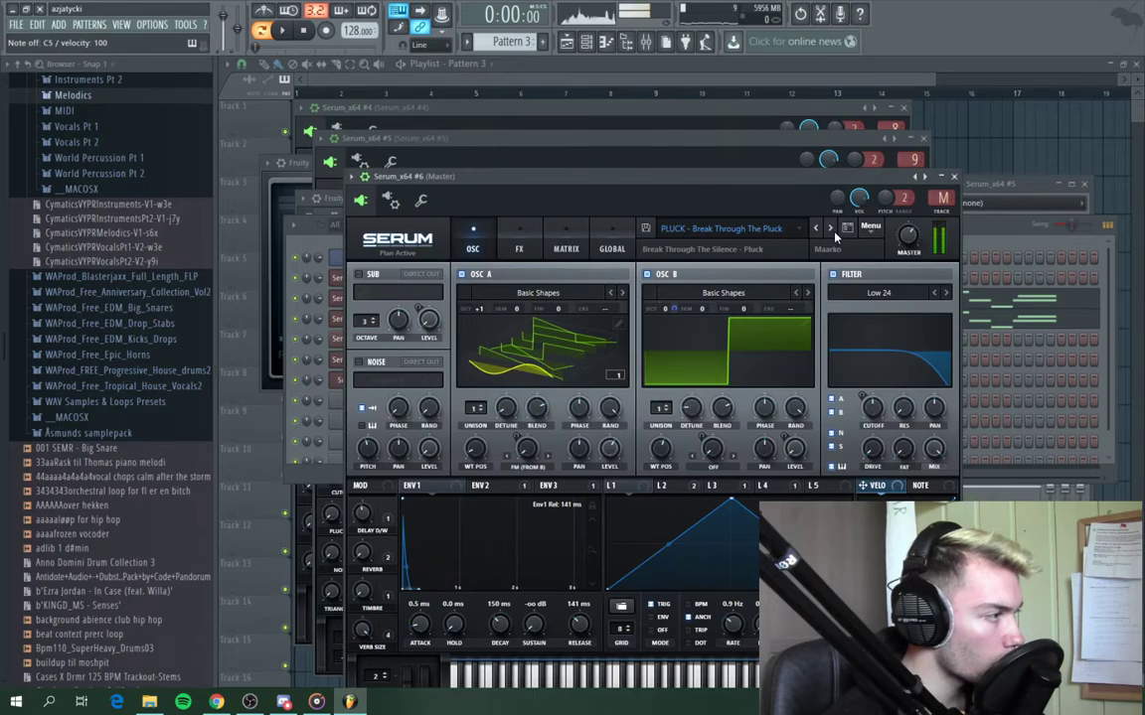
pyautogui.press('b')
pyautogui.press('c')
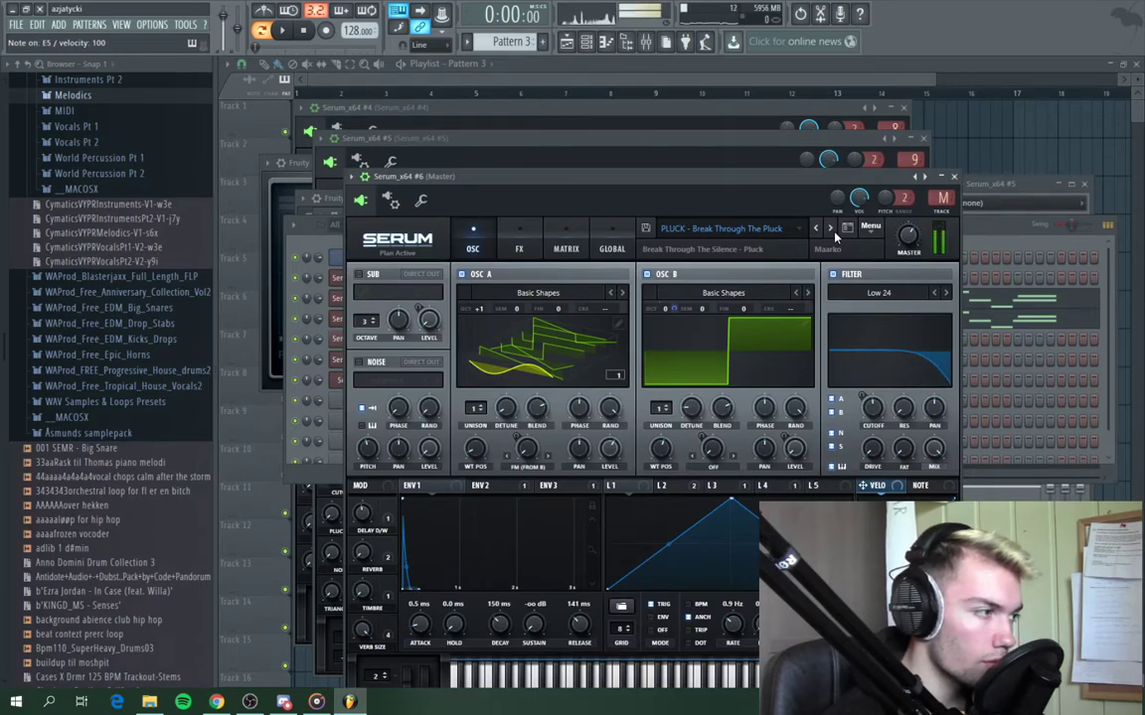
pyautogui.click(830, 227)
pyautogui.click(816, 227)
# Copy the lead notes into Serum_x64 #6 and process it on mixer track 10 with Fruity parametric EQ 2 and Fruity Reeverb
pyautogui.click(988, 232)
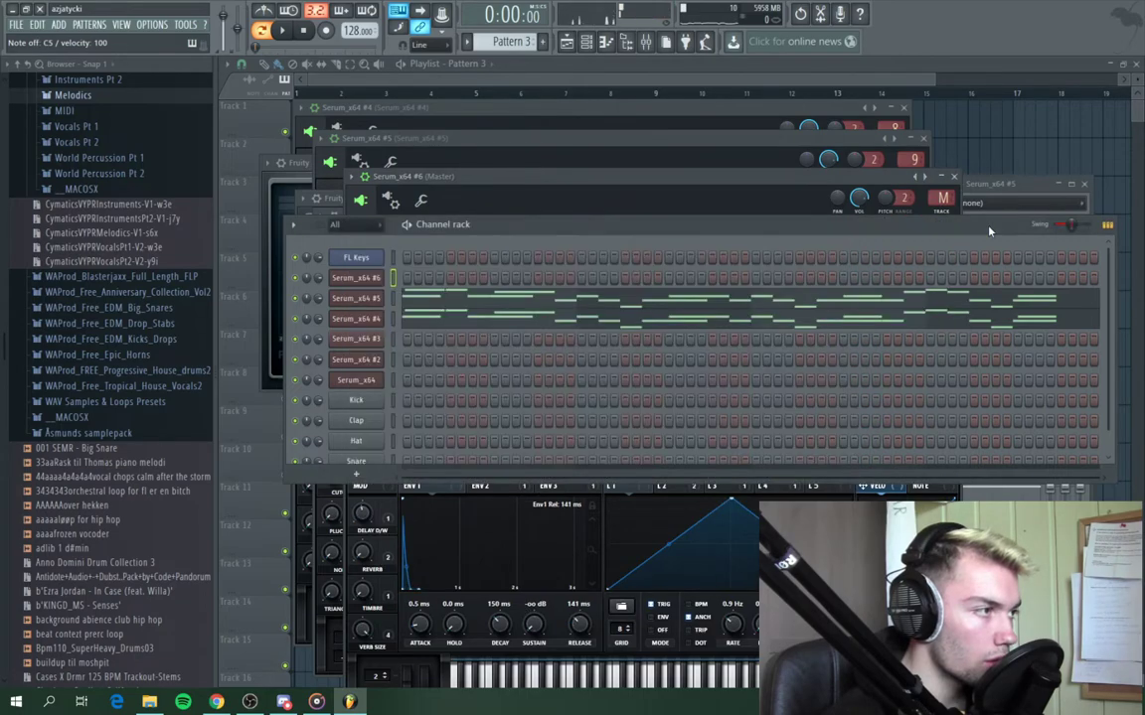
pyautogui.click(424, 303)
pyautogui.press('F9')
pyautogui.press('space')
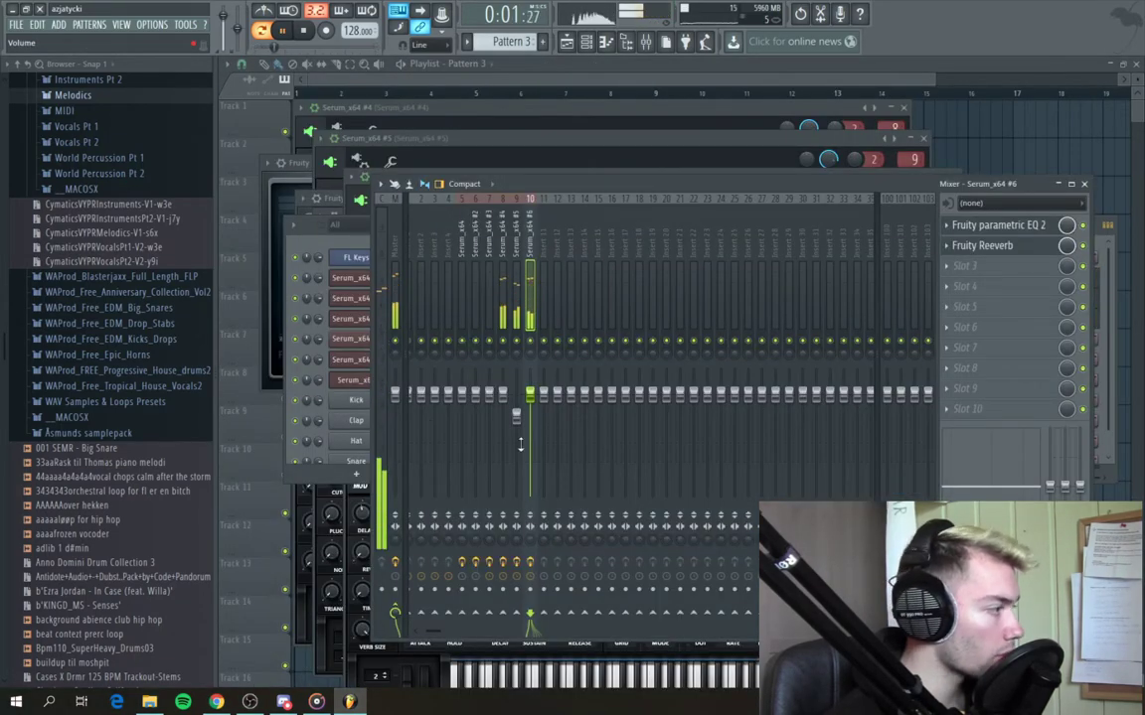
# Rename mixer insert 51 as lead bus and insert OTT in its slot 1
pyautogui.moveTo(430, 632); pyautogui.dragTo(649, 616)
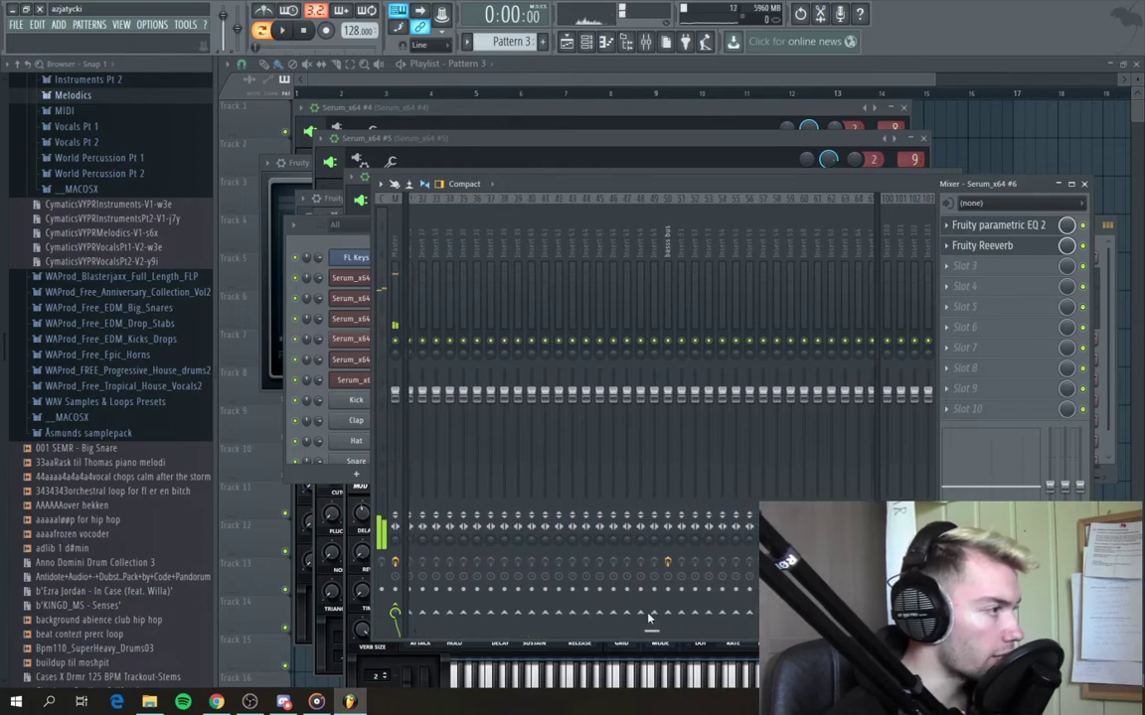
pyautogui.rightClick(637, 199)
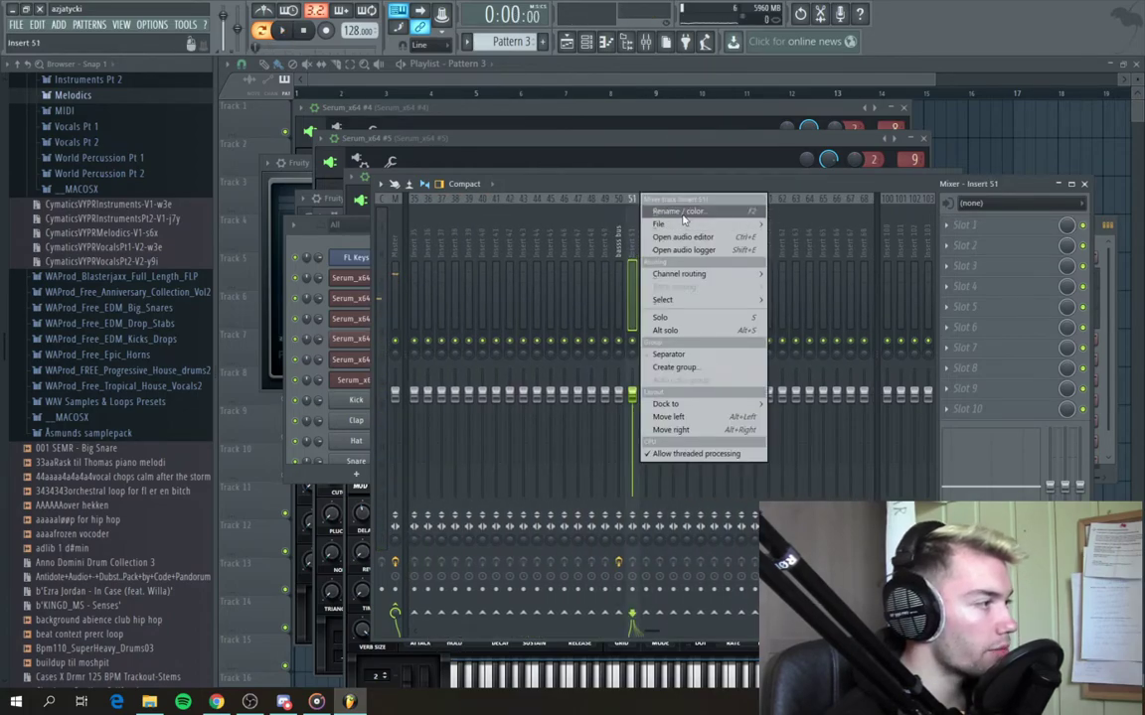
pyautogui.click(682, 211)
pyautogui.write('lead bus')
pyautogui.press('Return')
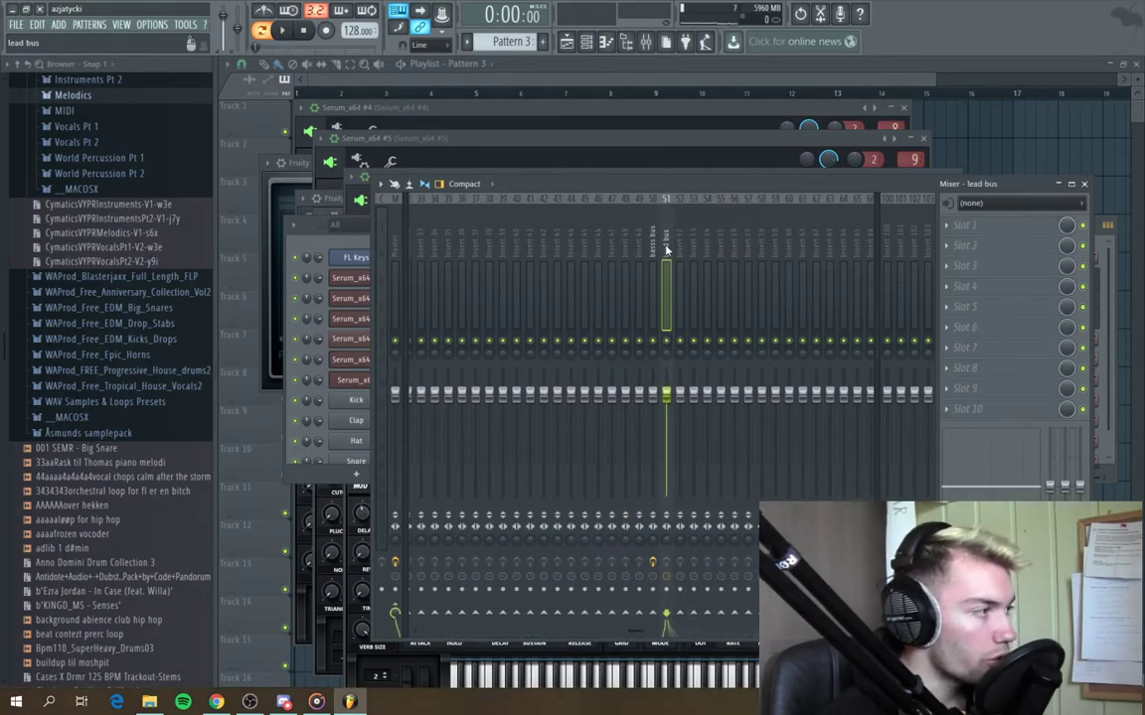
pyautogui.click(973, 231)
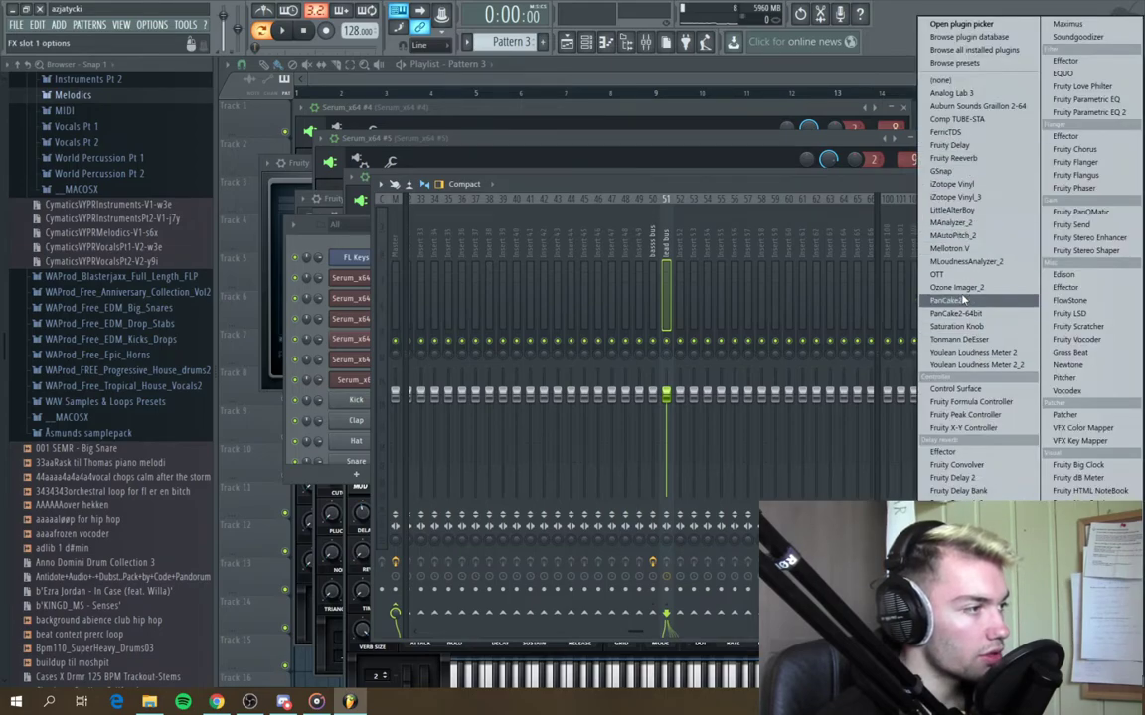
pyautogui.click(956, 275)
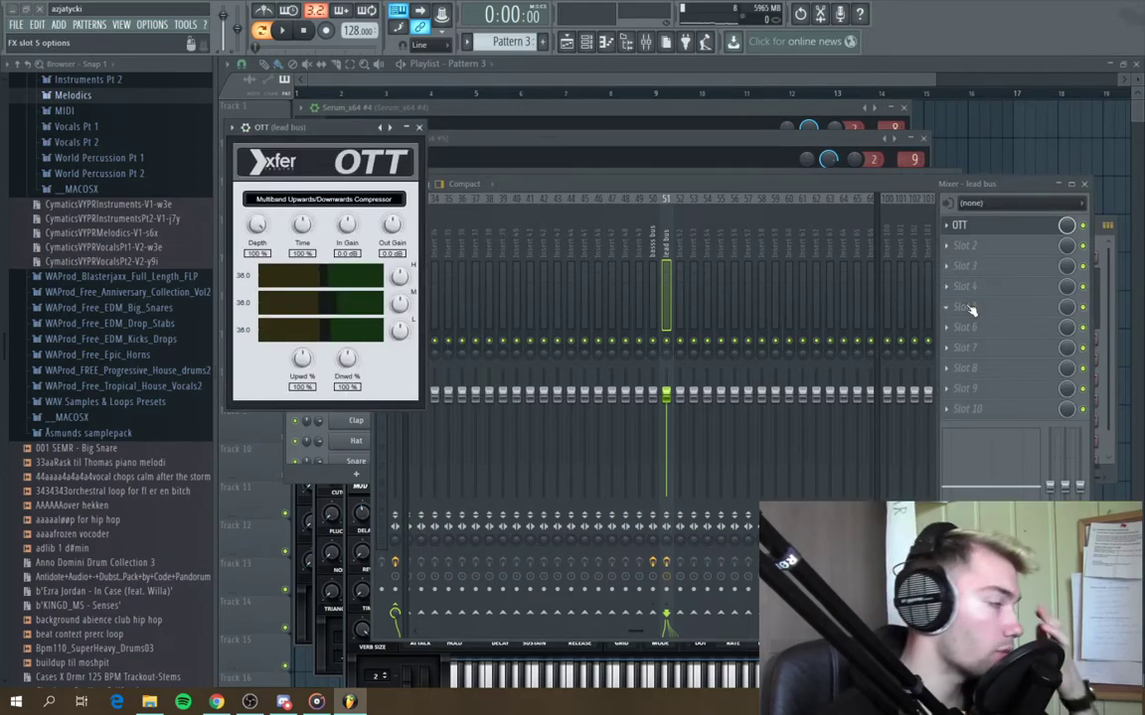
# Arrange two Pattern 3 clips on playlist Track 2 beneath the two Pattern 2 clips and play the song
pyautogui.click(237, 62)
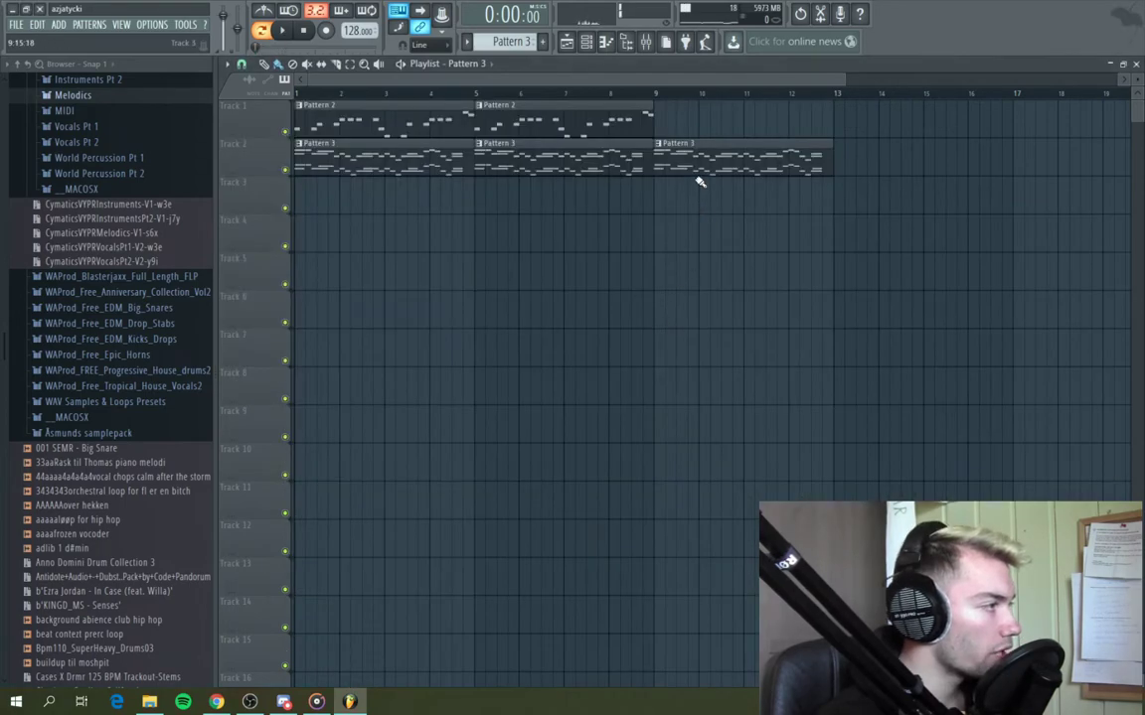
pyautogui.press('space')
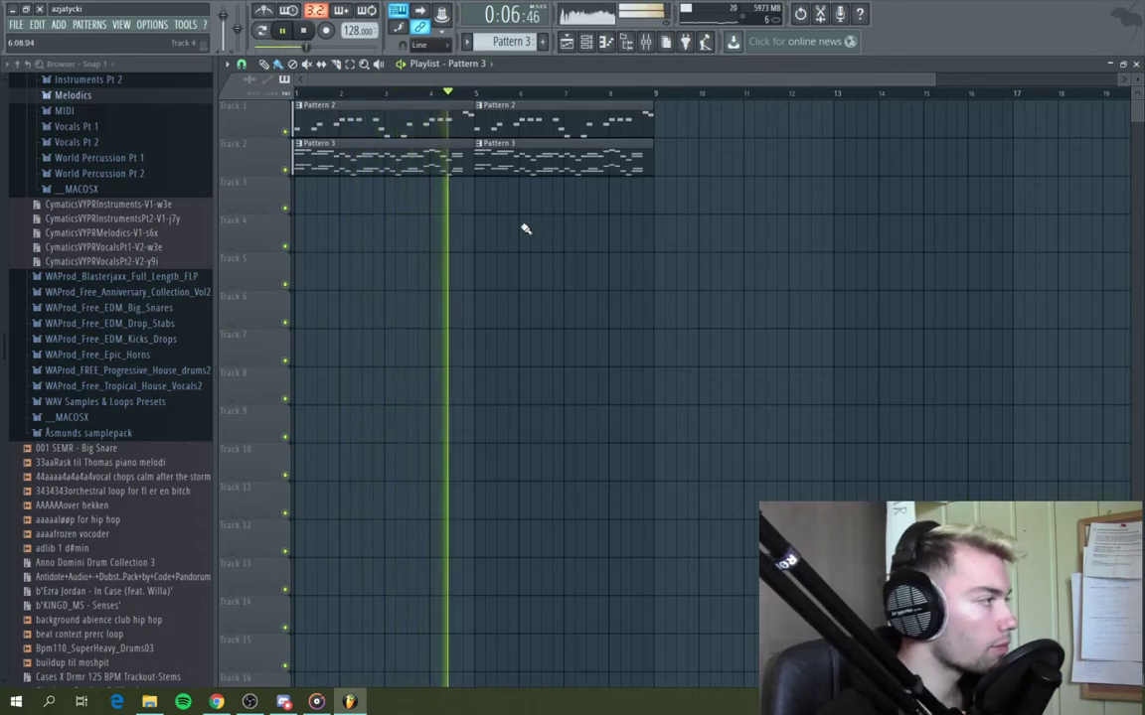
pyautogui.press('space')
# Insert a 3x Osc channel beside Serum_x64 #3 in the Pattern 2 bass layers
pyautogui.doubleClick(344, 127)
pyautogui.click(1115, 65)
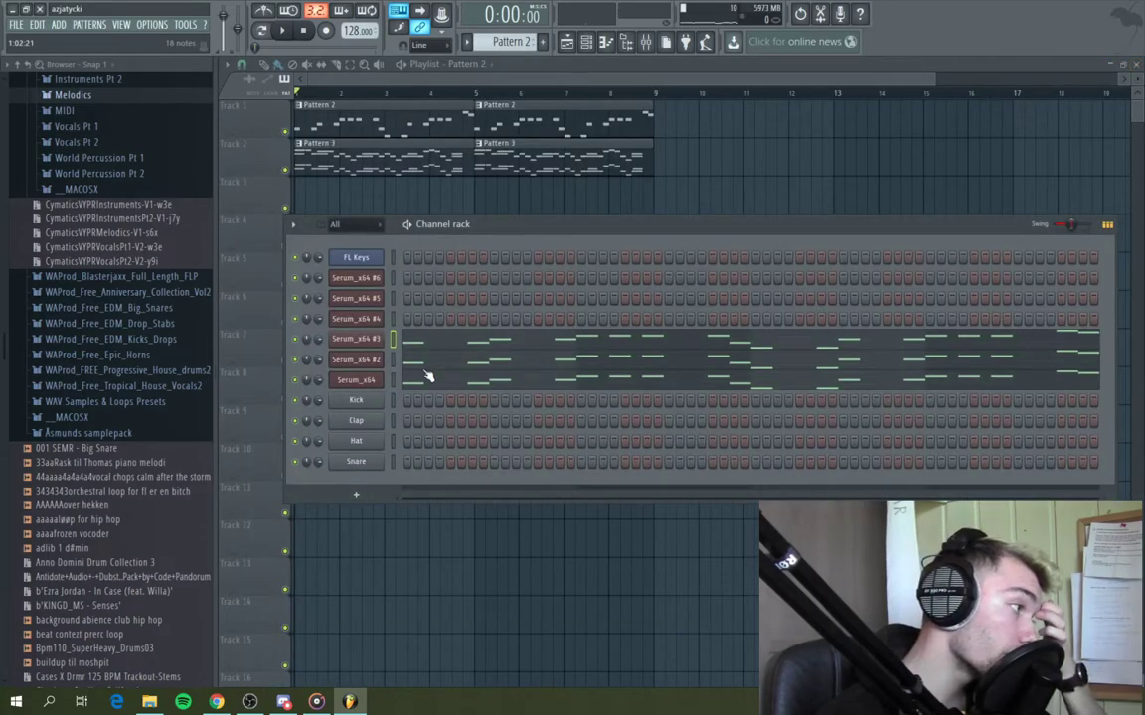
pyautogui.rightClick(373, 348)
pyautogui.moveTo(408, 391)
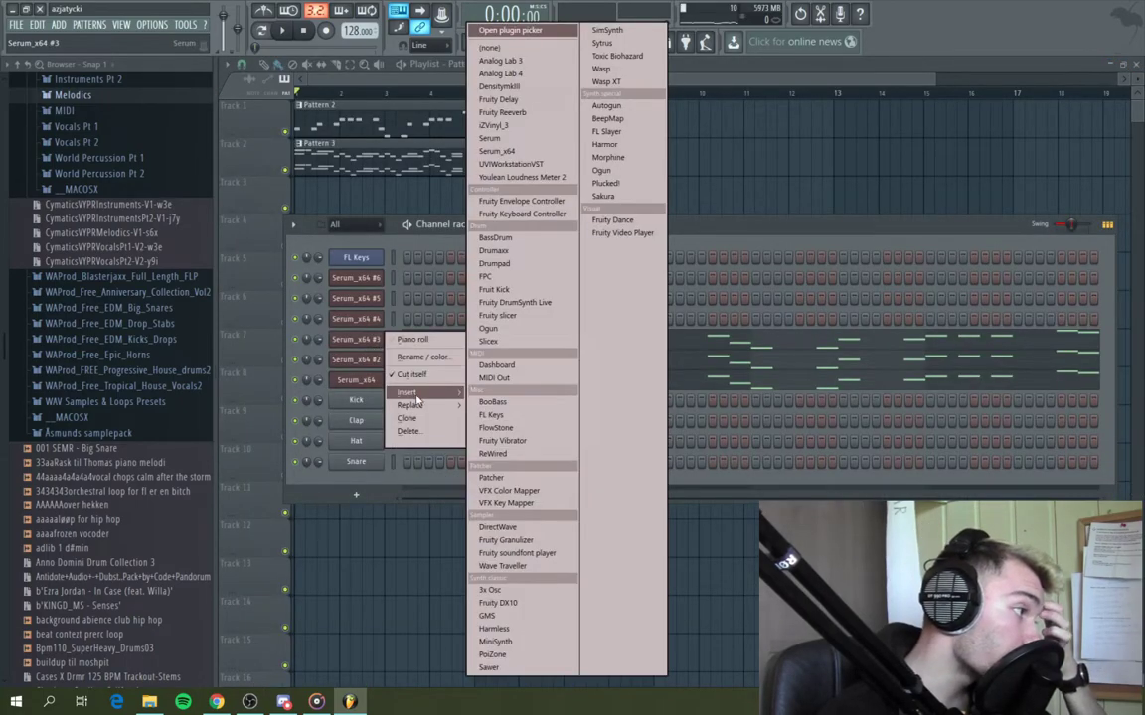
pyautogui.click(515, 594)
# Play the song with the 3x Osc bass layer and check the mixer's track levels
pyautogui.press('space')
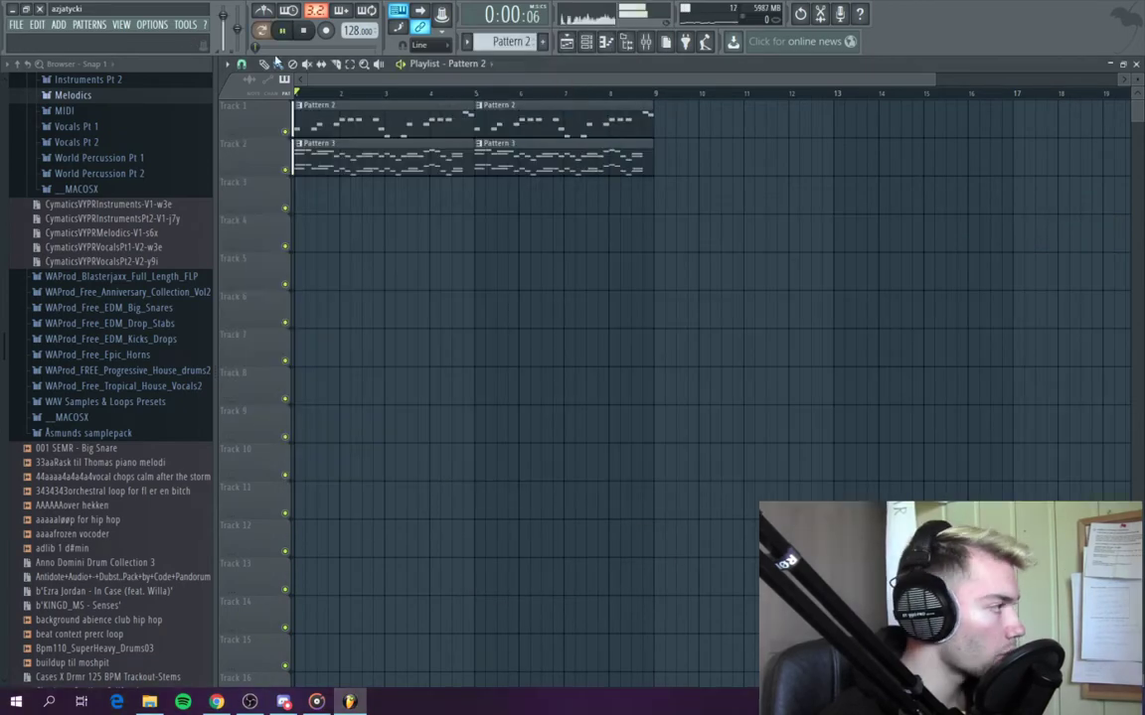
pyautogui.scroll(3, 363, 238)
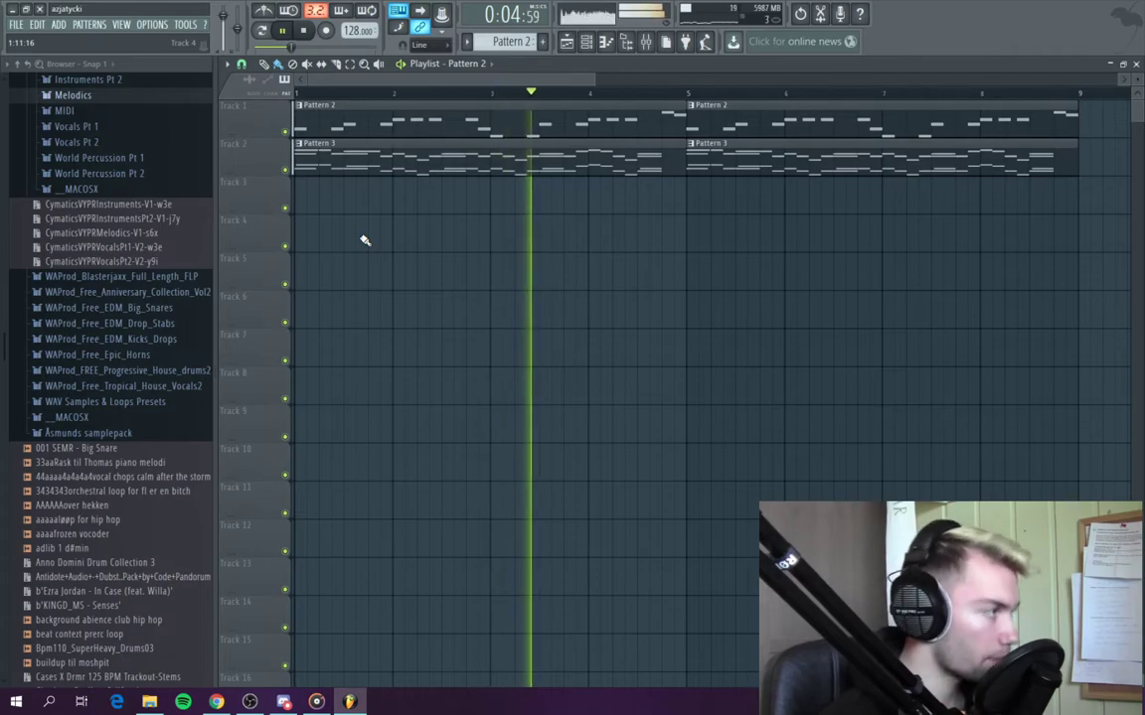
pyautogui.scroll(-1, 392, 253)
pyautogui.scroll(-1, 392, 253)
pyautogui.scroll(5, 148, 325)
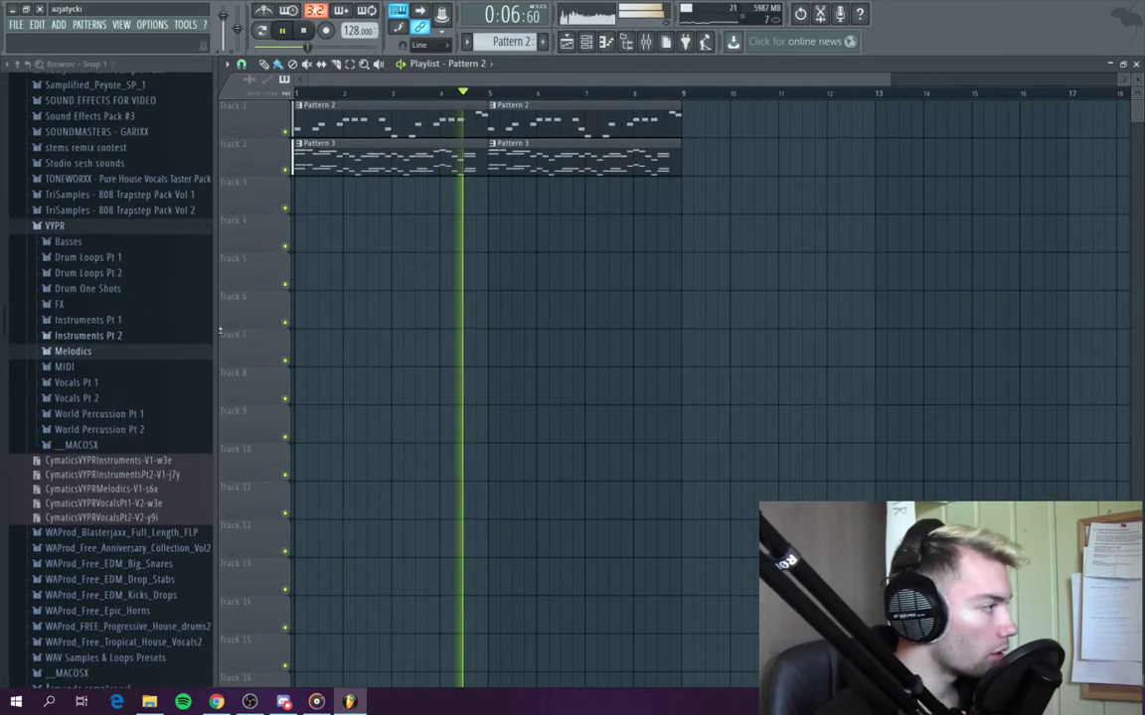
pyautogui.press('space')
pyautogui.scroll(-1, 394, 162)
pyautogui.press('F9')
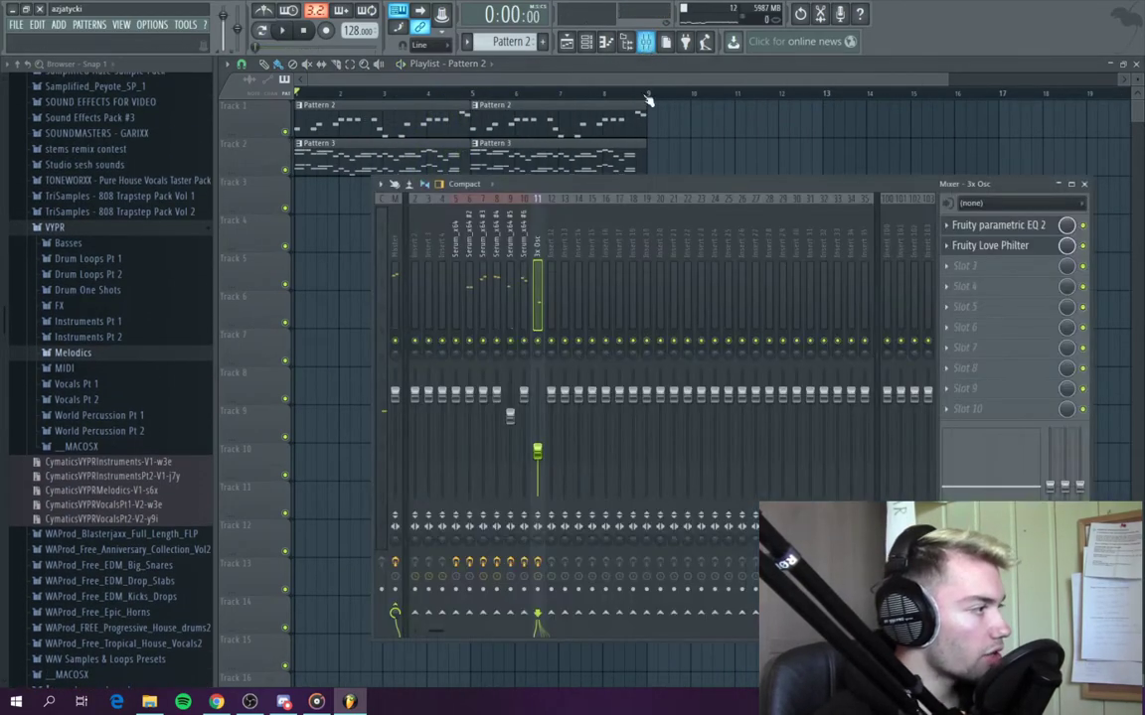
pyautogui.press('F9')
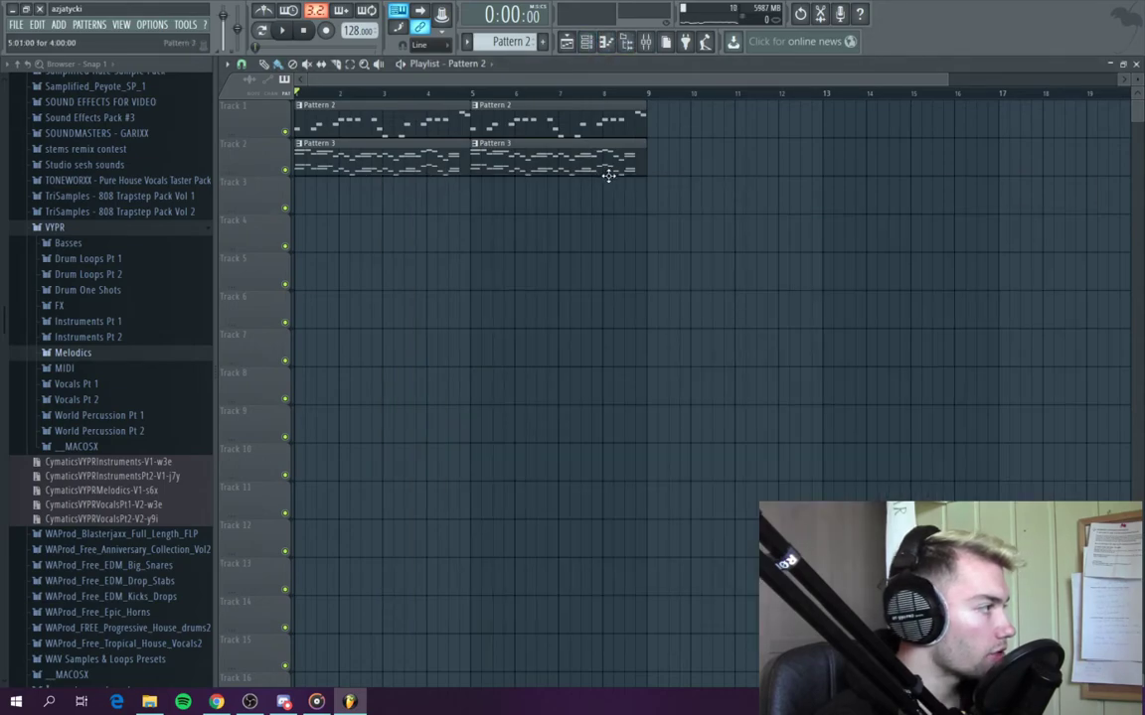
# Write a four-bar chord progression for Epic supersaw 2 in Pattern 4 and double it one octave higher
pyautogui.click(594, 46)
pyautogui.scroll(-2, 510, 41)
pyautogui.press('F7')
pyautogui.moveTo(260, 430); pyautogui.dragTo(260, 298)
pyautogui.scroll(-2, 459, 293)
pyautogui.click(461, 289)
pyautogui.click(475, 268)
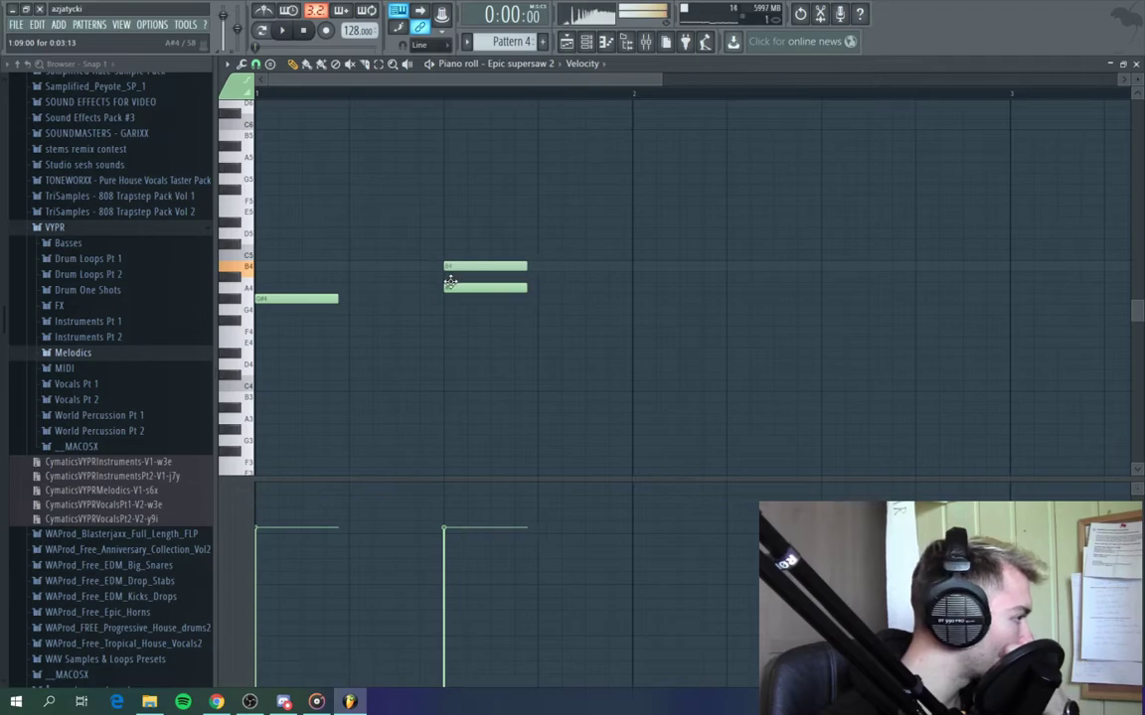
pyautogui.moveTo(450, 282); pyautogui.dragTo(452, 279)
pyautogui.rightClick(459, 290)
pyautogui.press('space')
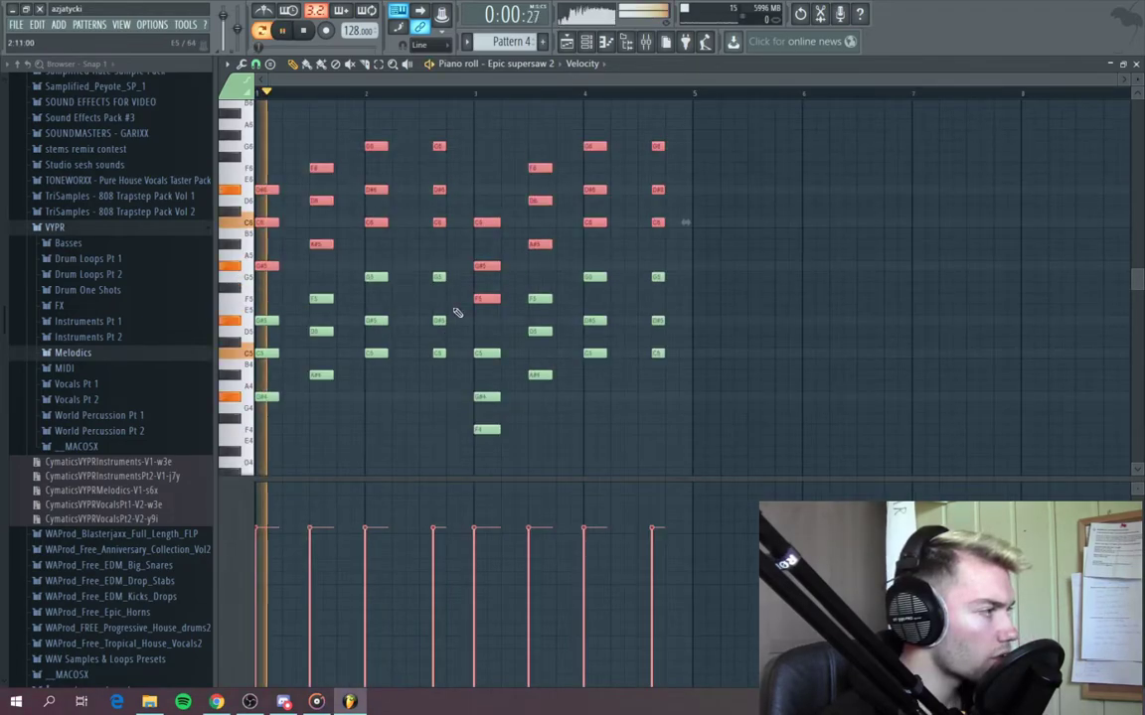
pyautogui.hotkey('ctrl', 'd')
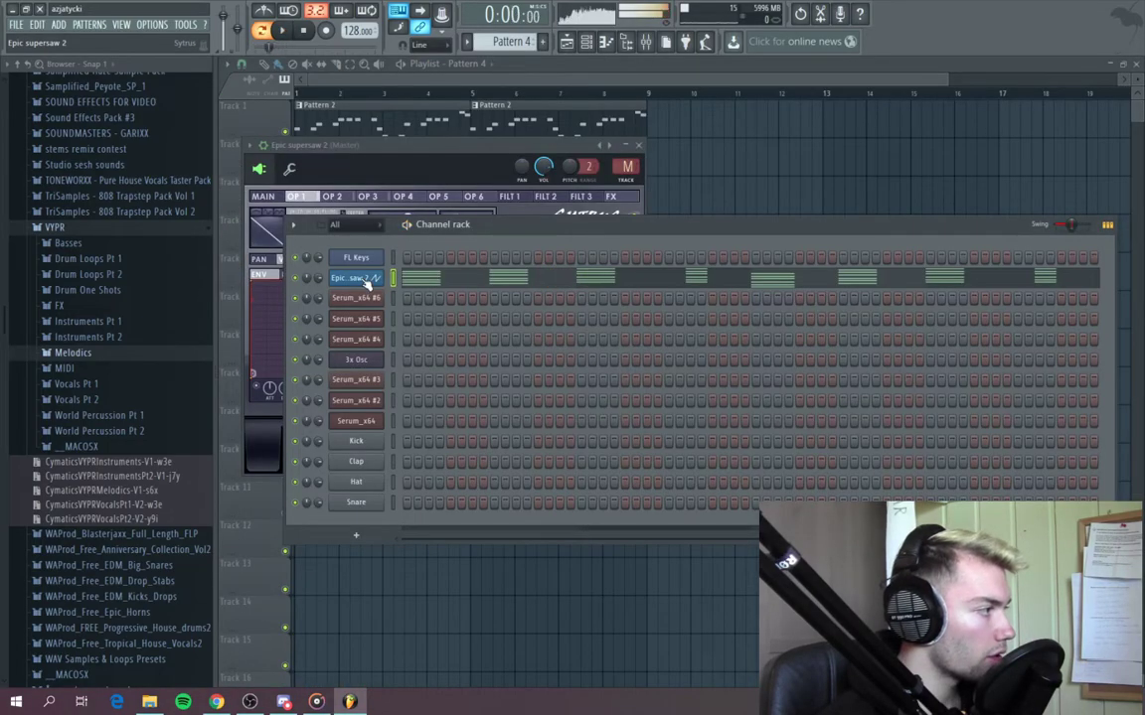
# Place two Pattern 4 clips on playlist Track 3 beneath the Pattern 3 clips and play the song
pyautogui.click(421, 331)
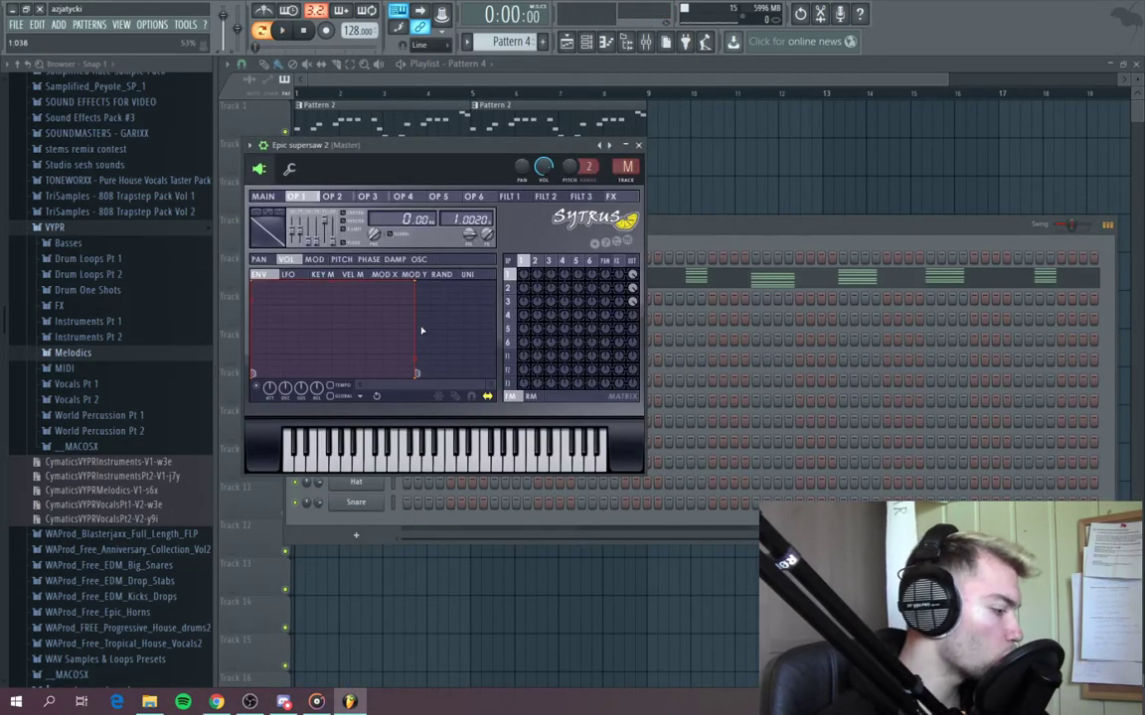
pyautogui.press('F9')
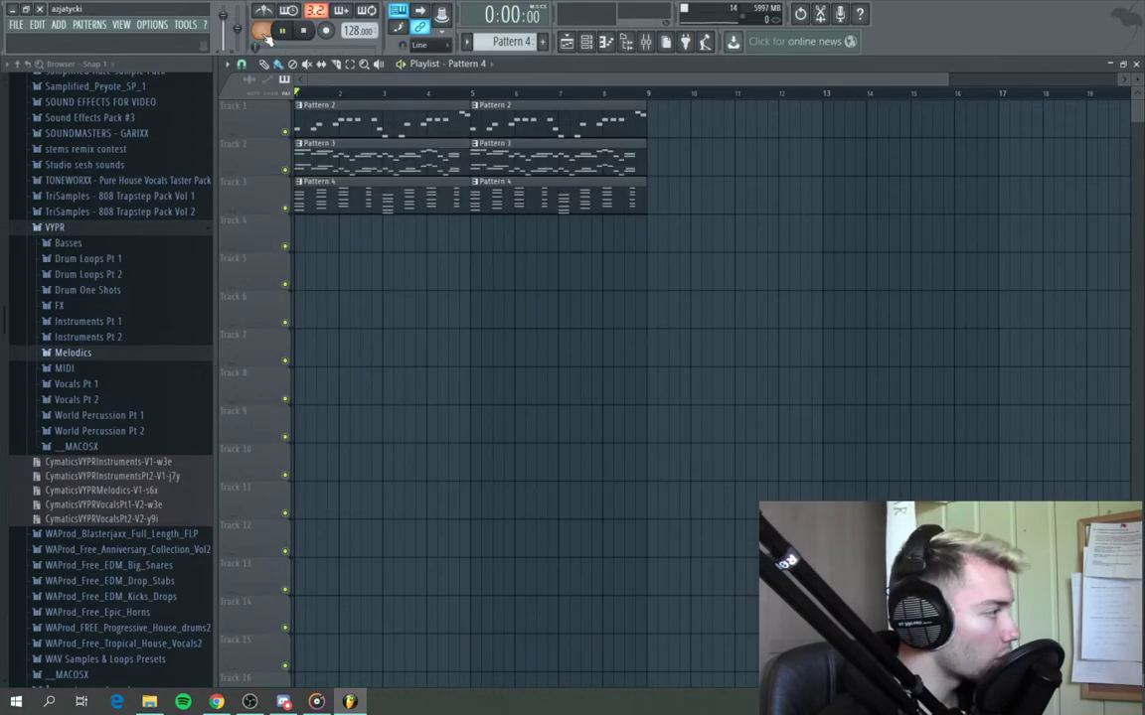
pyautogui.press('space')
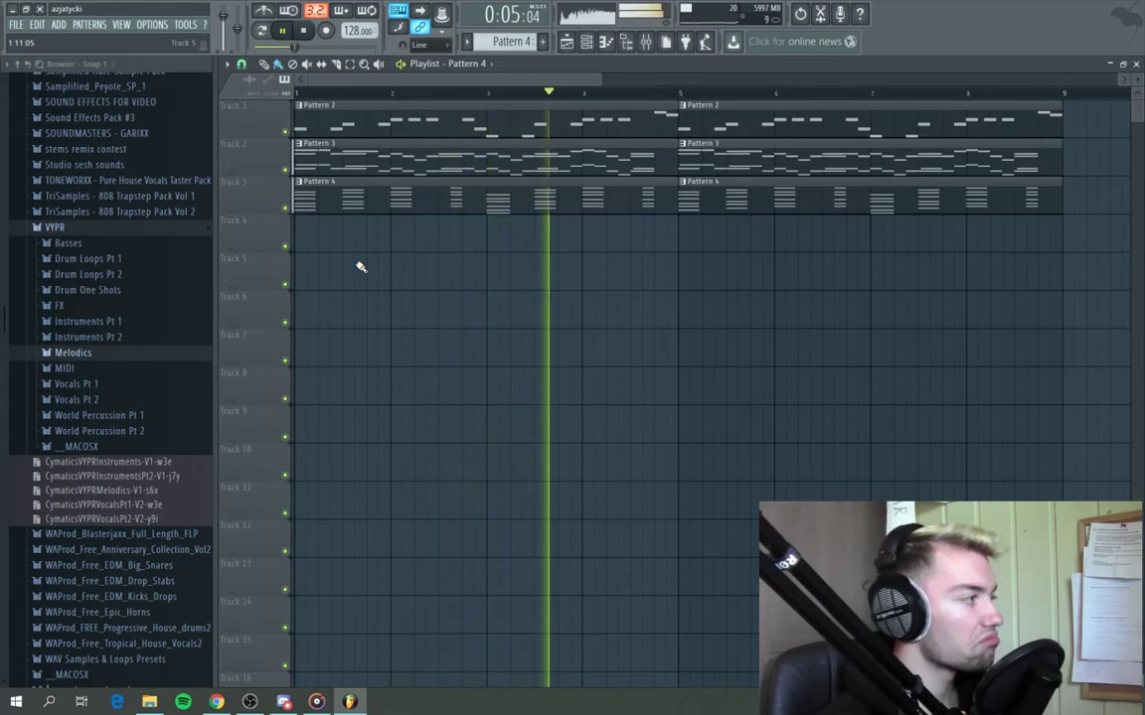
pyautogui.scroll(-2, 572, 243)
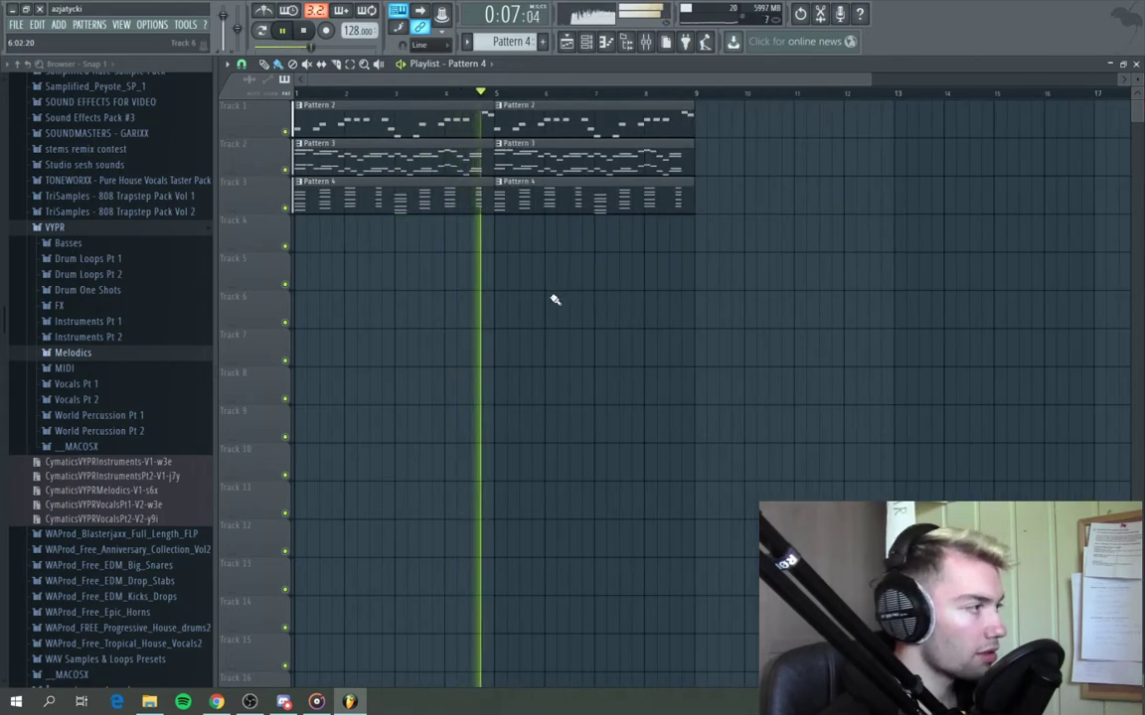
pyautogui.scroll(2, 483, 296)
pyautogui.press('space')
# Add two short chords, C-D#-G and A#-D-F over two octaves, at the end of bar 4 in Pattern 4 and audition them
pyautogui.doubleClick(469, 201)
pyautogui.scroll(6, 582, 304)
pyautogui.moveTo(571, 391)
pyautogui.mouseDown()
pyautogui.moveTo(569, 141)
pyautogui.moveTo(641, 146)
pyautogui.mouseUp()
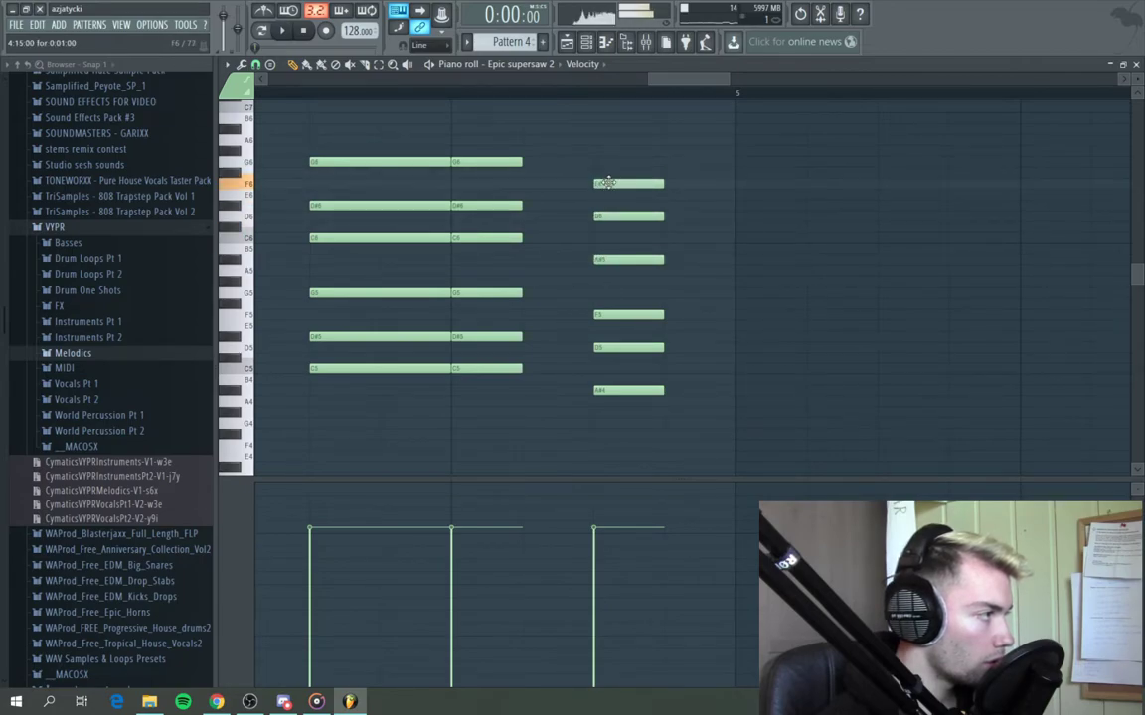
pyautogui.click(472, 100)
pyautogui.press('space')
pyautogui.scroll(-4, 720, 224)
pyautogui.scroll(4, 714, 308)
# Lengthen the two short closing chords of Pattern 4 slightly and listen to the result
pyautogui.moveTo(715, 427); pyautogui.dragTo(544, 134)
pyautogui.scroll(4, 544, 136)
pyautogui.moveTo(621, 162); pyautogui.dragTo(644, 163)
pyautogui.scroll(-2, 627, 191)
pyautogui.scroll(-4, 628, 197)
pyautogui.keyDown('ctrl'); pyautogui.click(783, 207); pyautogui.keyUp('ctrl')
pyautogui.scroll(-2, 763, 243)
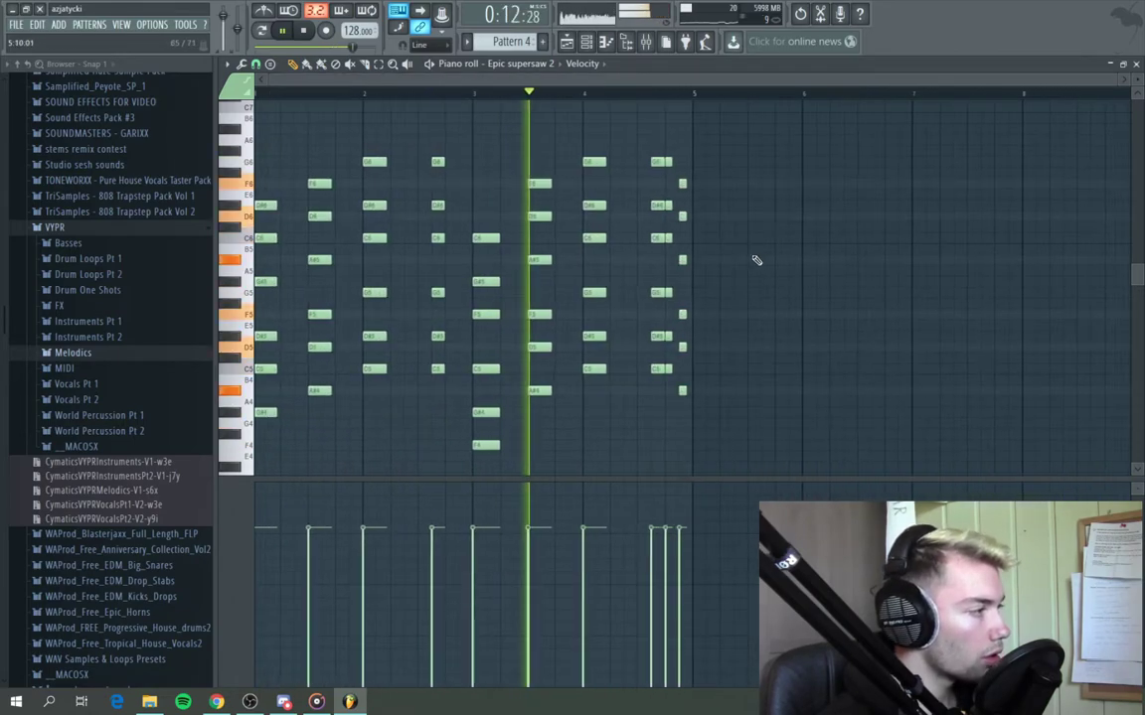
pyautogui.scroll(2, 735, 266)
pyautogui.scroll(2, 700, 276)
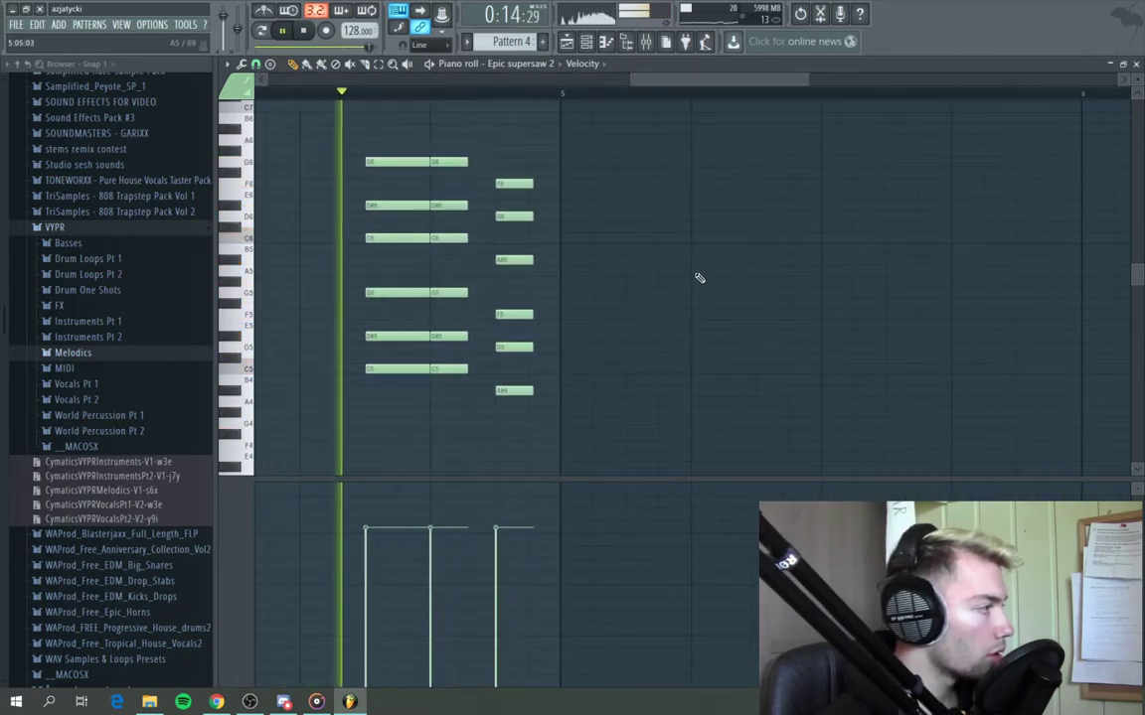
pyautogui.press('space')
pyautogui.press('Escape')
# Insert a Harmor channel beside Serum_x64 #6 in Pattern 3, load the Hard lead preset, and audition it with the lead notes
pyautogui.rightClick(363, 304)
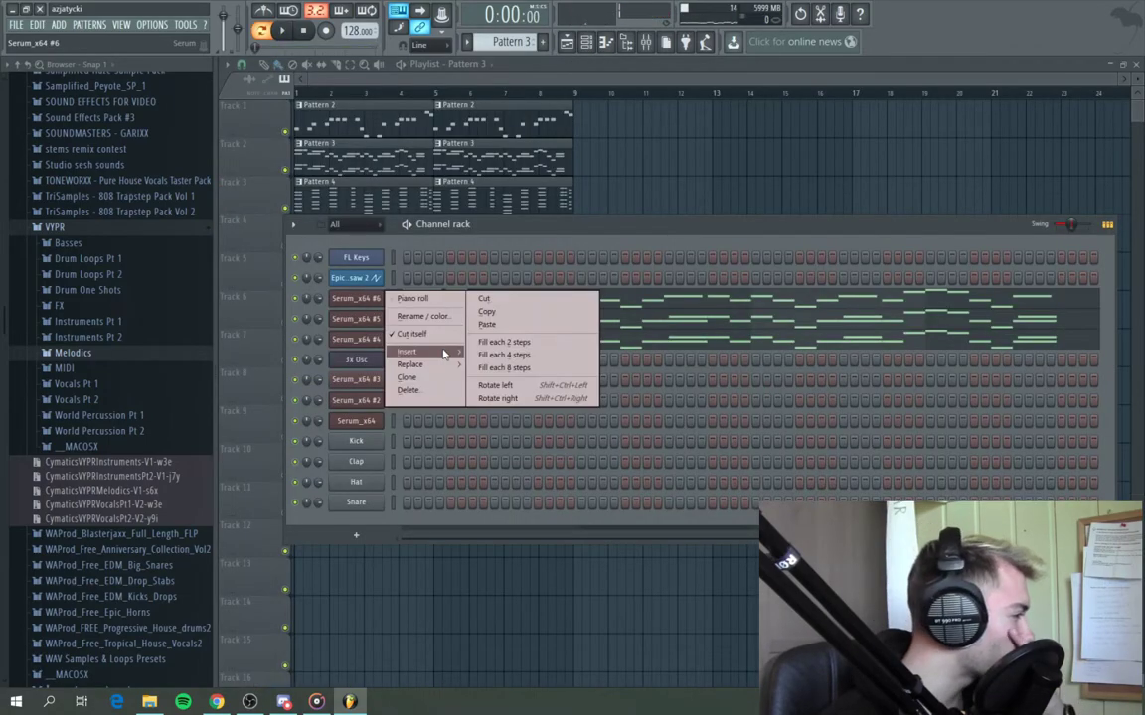
pyautogui.moveTo(448, 354)
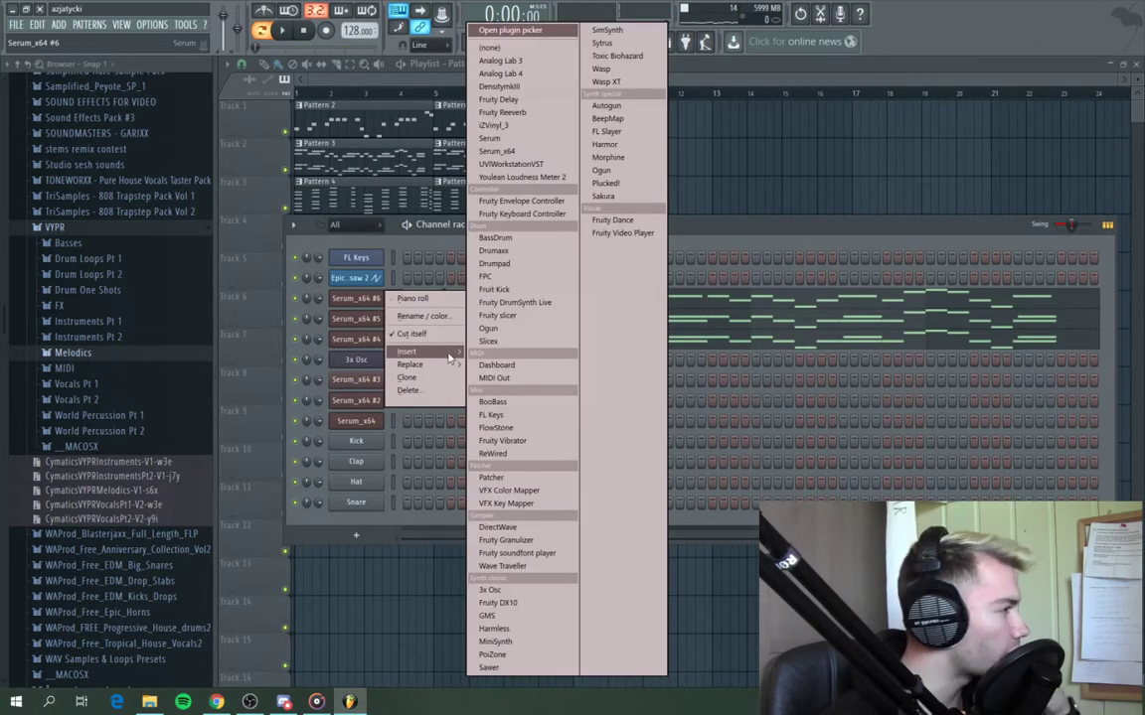
pyautogui.click(608, 145)
pyautogui.click(282, 165)
pyautogui.click(281, 165)
pyautogui.click(268, 164)
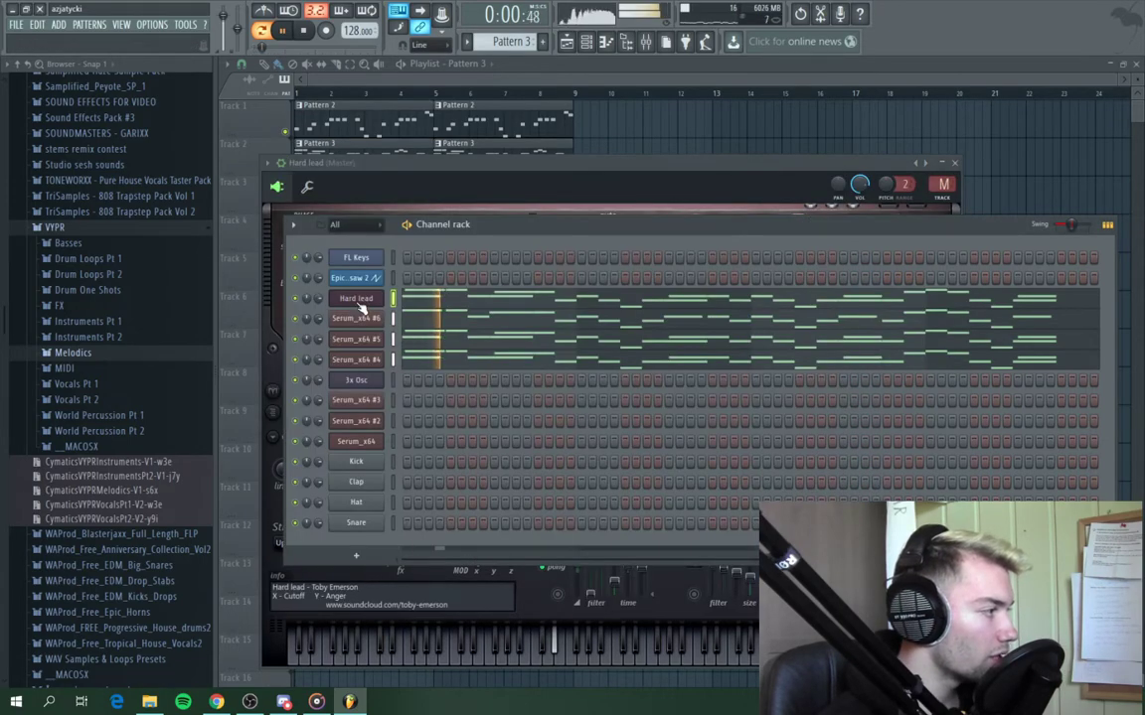
pyautogui.click(360, 303)
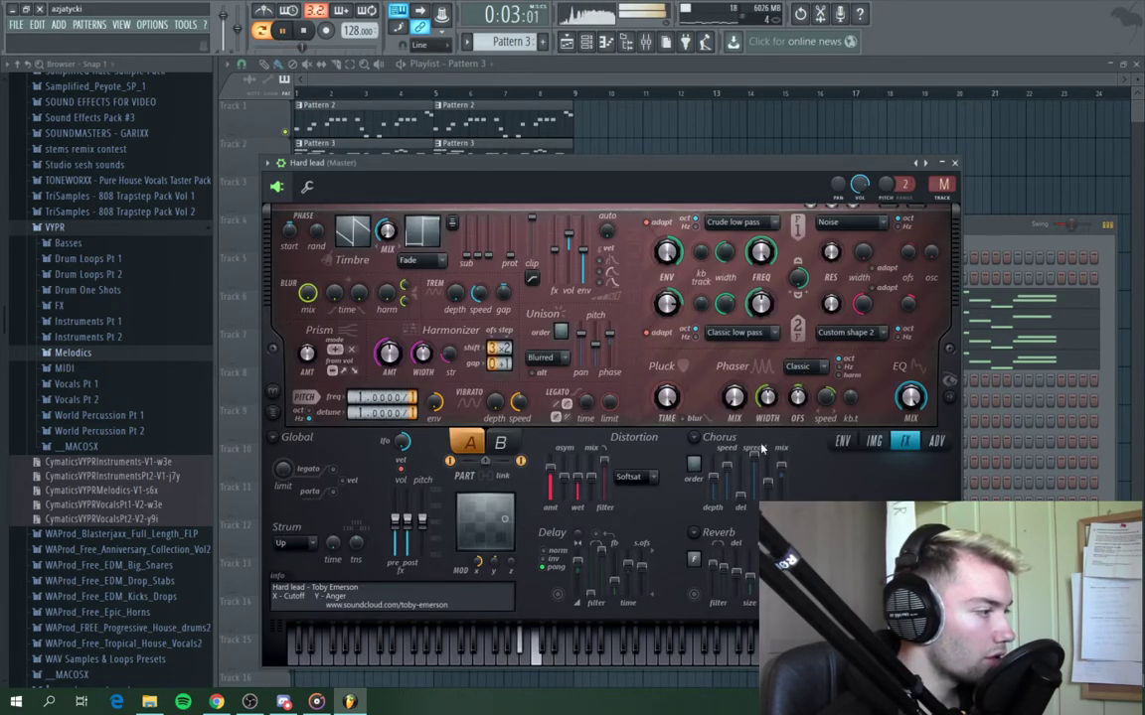
pyautogui.press('space')
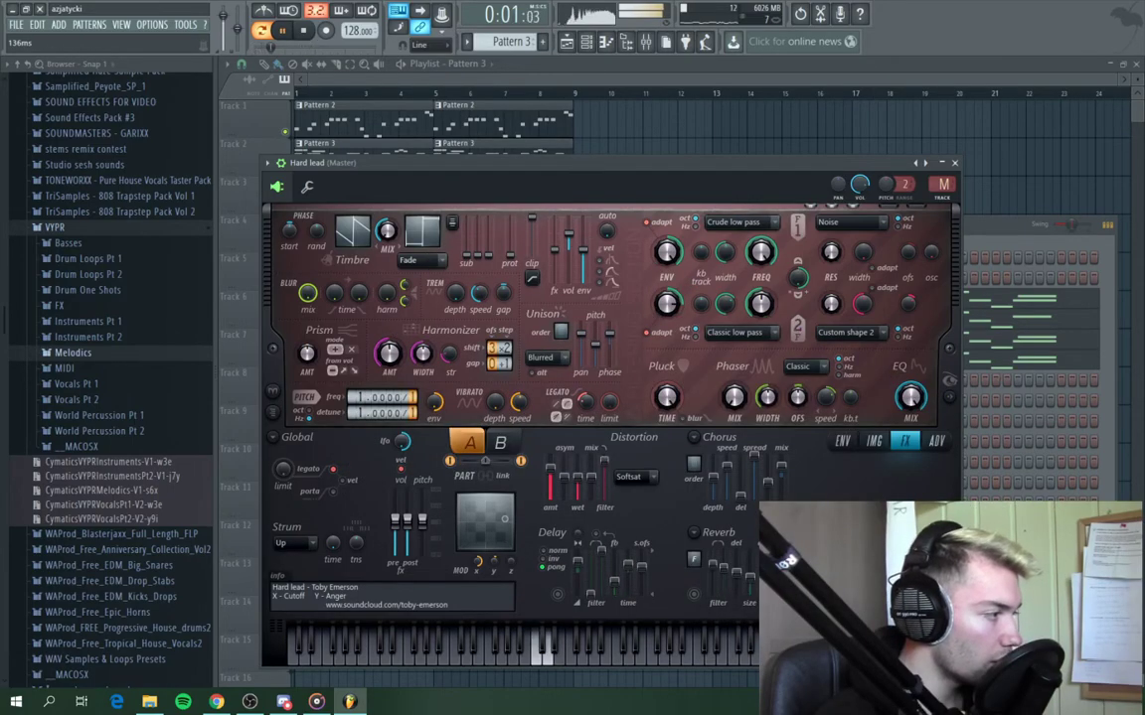
# Shorten all Hard lead notes in Pattern 3 so they end before the other leads' notes
pyautogui.press('F9')
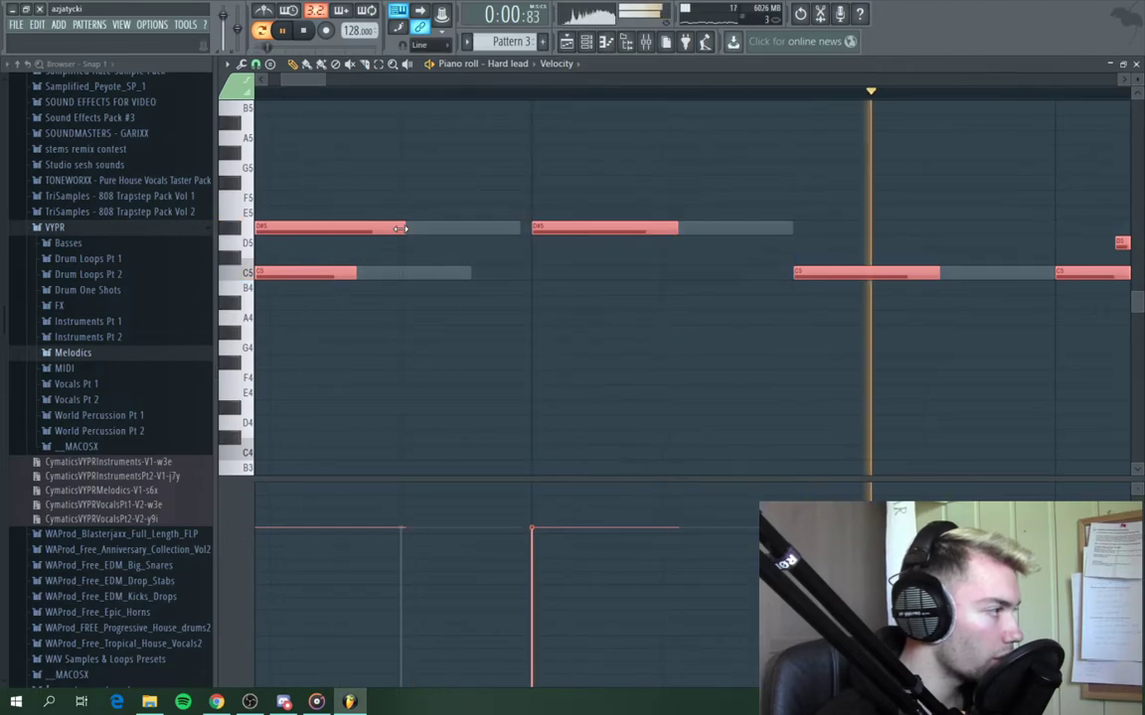
pyautogui.moveTo(403, 228); pyautogui.dragTo(424, 228)
pyautogui.scroll(-3, 436, 411)
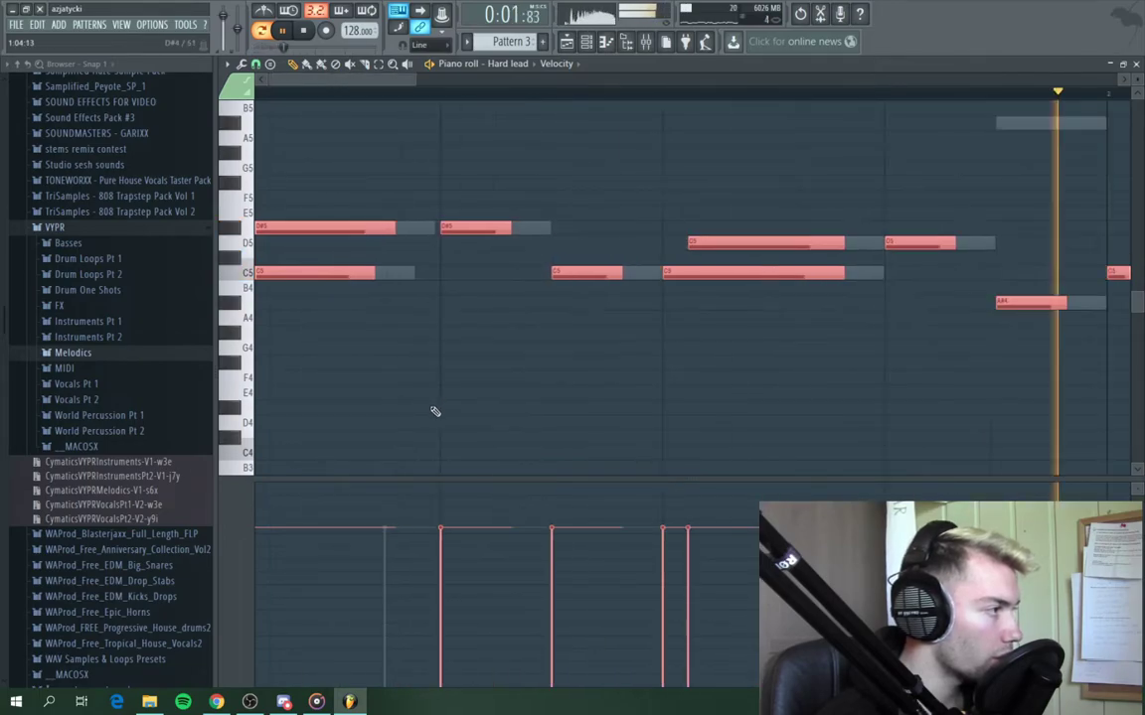
pyautogui.scroll(-4, 435, 411)
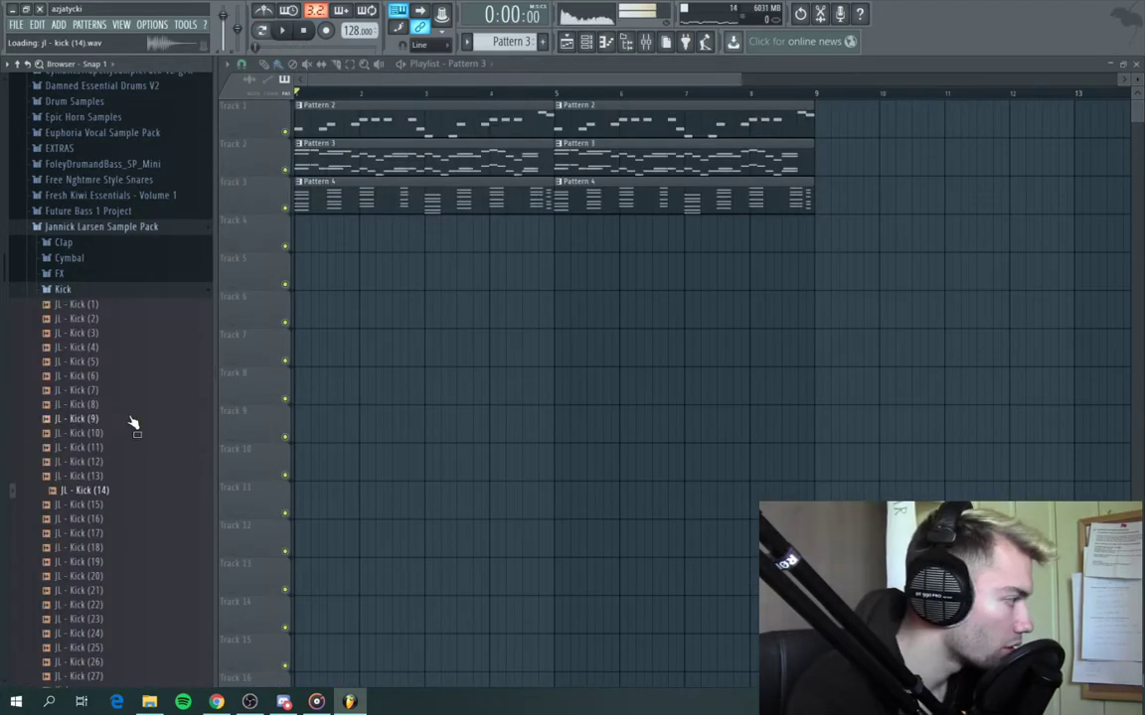
# Audition kicks in the Jannick Larsen Sample Pack and load JL - Kick (19) as a new channel in Pattern 5
pyautogui.scroll(-5, 132, 417)
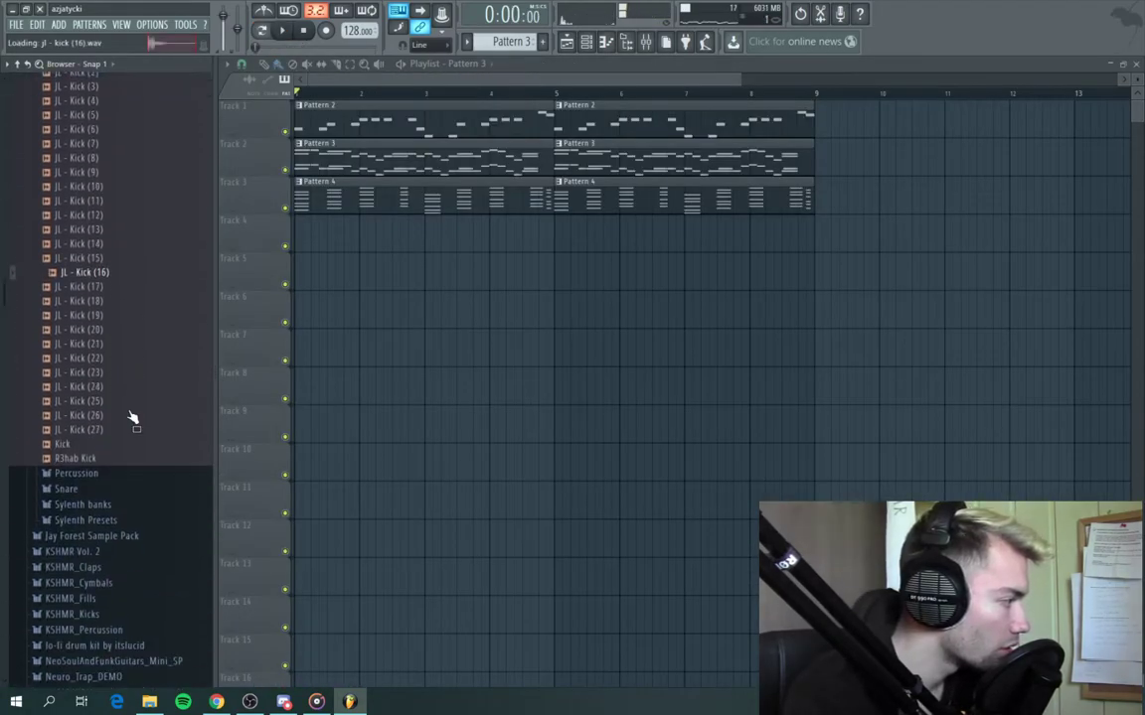
pyautogui.press('Down')
pyautogui.press('Up')
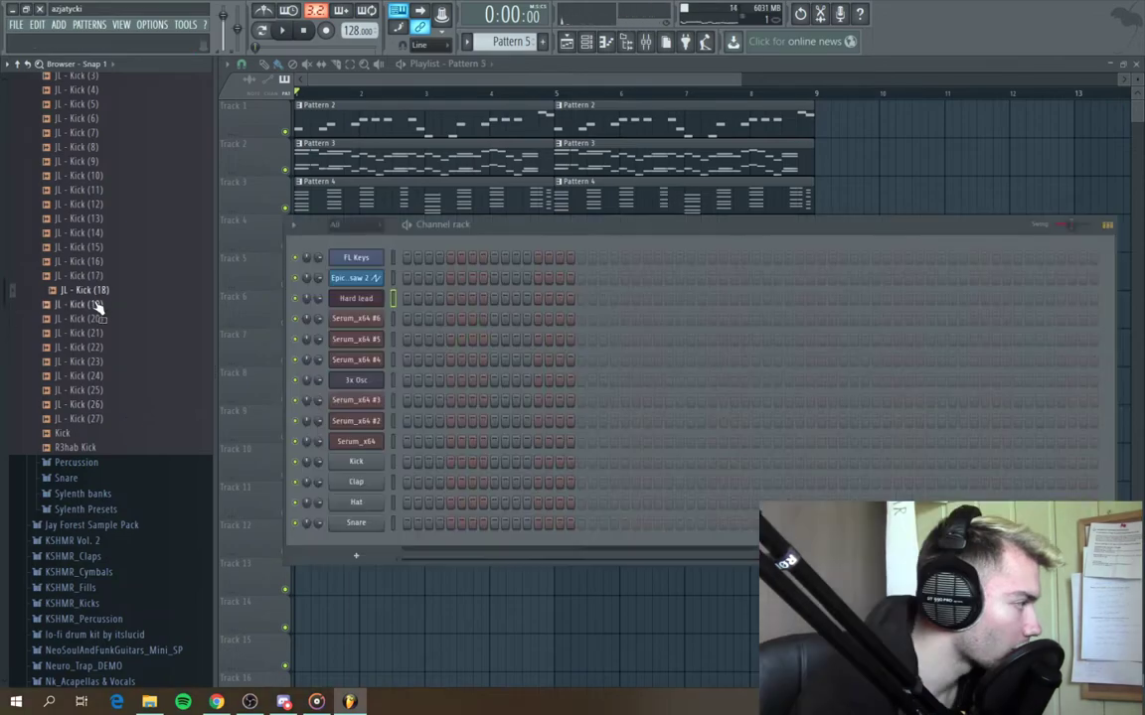
pyautogui.moveTo(365, 328); pyautogui.dragTo(365, 338)
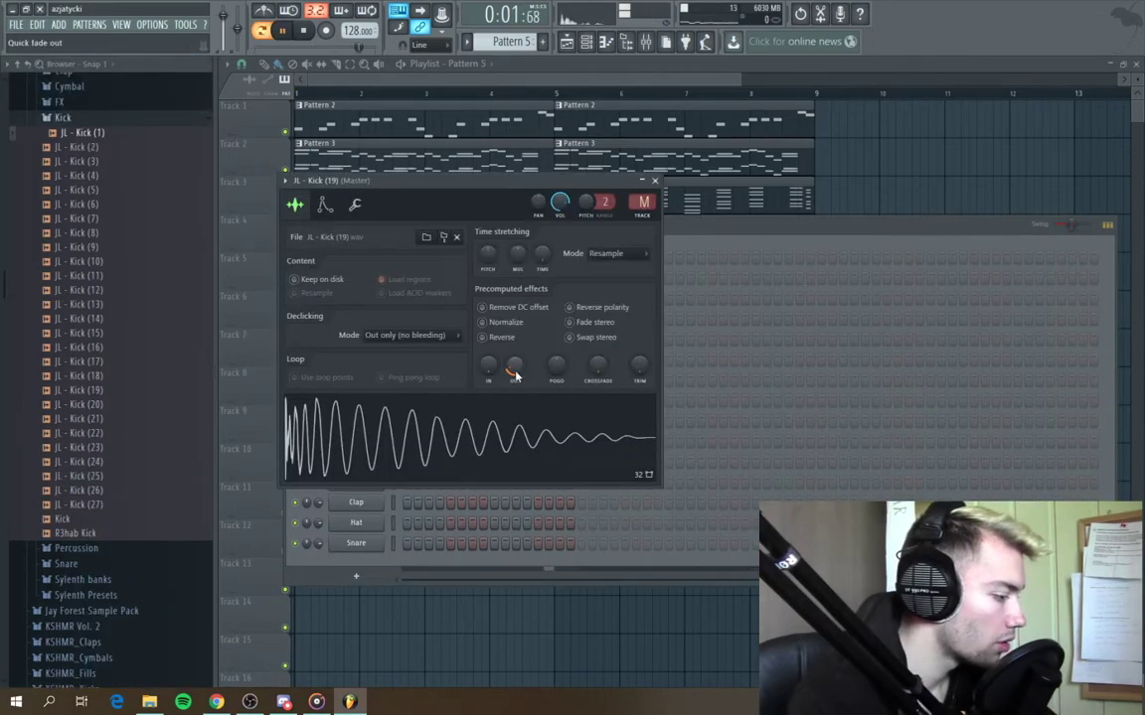
# Route JL - Kick (19) to mixer track 14 with an effect in slot 1 and fill playlist Track 4 with Pattern 5 clips for eight bars
pyautogui.hotkey('ctrl', 'l')
pyautogui.click(949, 227)
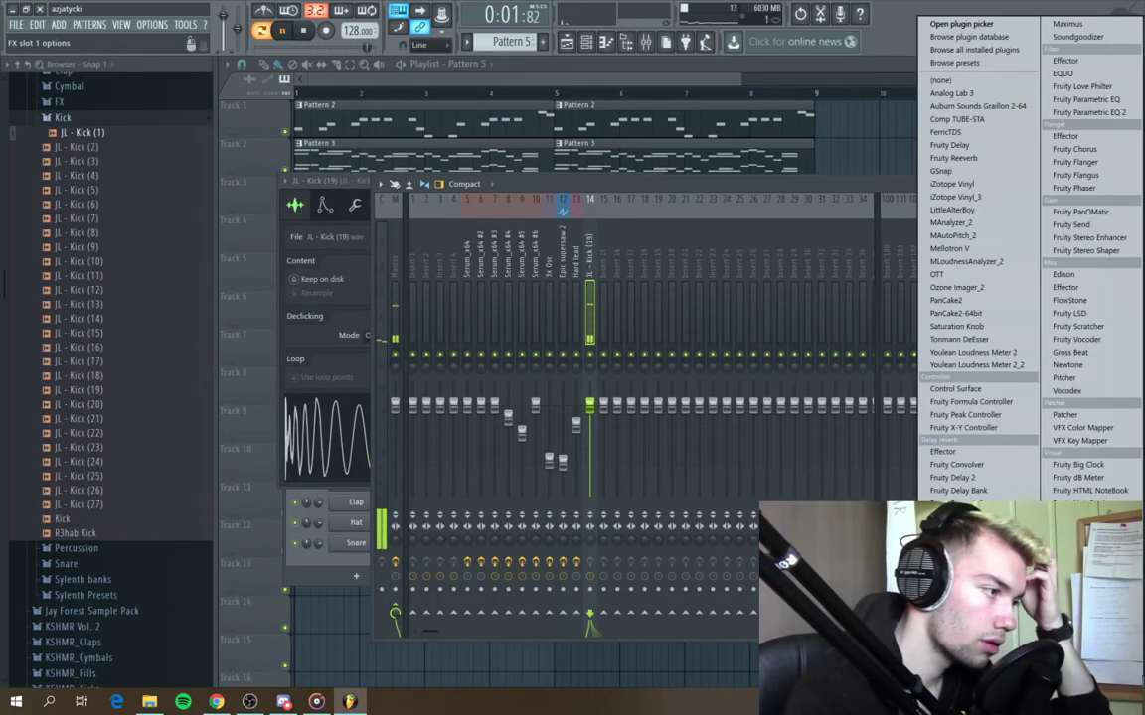
pyautogui.click(959, 690)
pyautogui.moveTo(370, 257); pyautogui.dragTo(370, 238)
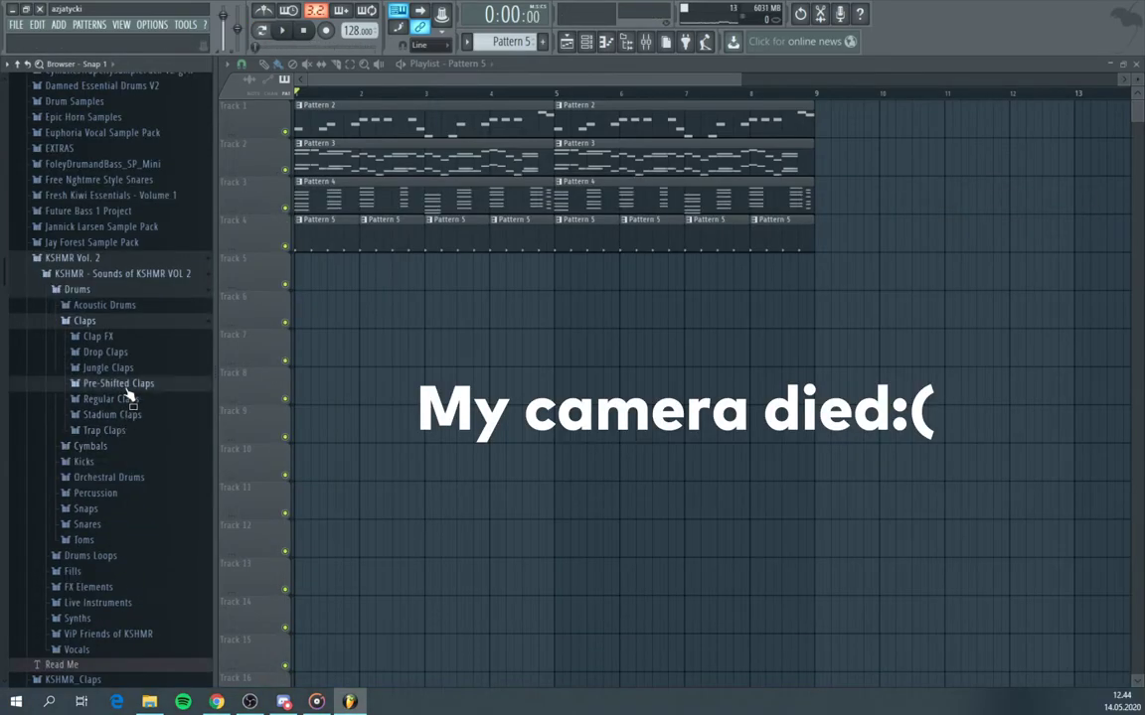
# Place KSHMR Pre-Shifted Clap 02 on playlist Track 6 at the second and fourth beats of all eight bars
pyautogui.click(127, 390)
pyautogui.click(120, 399)
pyautogui.click(157, 414)
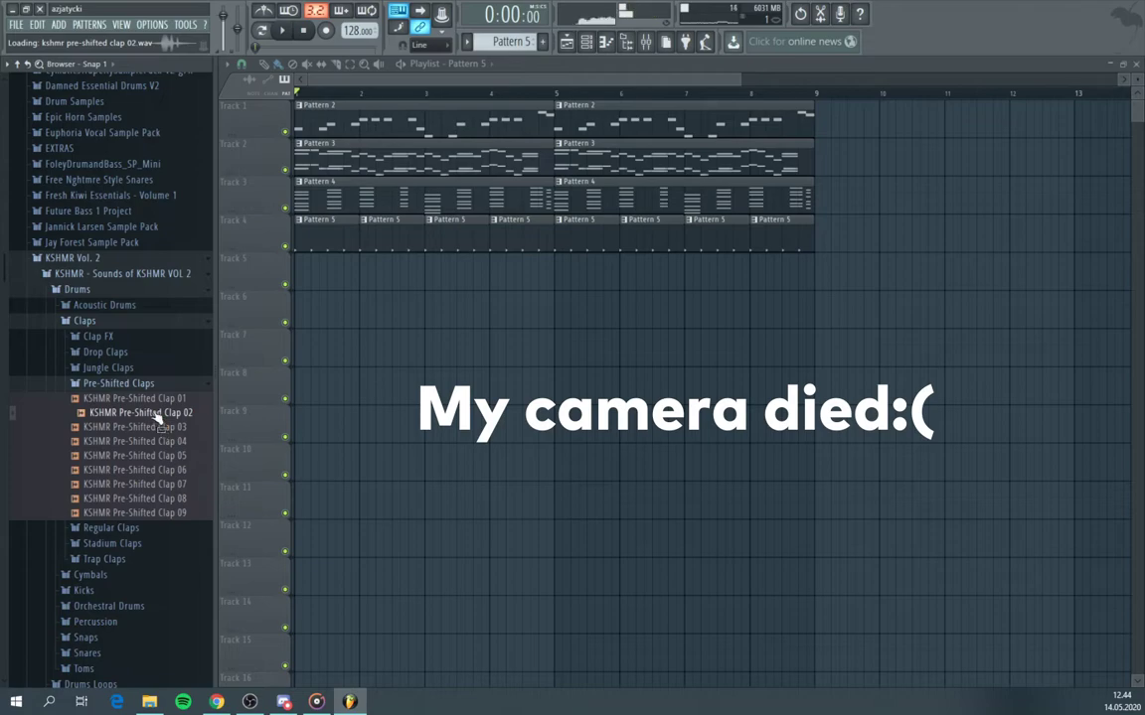
pyautogui.moveTo(309, 340); pyautogui.dragTo(309, 314)
pyautogui.scroll(4, 295, 335)
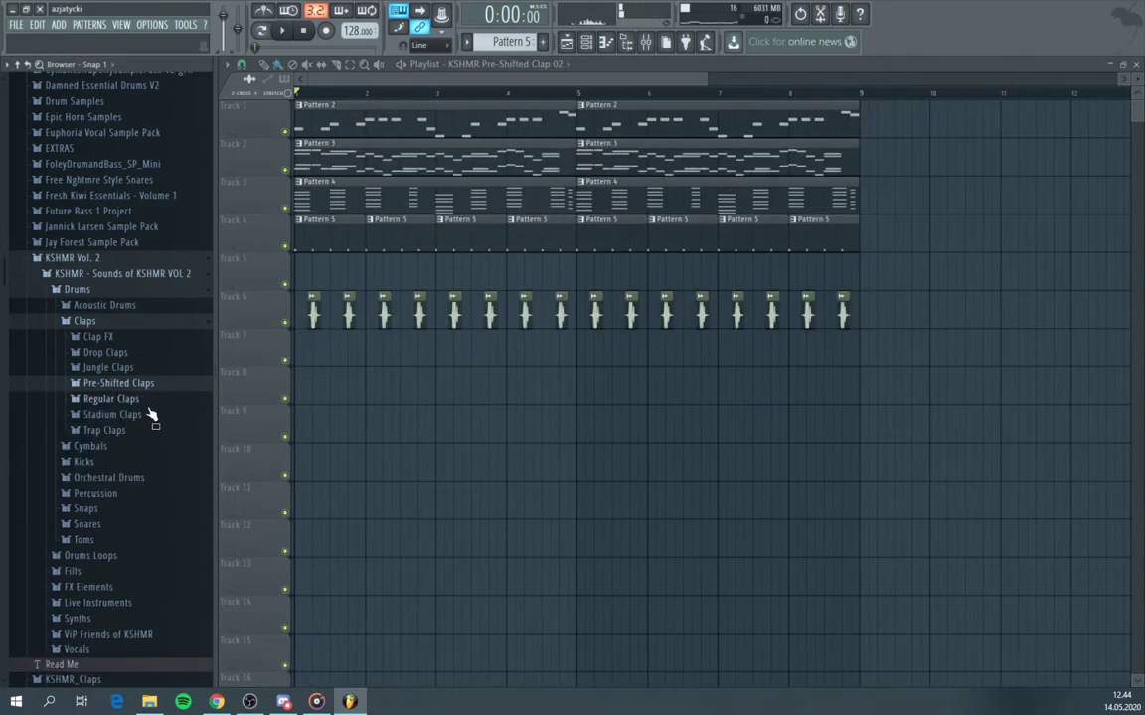
# Audition the KSHMR Regular Claps and add KSHMR Clap 24 - Tiny 03 to playlist Track 7 in bar 1
pyautogui.click(115, 398)
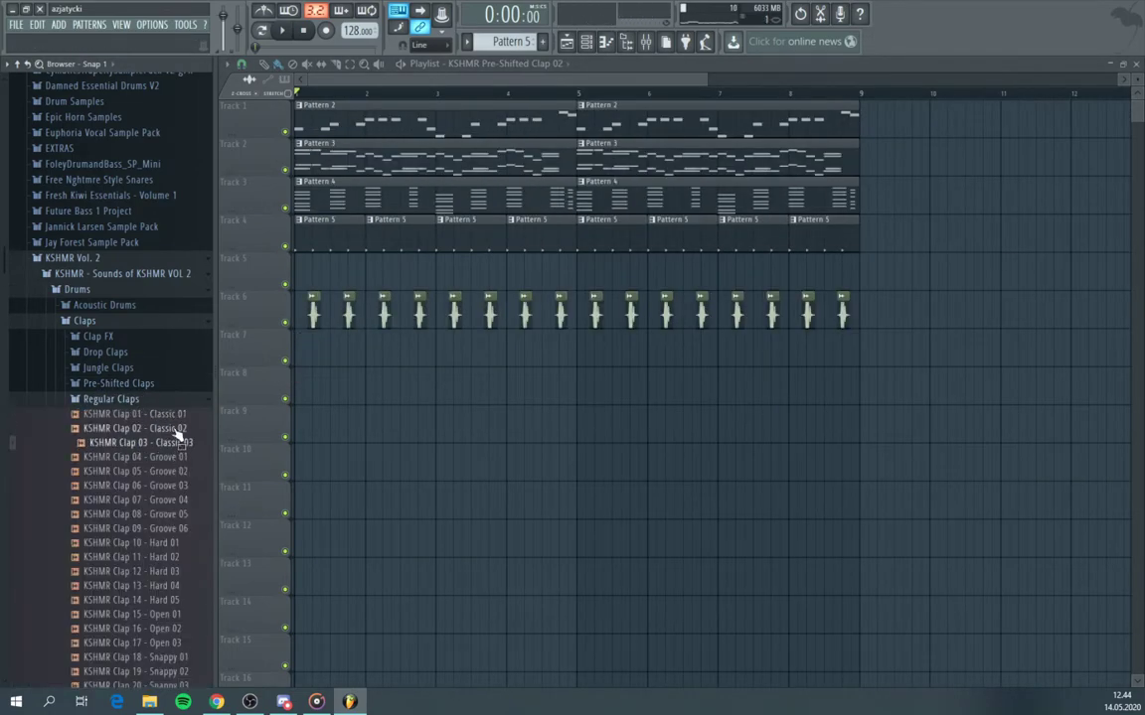
pyautogui.scroll(-4, 177, 437)
pyautogui.click(177, 574)
pyautogui.click(171, 558)
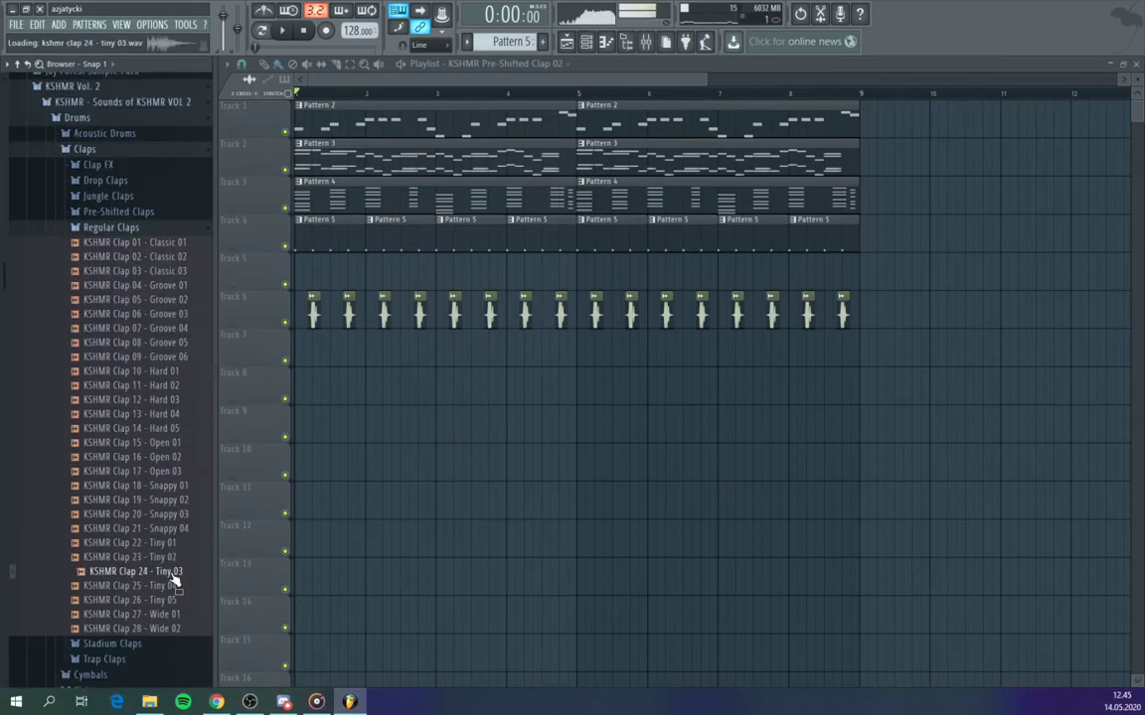
pyautogui.moveTo(344, 425); pyautogui.dragTo(316, 358)
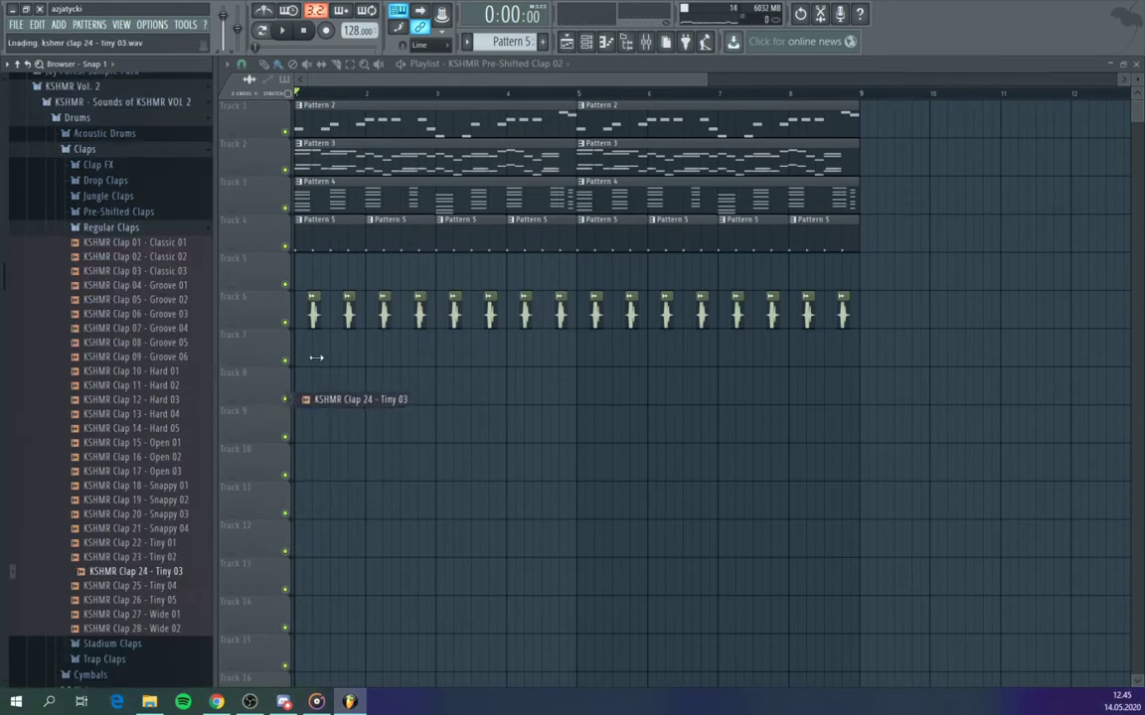
# Audition KSHMR Clap 24 - Tiny 03 with its channel settings and place it on Track 7 under every Track 6 clap across eight bars
pyautogui.scroll(4, 318, 358)
pyautogui.press('space')
pyautogui.doubleClick(335, 361)
pyautogui.press('space')
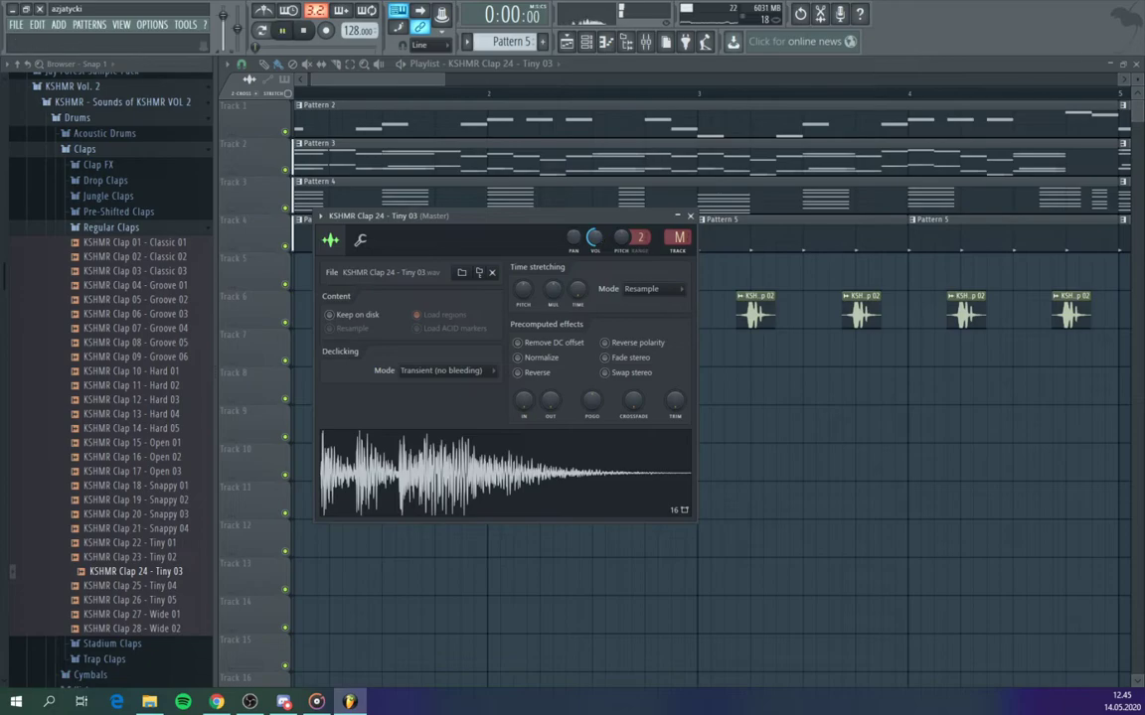
pyautogui.press('space')
pyautogui.click(690, 216)
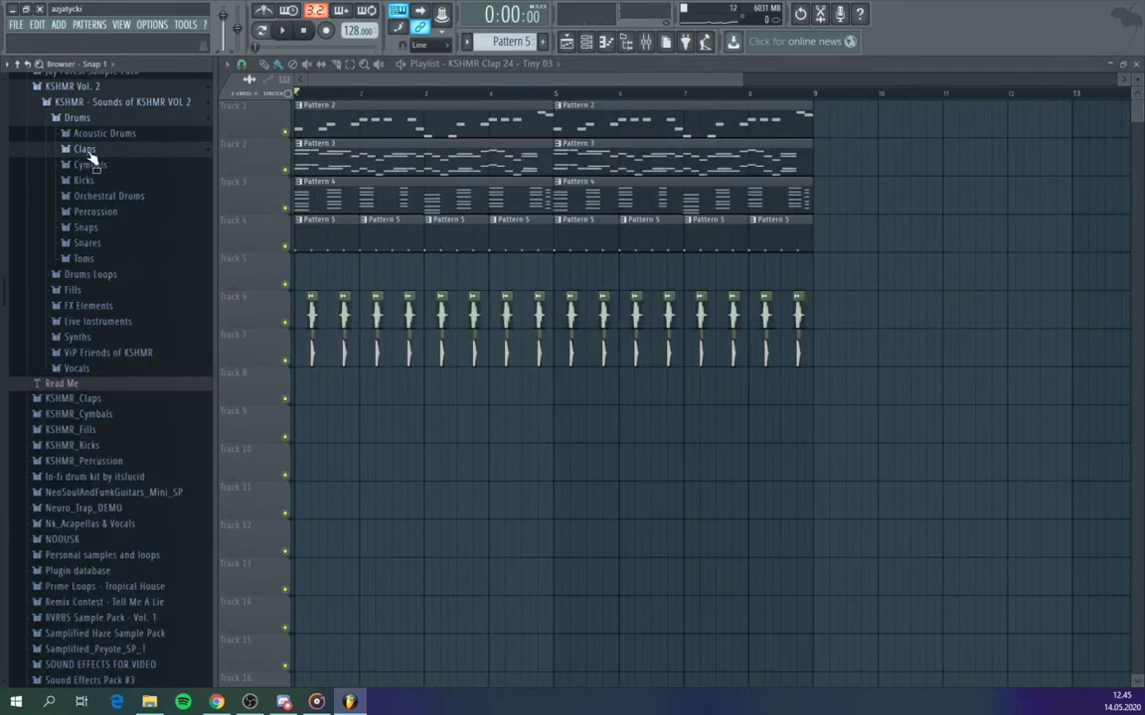
# Find KSHMR Rides 02 in the KSHMR Cymbals, trim it in Edison and add it as a new channel in Pattern 6
pyautogui.click(89, 165)
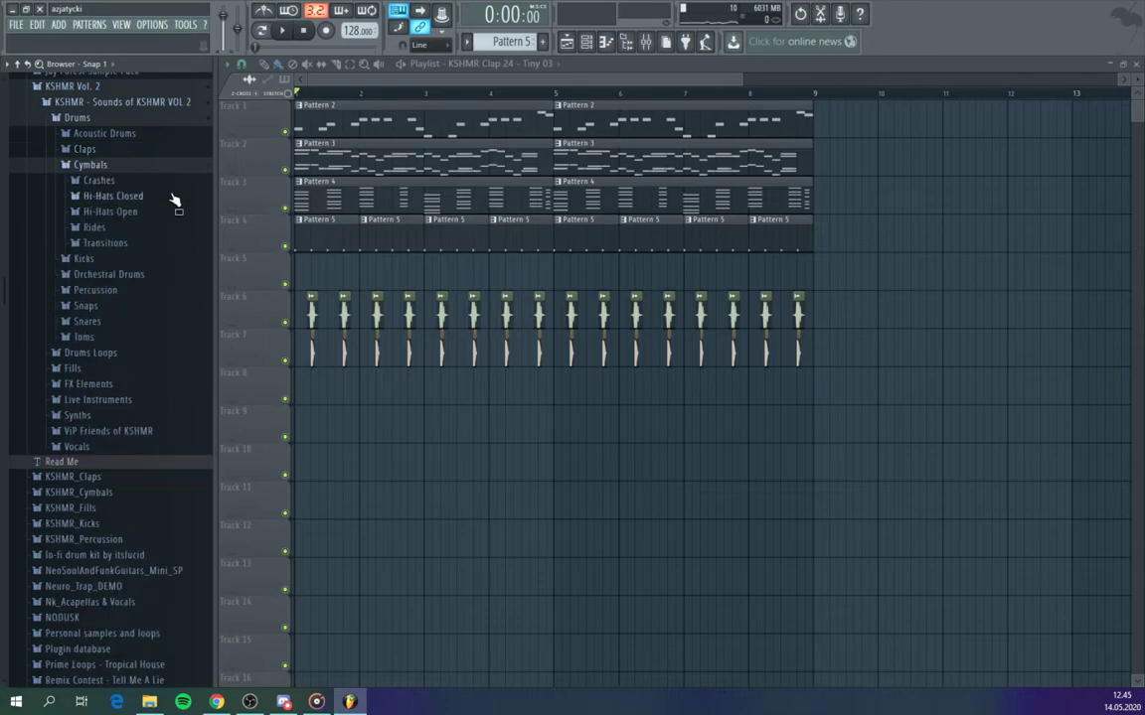
pyautogui.click(139, 227)
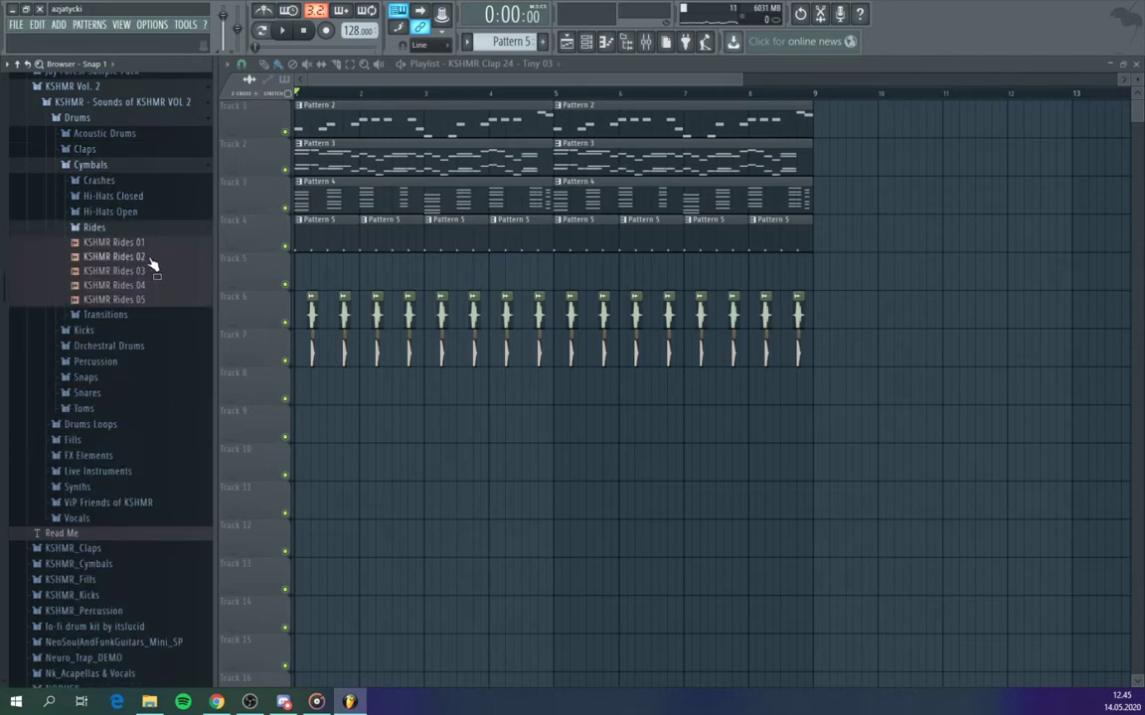
pyautogui.click(593, 43)
pyautogui.scroll(-1, 520, 40)
pyautogui.click(589, 527)
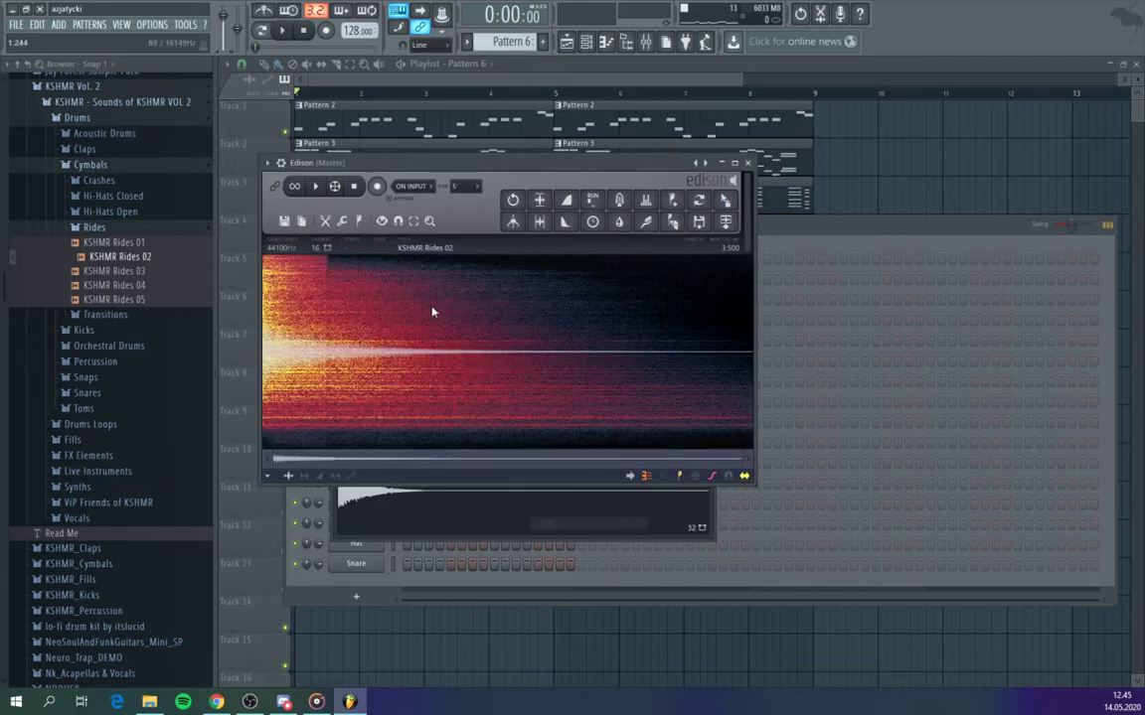
pyautogui.moveTo(723, 214); pyautogui.dragTo(517, 507)
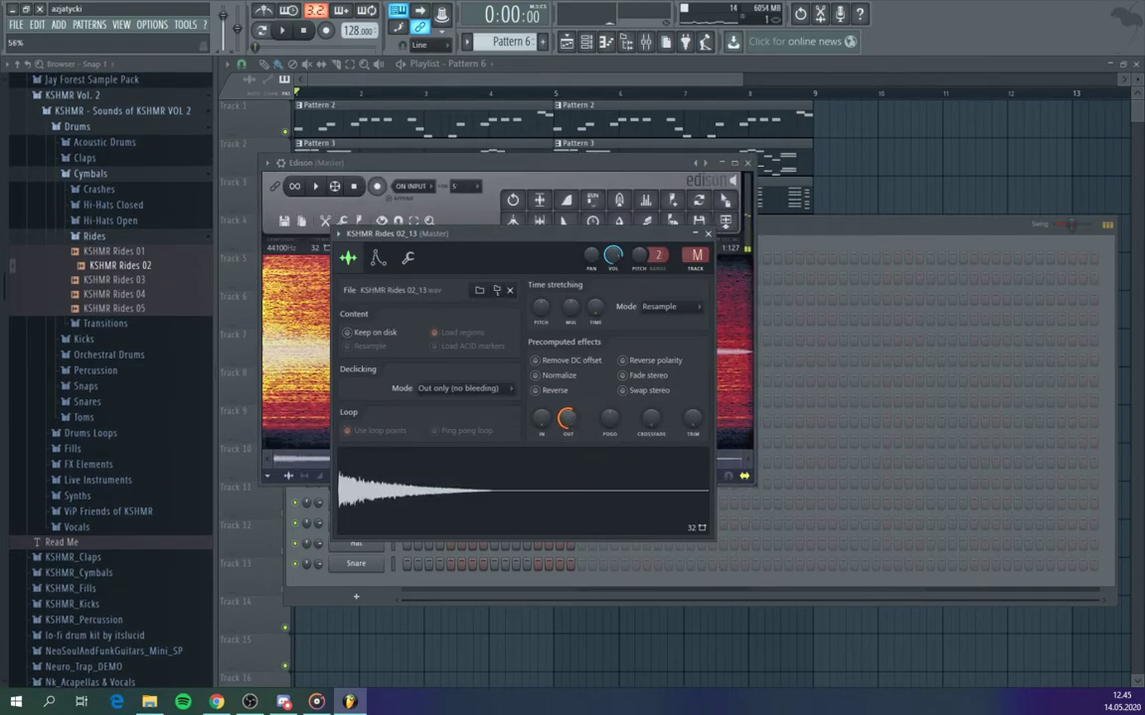
# Audition the ride on every beat of Pattern 6 while adjusting its sample fade-out
pyautogui.click(708, 233)
pyautogui.press('space')
pyautogui.click(366, 320)
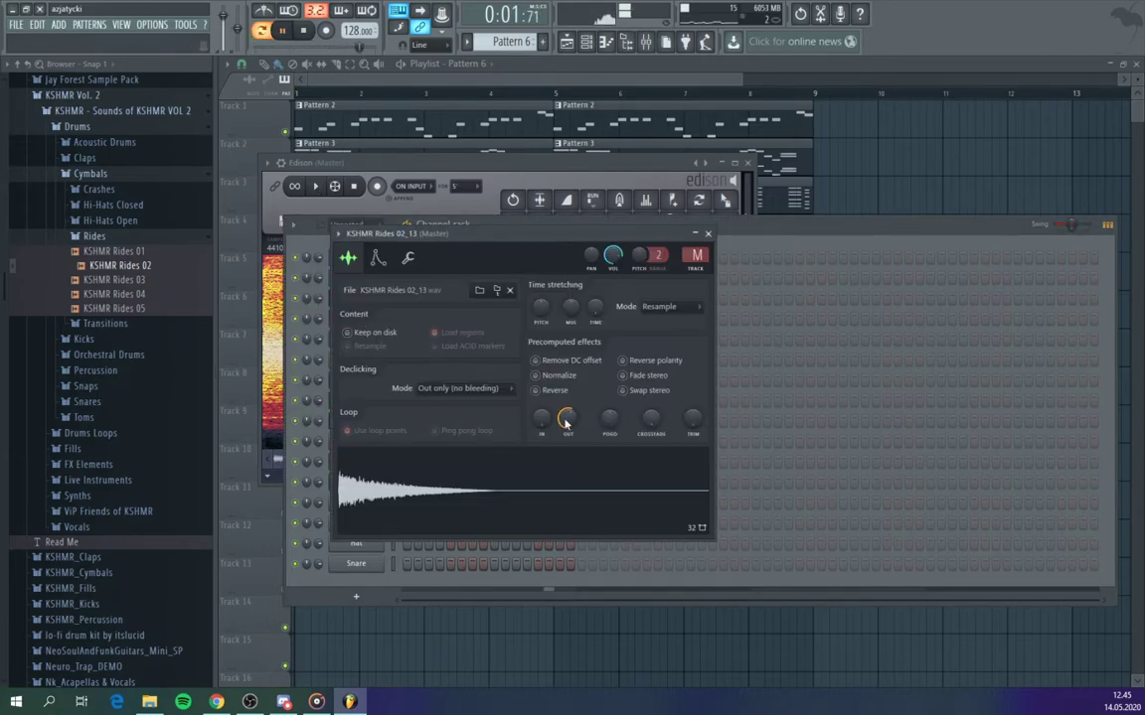
pyautogui.press('space')
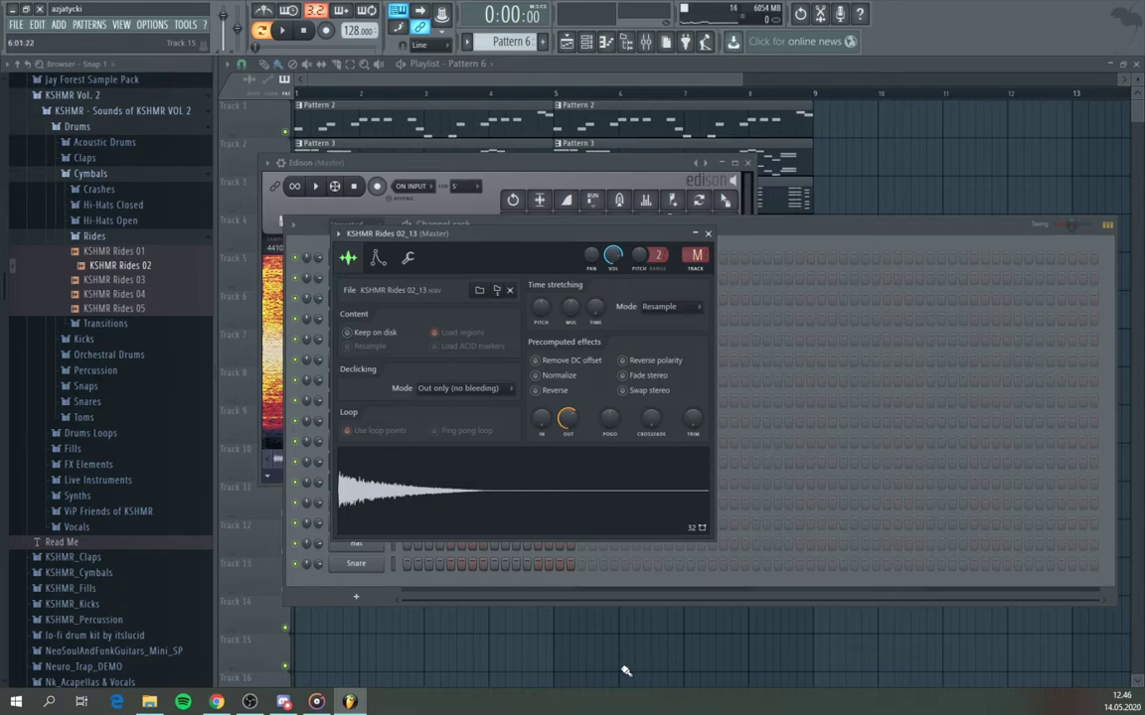
# Enable the ride's volume envelope with a long hold and zero attack, decay, sustain and release
pyautogui.click(379, 261)
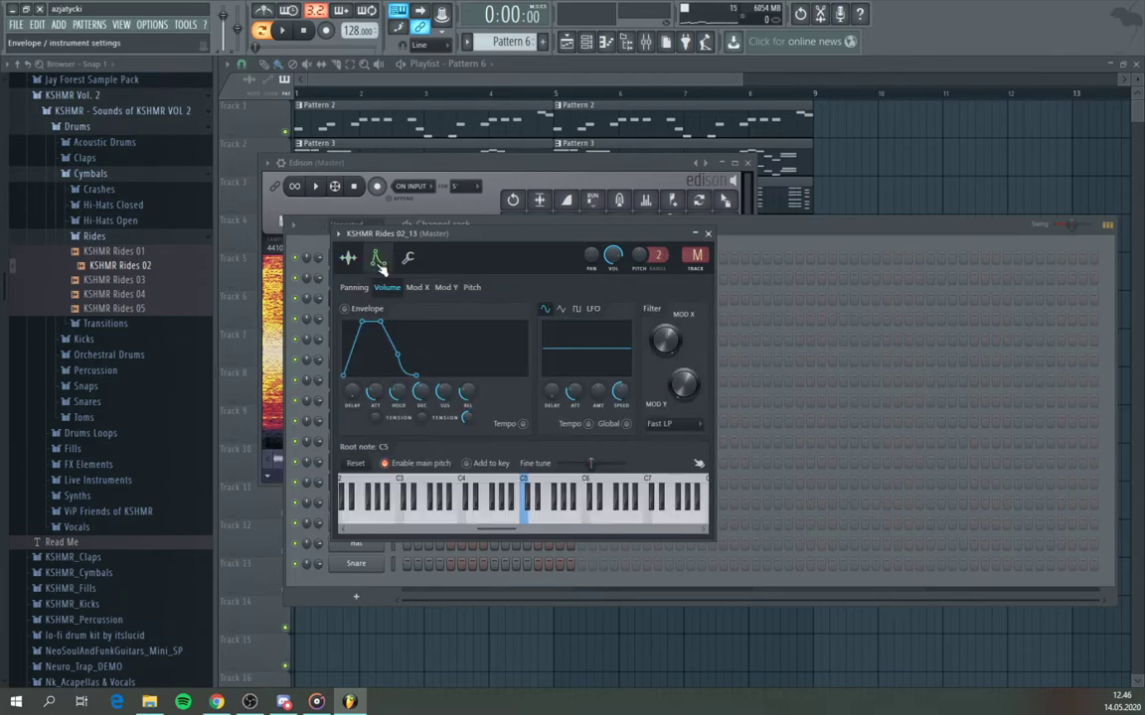
pyautogui.moveTo(399, 404); pyautogui.dragTo(434, 437)
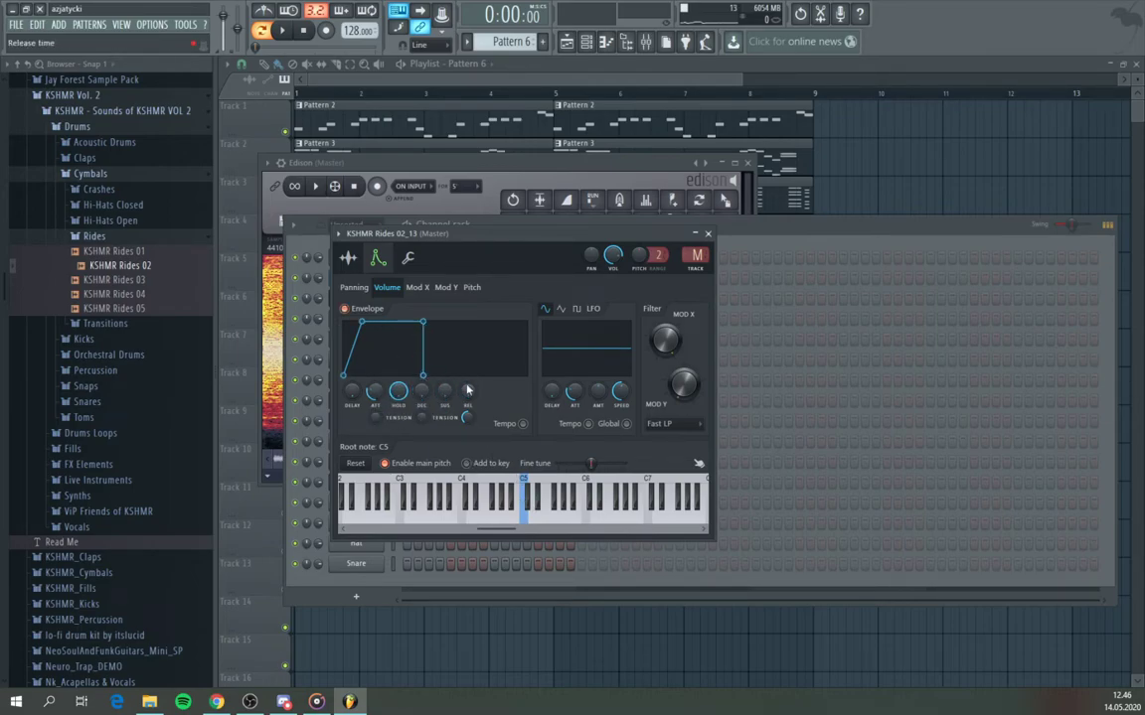
pyautogui.moveTo(375, 390); pyautogui.dragTo(374, 417)
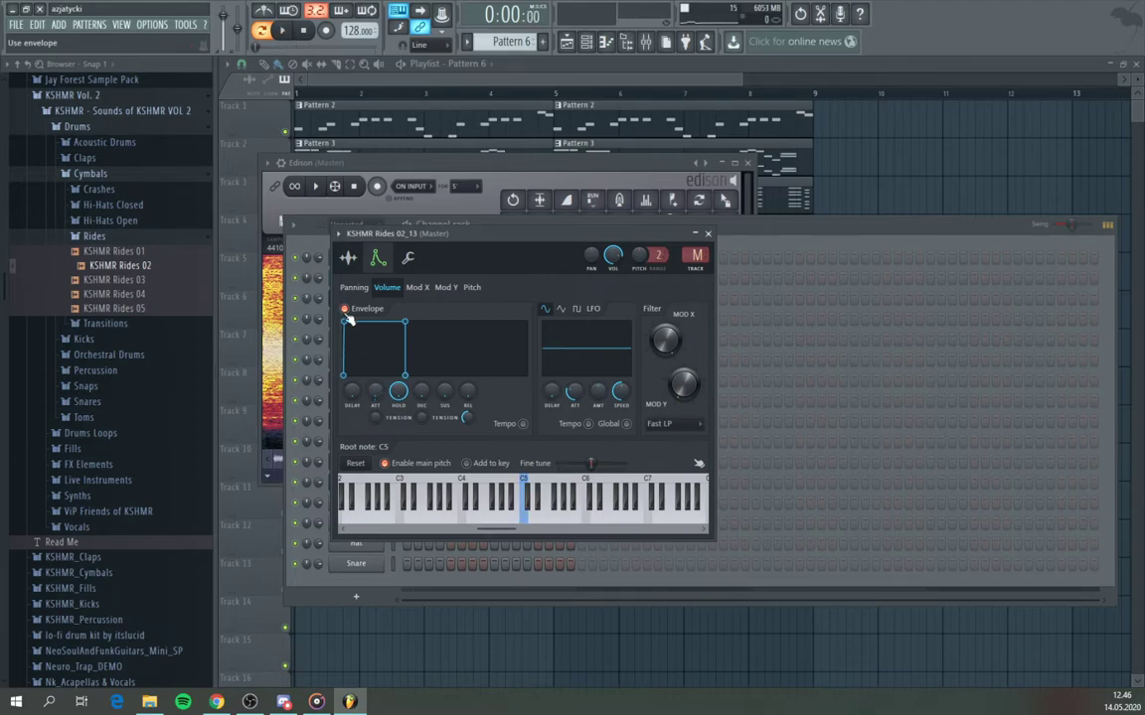
# Compare the ride with its volume envelope off and on during playback
pyautogui.moveTo(418, 233); pyautogui.dragTo(634, 234)
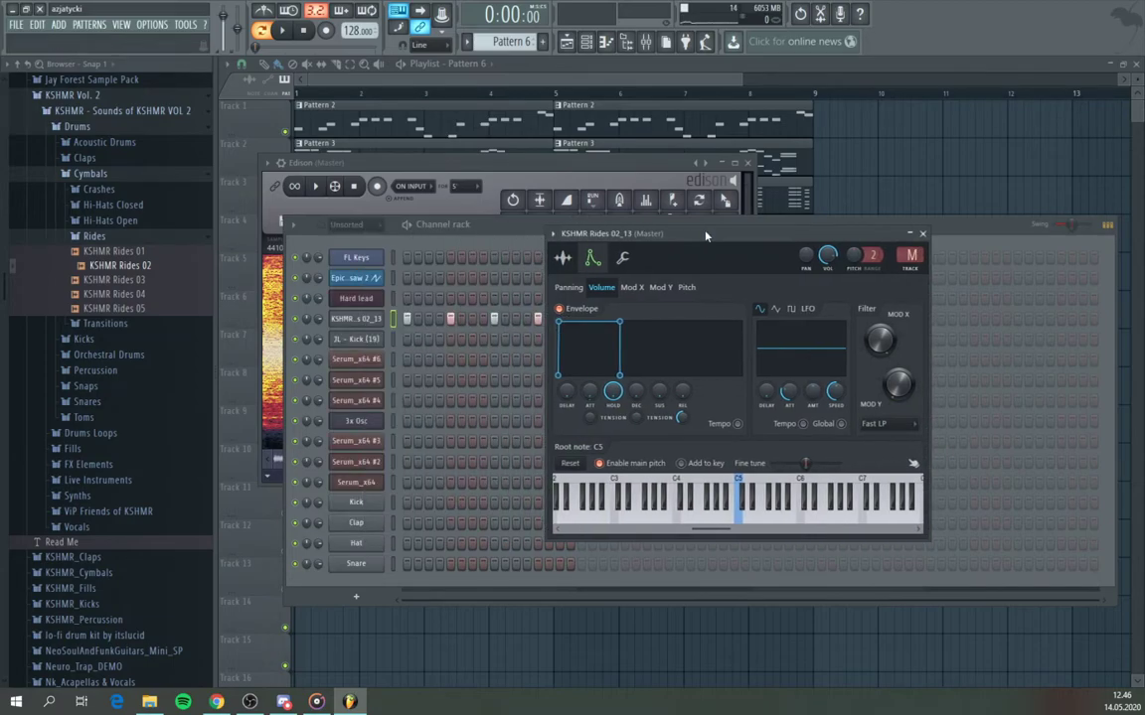
pyautogui.click(561, 311)
pyautogui.press('space')
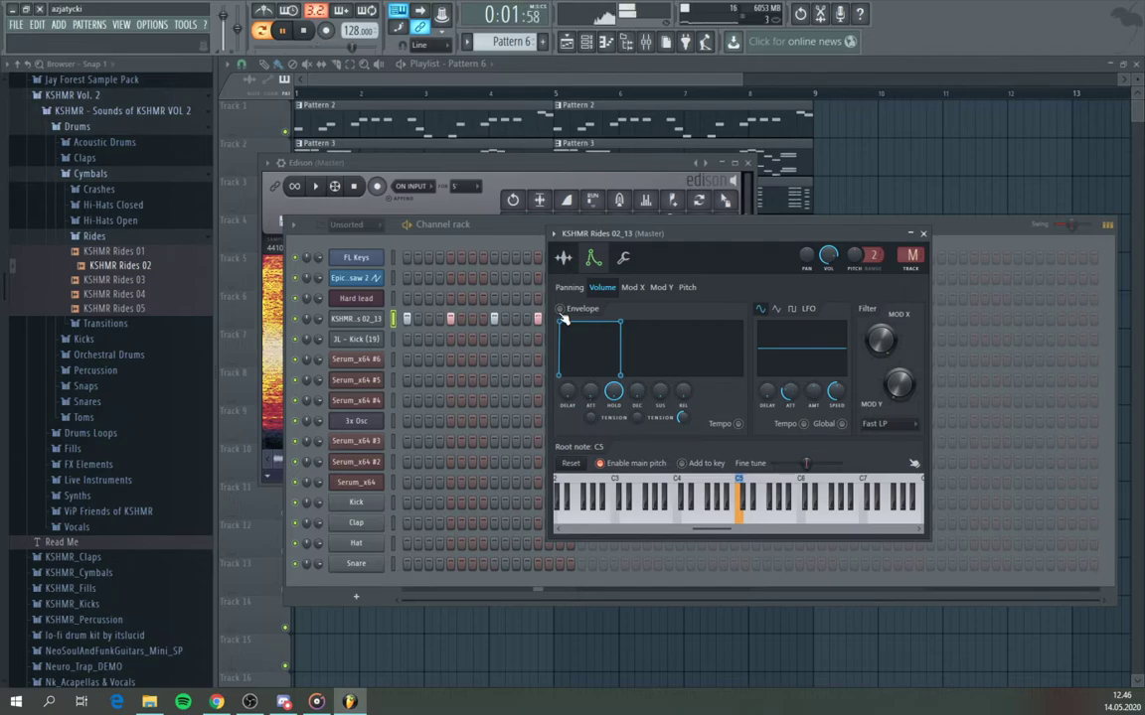
pyautogui.click(559, 309)
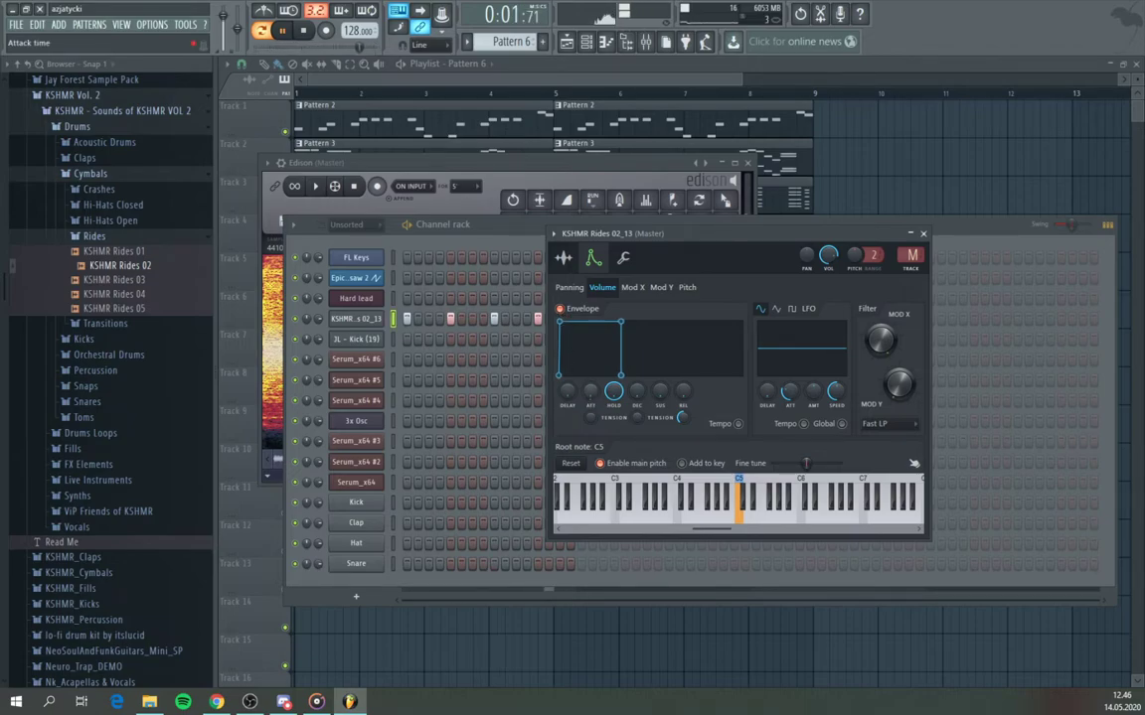
pyautogui.press('space')
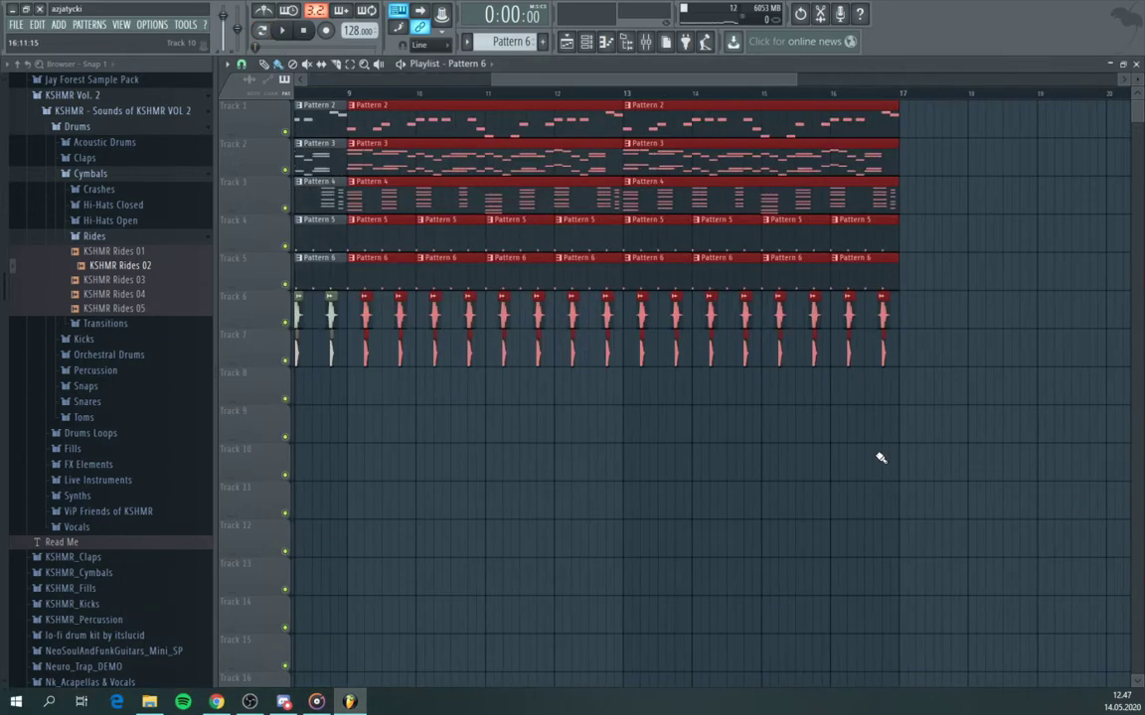
# Load KSHMR Clap 03 - Classic 03 as a new channel in Pattern 7 and lower its volume envelope's attack
pyautogui.click(93, 235)
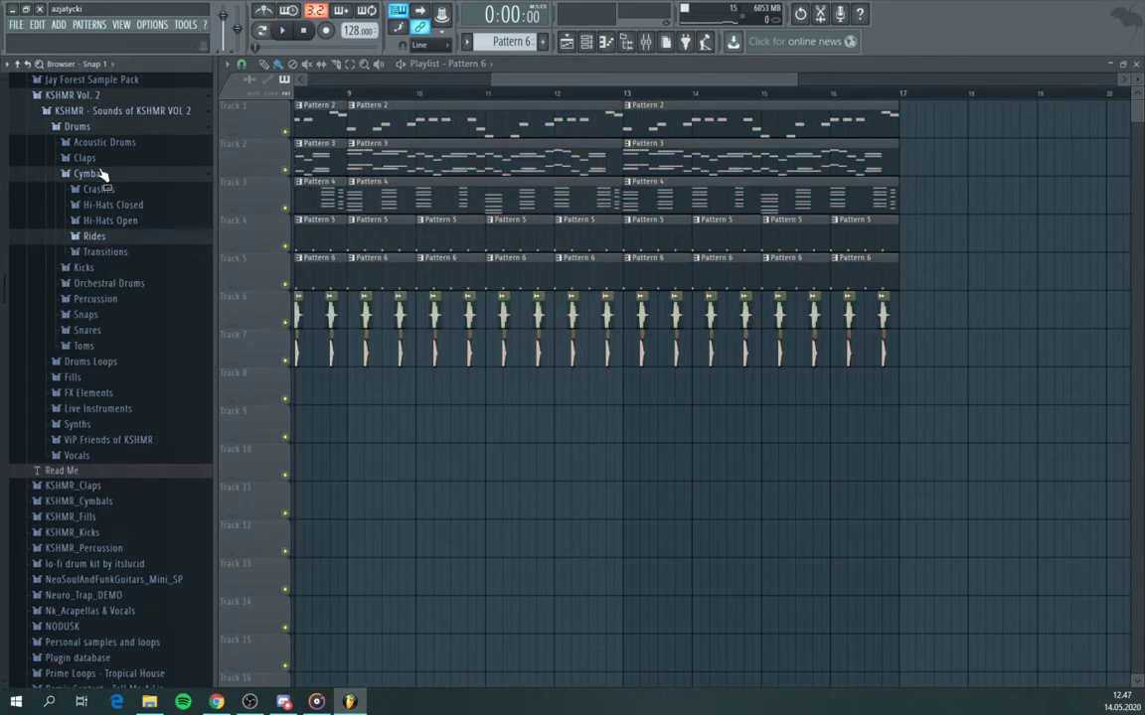
pyautogui.click(89, 173)
pyautogui.click(84, 157)
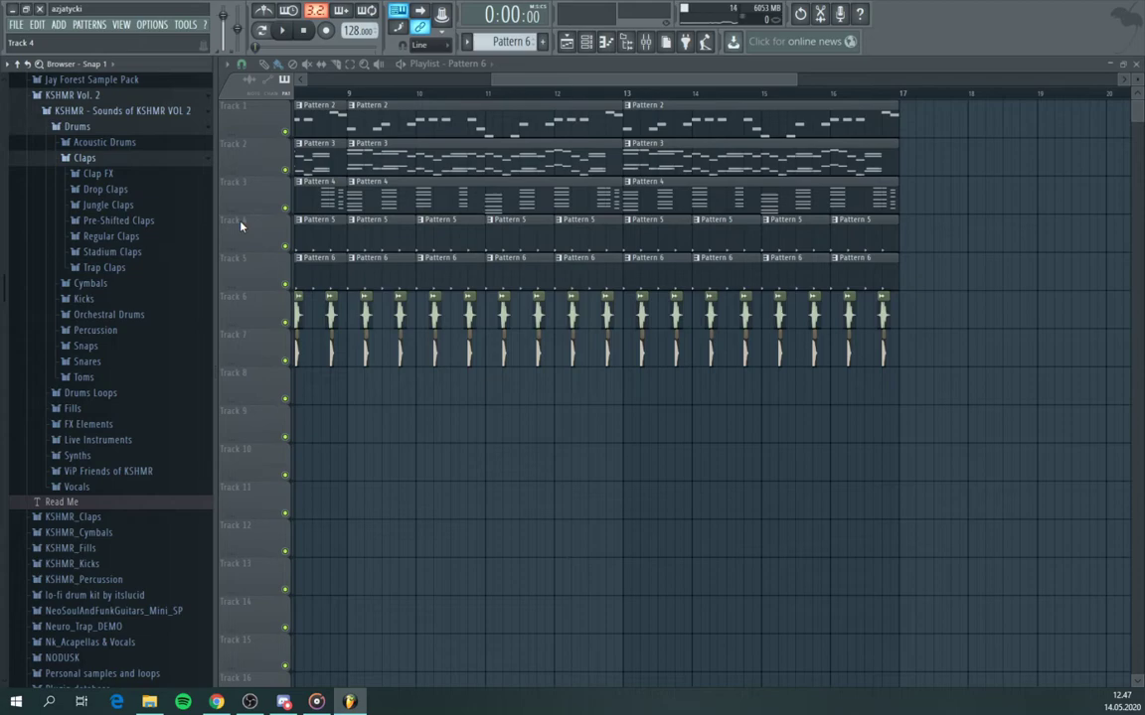
pyautogui.click(177, 239)
pyautogui.click(171, 397)
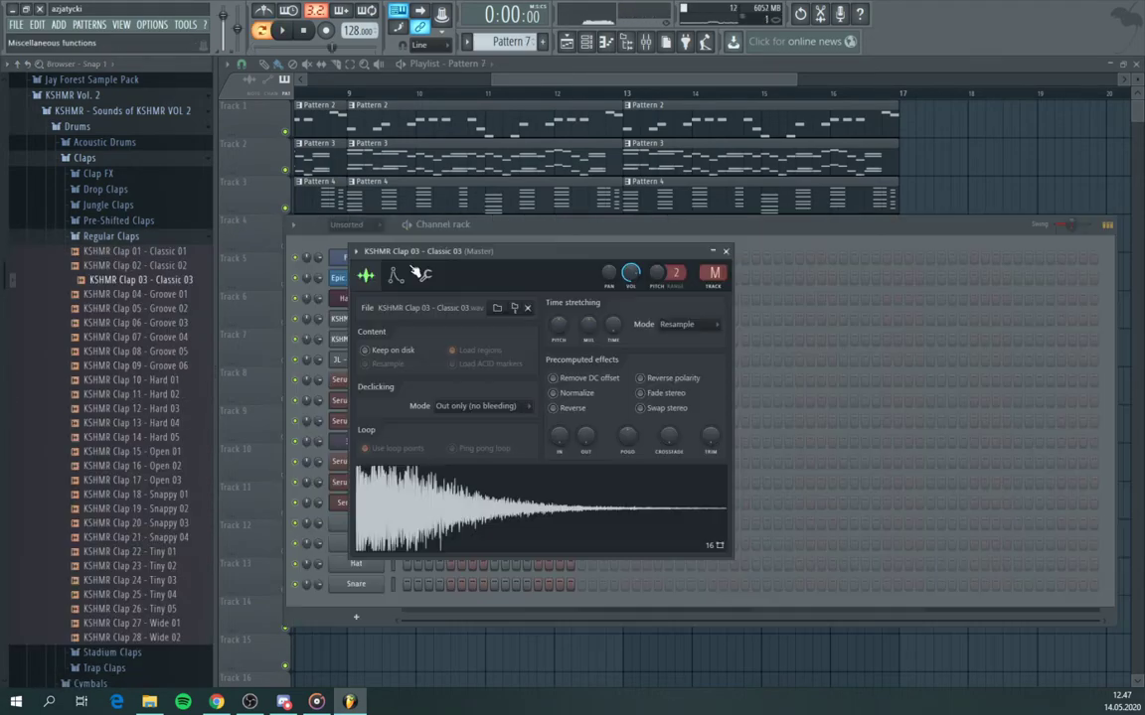
pyautogui.click(395, 278)
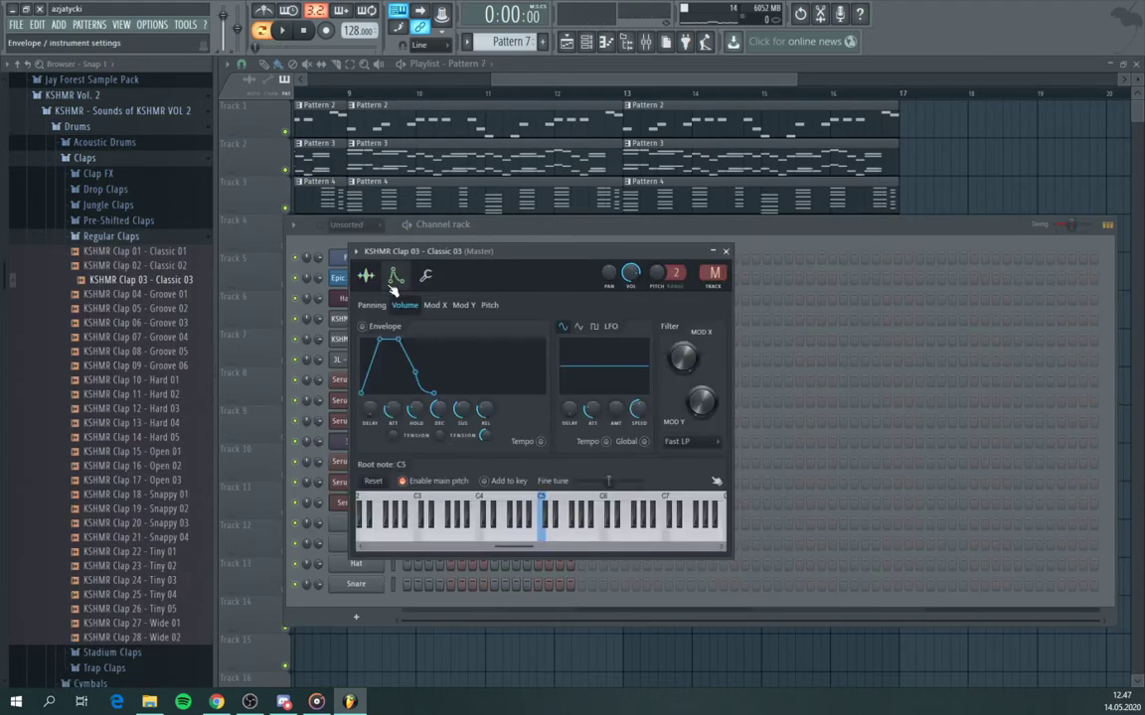
pyautogui.moveTo(394, 410); pyautogui.dragTo(394, 445)
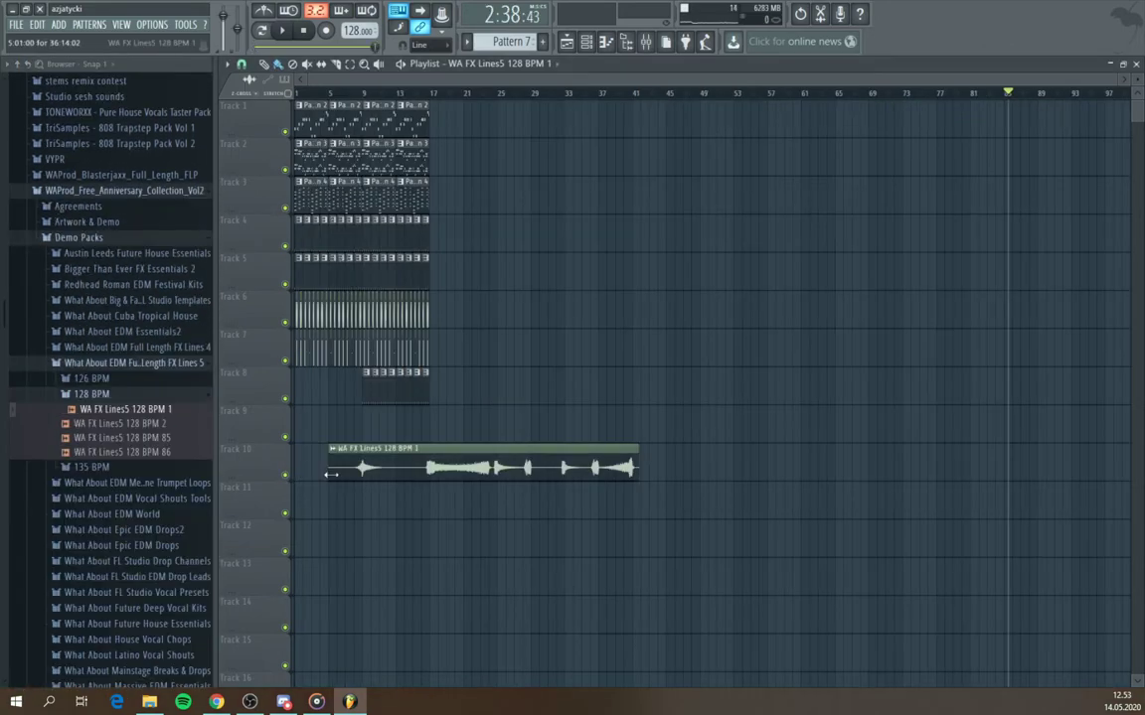
# Trim the start of the WA FX Lines5 128 BPM 1 clip on Track 10 to just before the impact in bar 24
pyautogui.moveTo(424, 488); pyautogui.dragTo(491, 488)
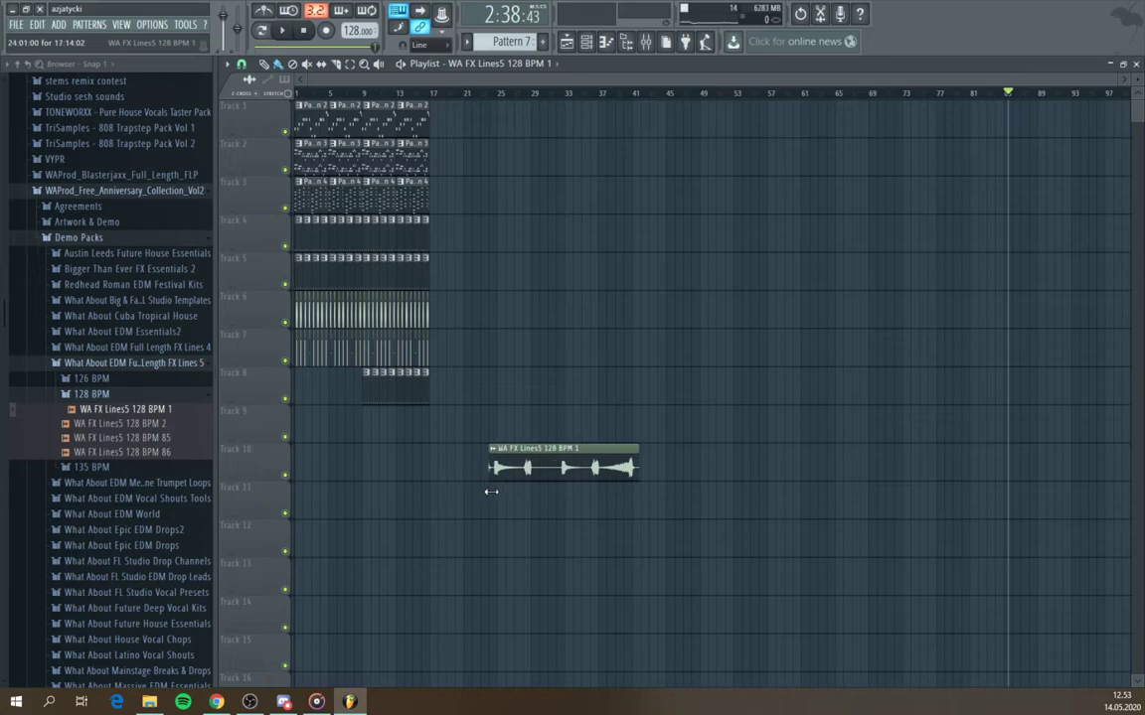
pyautogui.scroll(5, 865, 487)
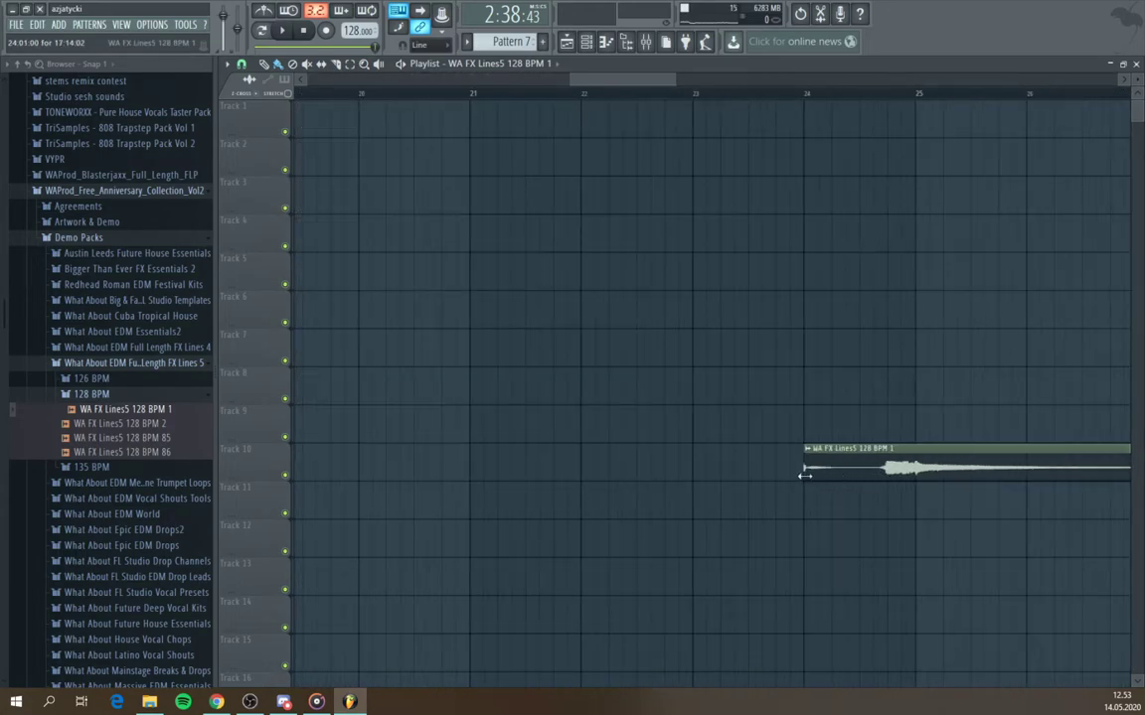
pyautogui.moveTo(805, 476); pyautogui.dragTo(845, 476)
# Audition the trimmed FX line and move it back to the start of the arrangement on Track 10
pyautogui.press('space')
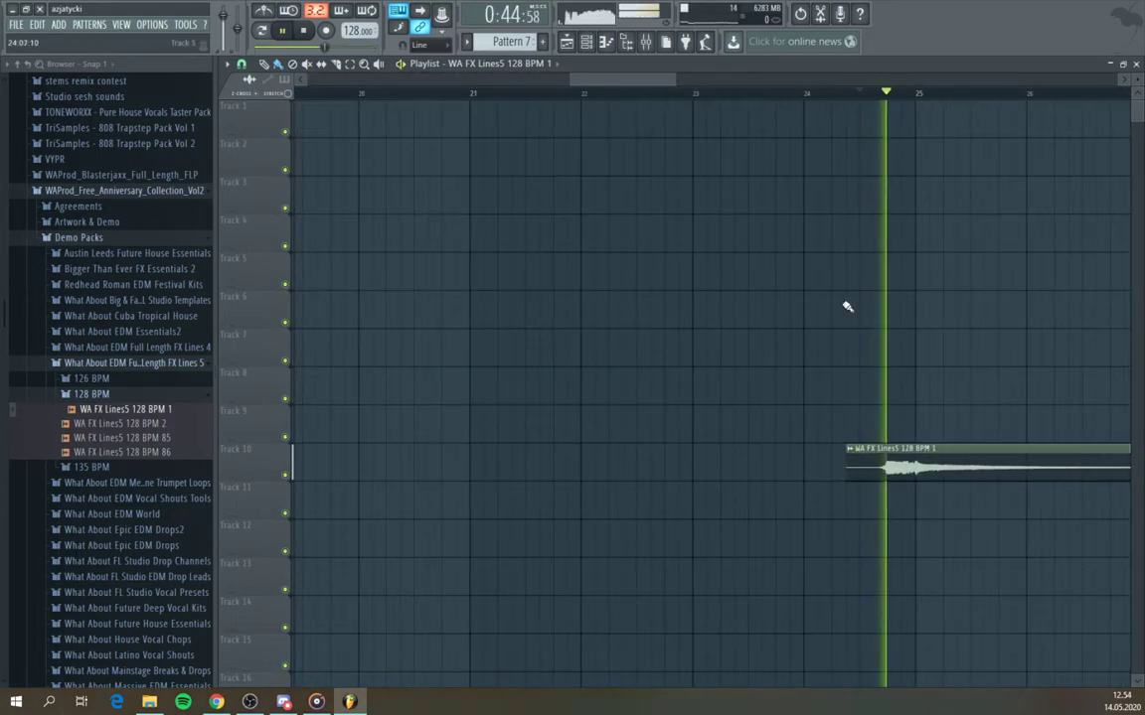
pyautogui.scroll(-4, 756, 504)
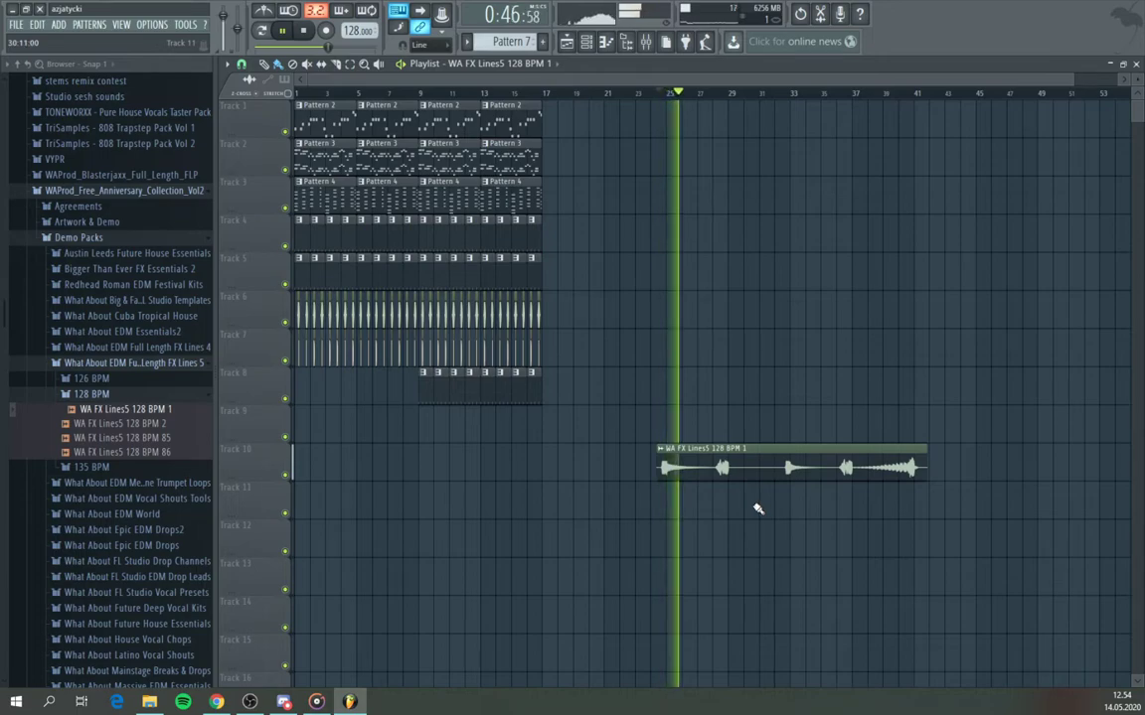
pyautogui.moveTo(659, 473)
pyautogui.mouseDown()
pyautogui.moveTo(537, 492)
pyautogui.moveTo(657, 492)
pyautogui.mouseUp()
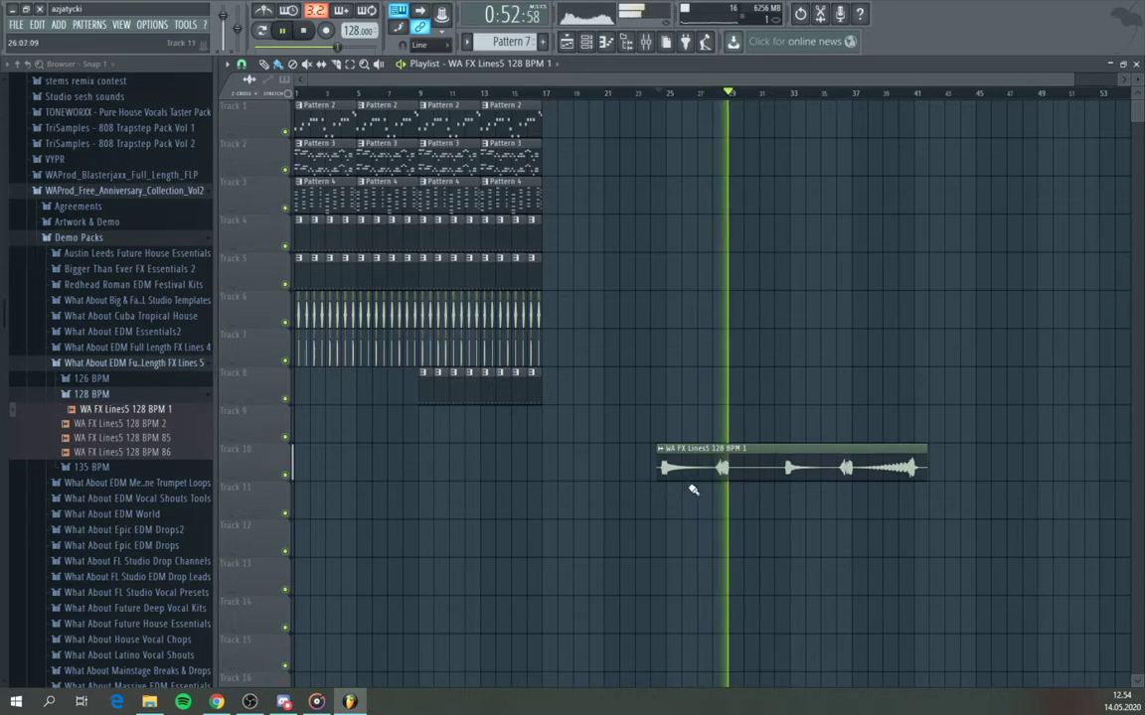
pyautogui.press('space')
pyautogui.moveTo(662, 468); pyautogui.dragTo(301, 468)
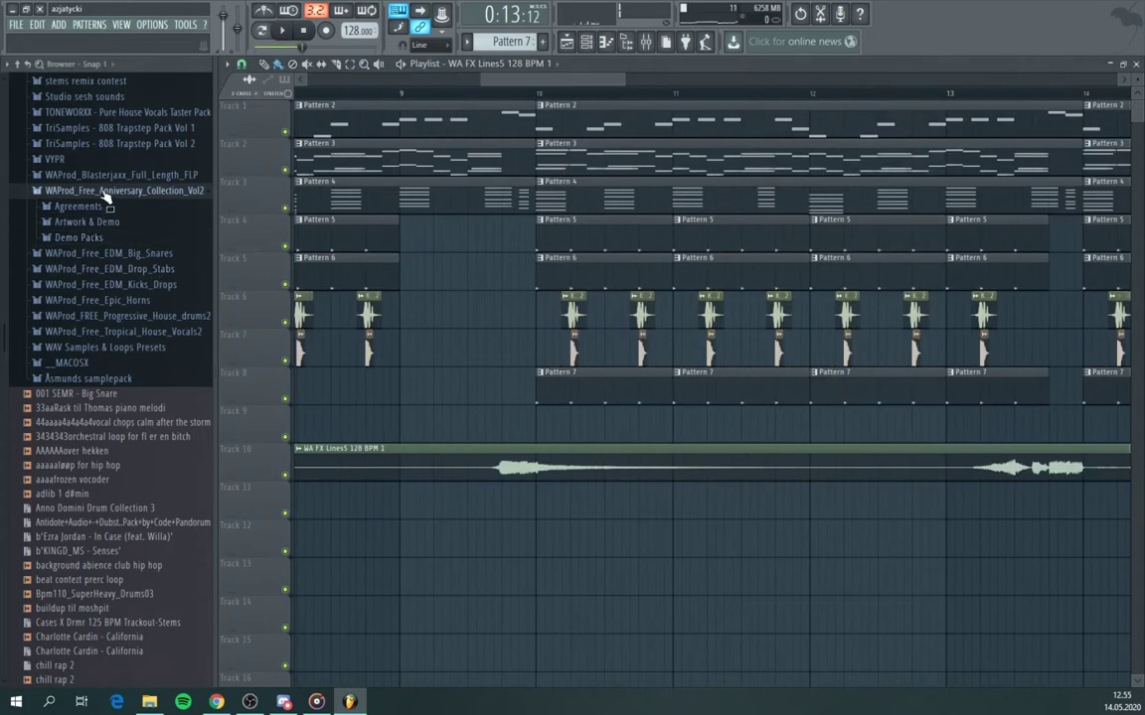
# Place KSHMR Vinyl Scratch 05 (128BPM) from the KSHMR Vol. 2 FX Elements on Track 9 in the bar 9 gap
pyautogui.click(106, 192)
pyautogui.scroll(8, 170, 370)
pyautogui.click(73, 181)
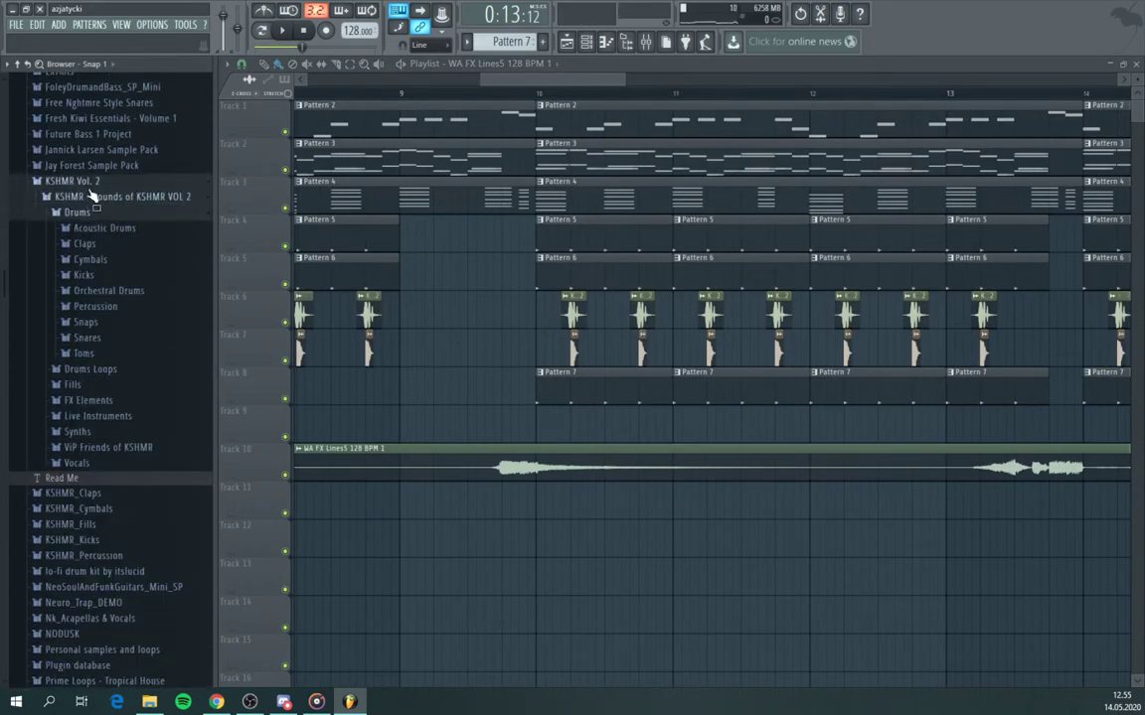
pyautogui.click(125, 398)
pyautogui.moveTo(184, 527); pyautogui.dragTo(437, 431)
# Shorten the Vinyl Scratch 05 clip to two beats and add a one-beat copy directly behind it on Track 9
pyautogui.scroll(2, 437, 431)
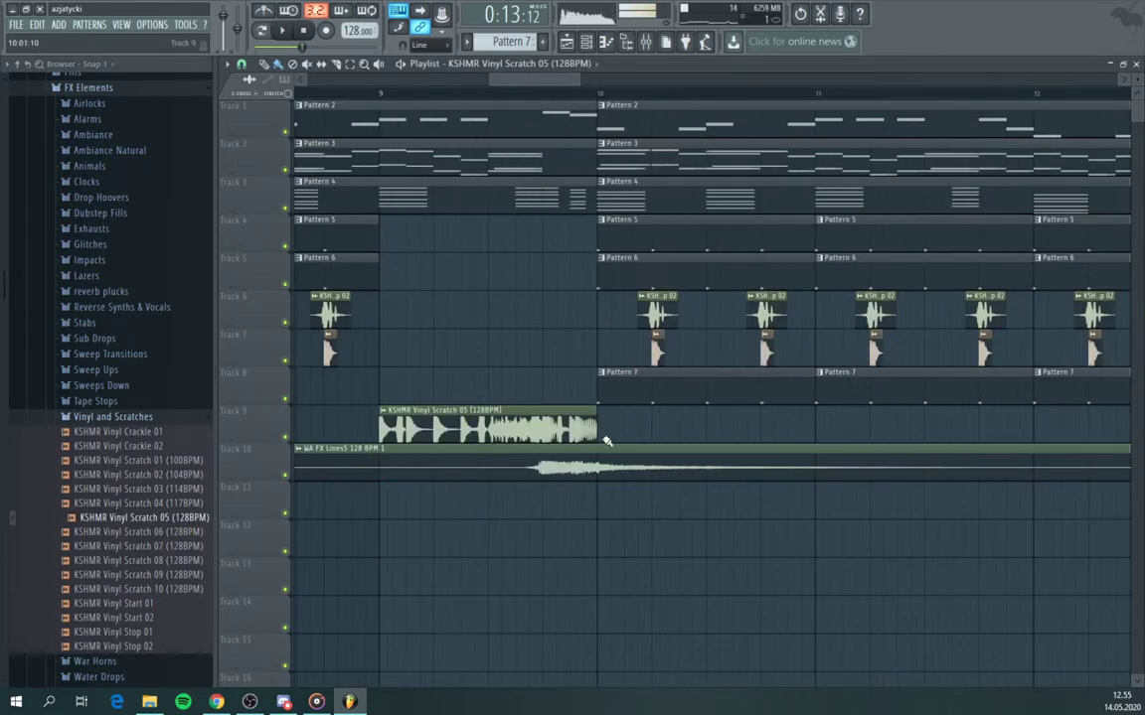
pyautogui.moveTo(595, 430); pyautogui.dragTo(489, 430)
pyautogui.click(512, 432)
pyautogui.moveTo(596, 430); pyautogui.dragTo(542, 431)
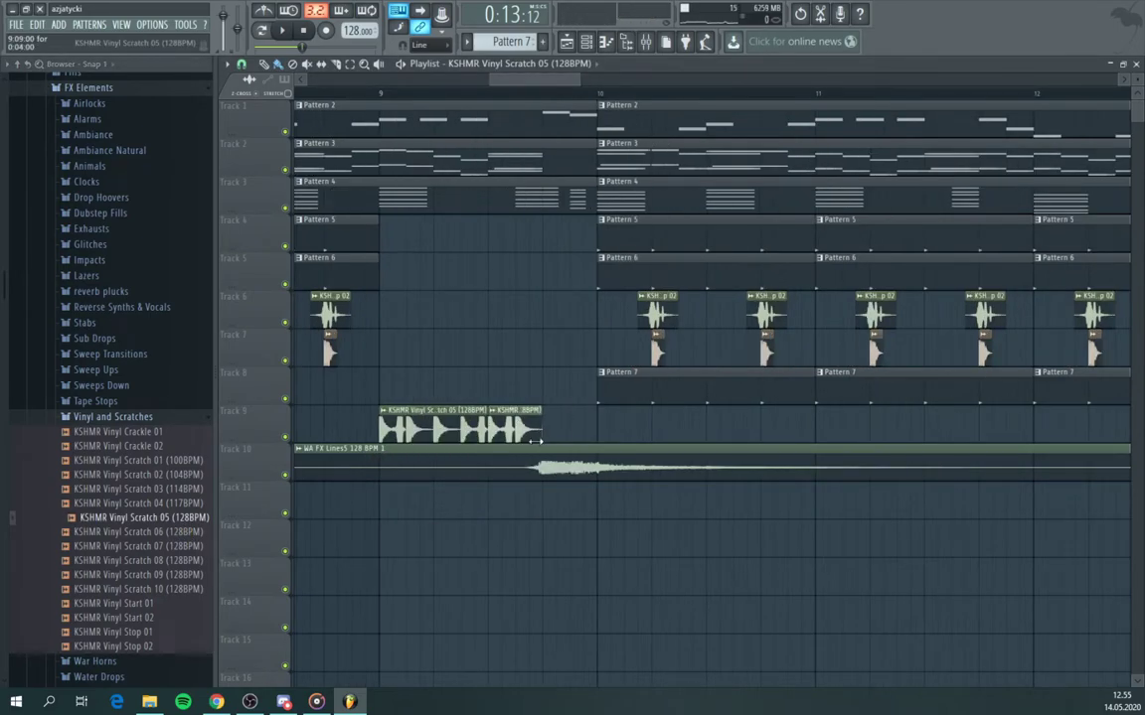
pyautogui.scroll(4, 541, 429)
pyautogui.scroll(-5, 541, 425)
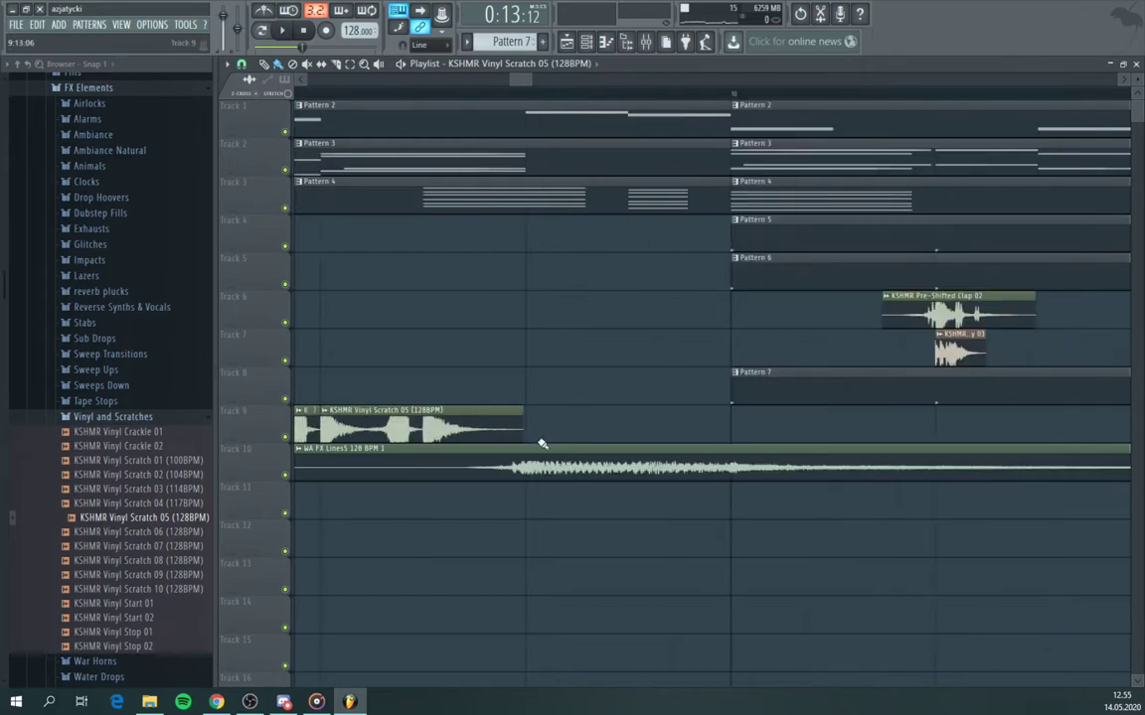
# Adjust the channel volume of KSHMR Vinyl Scratch 05 (128BPM)
pyautogui.doubleClick(475, 410)
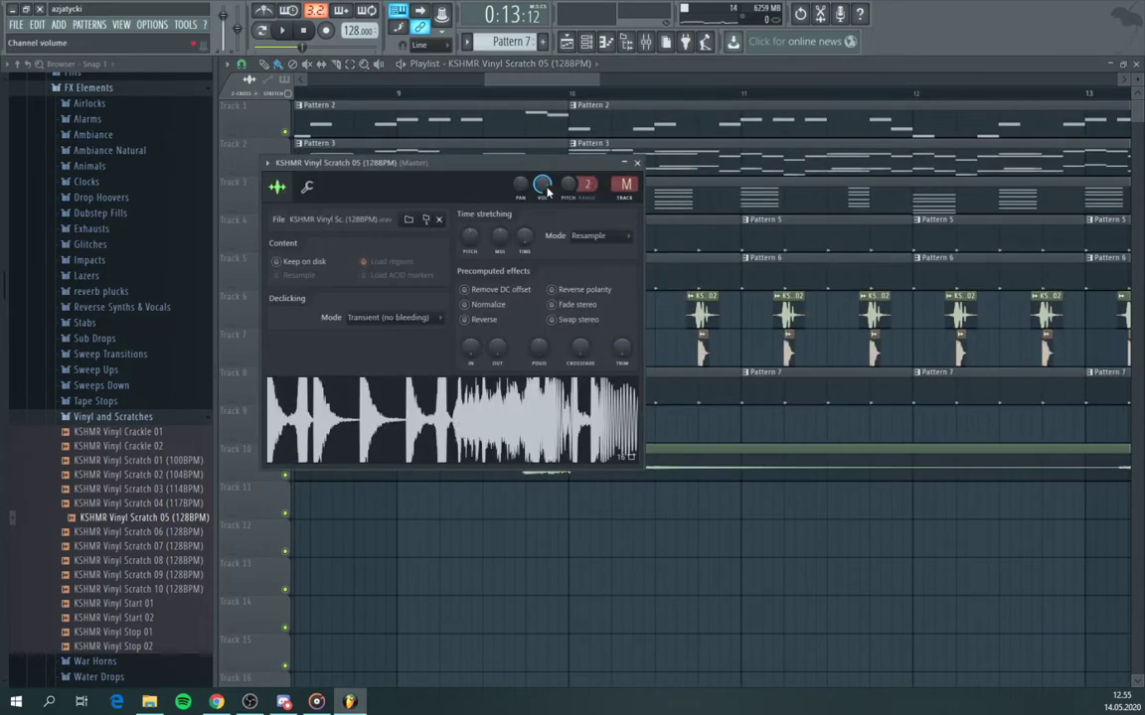
pyautogui.click(637, 163)
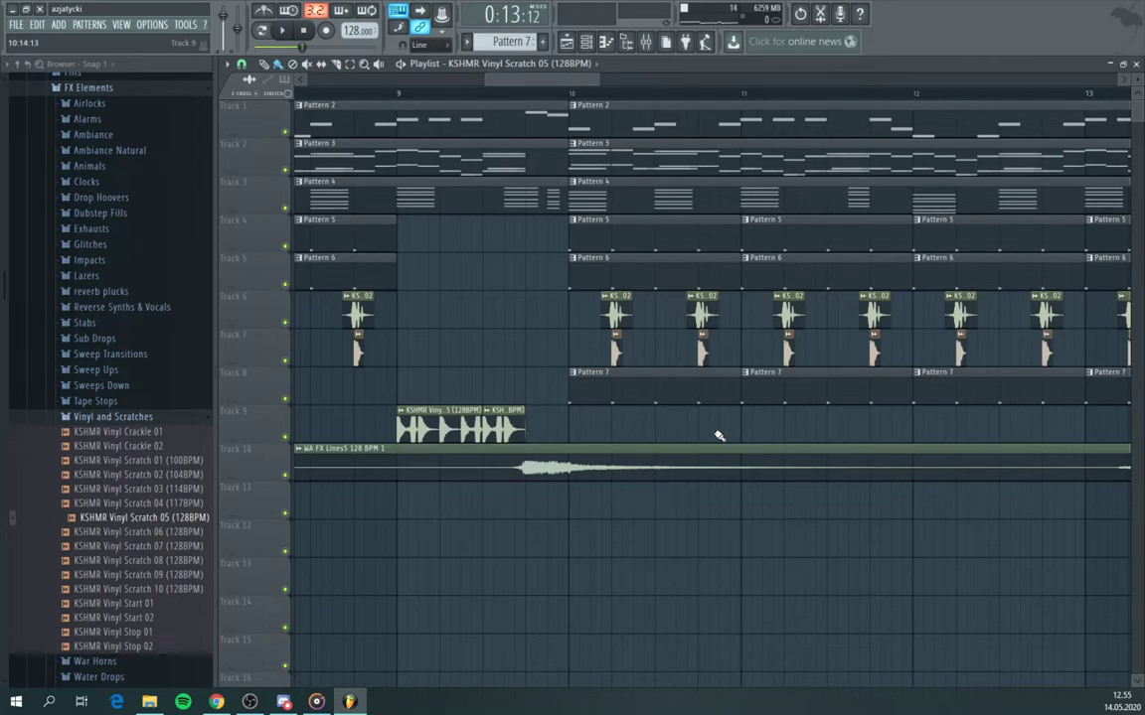
pyautogui.scroll(-4, 719, 435)
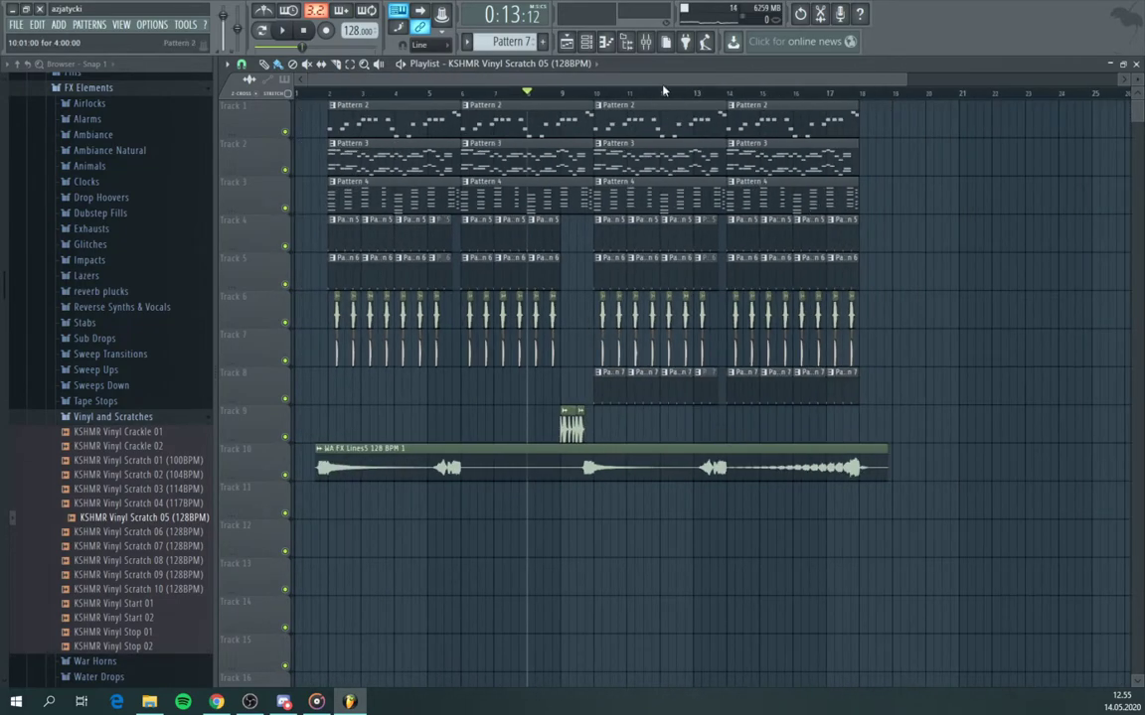
pyautogui.scroll(4, 685, 403)
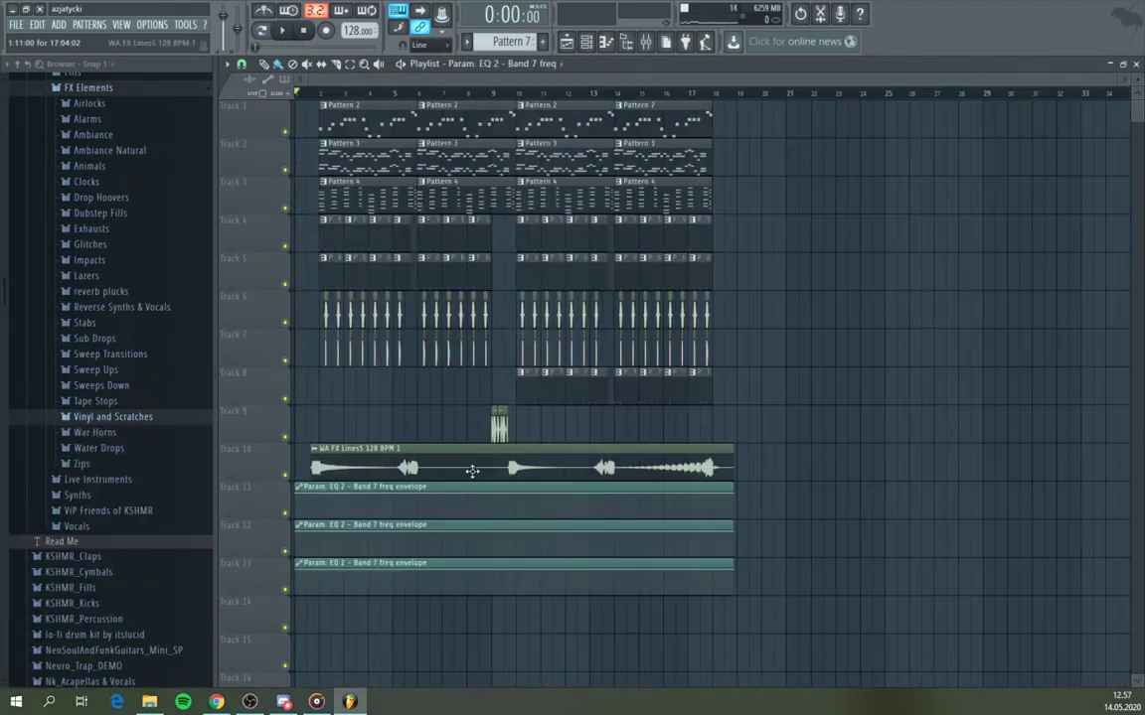
pyautogui.scroll(3, 527, 558)
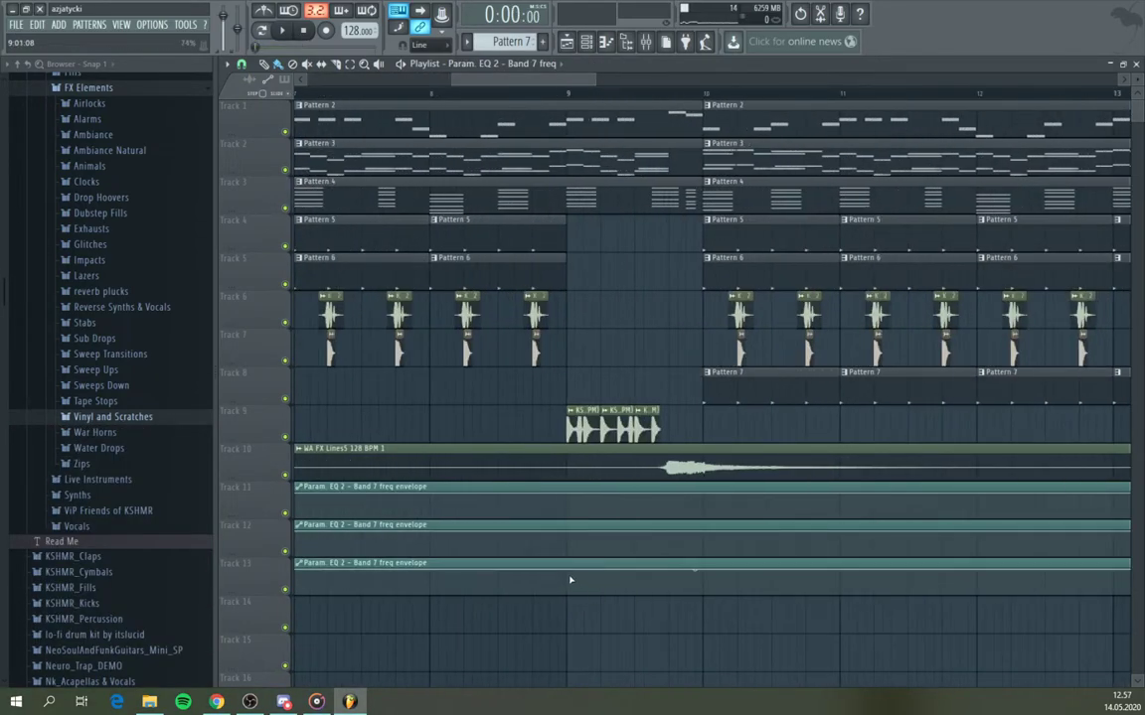
# Draw a dip in the Track 13 Band 7 freq envelope, falling from bar 9 to bar 10 and rising back shortly after it
pyautogui.scroll(-3, 556, 580)
pyautogui.scroll(4, 511, 276)
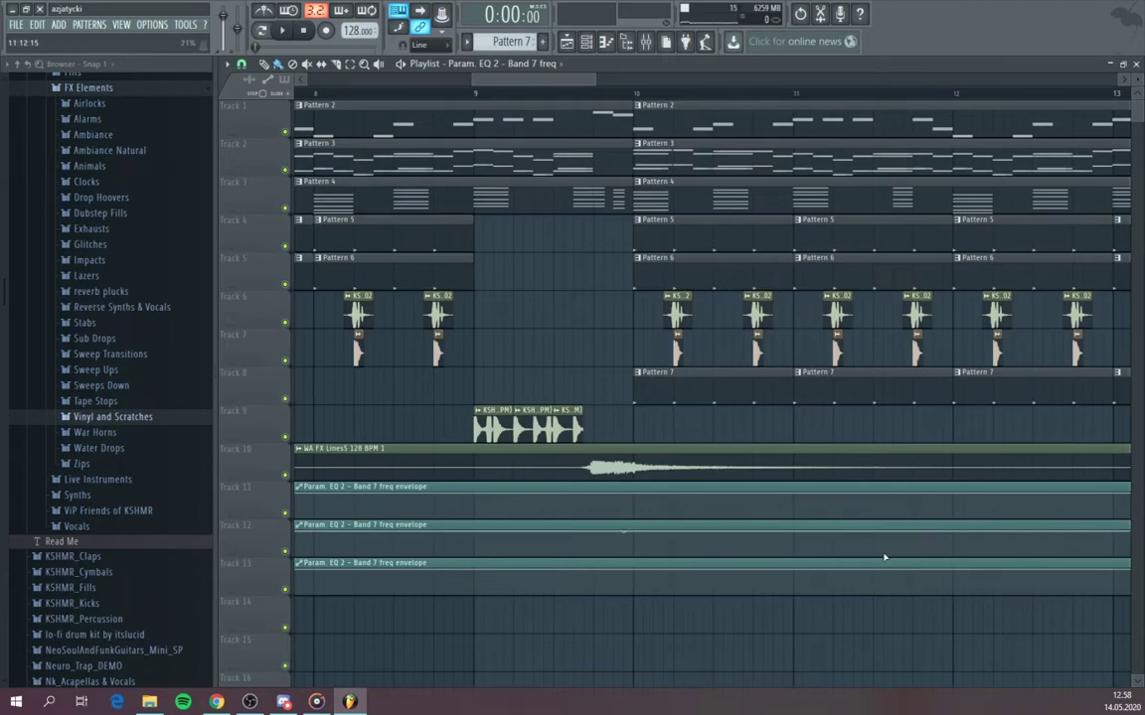
pyautogui.rightClick(475, 571)
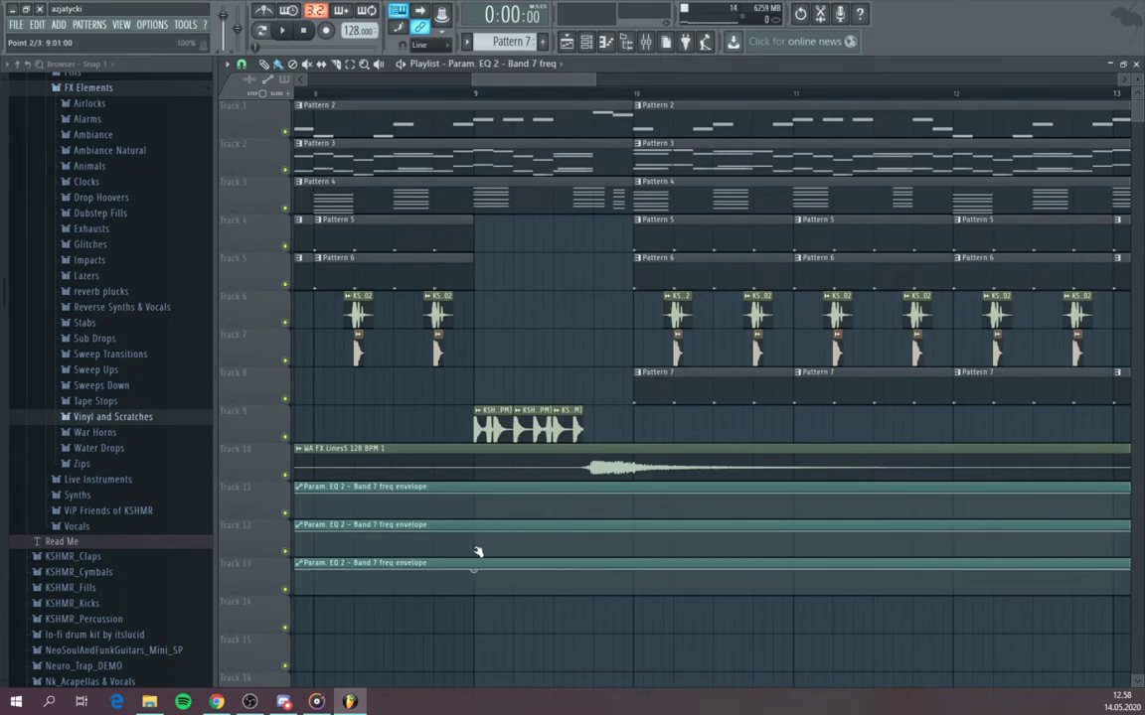
pyautogui.rightClick(638, 584)
pyautogui.rightClick(673, 571)
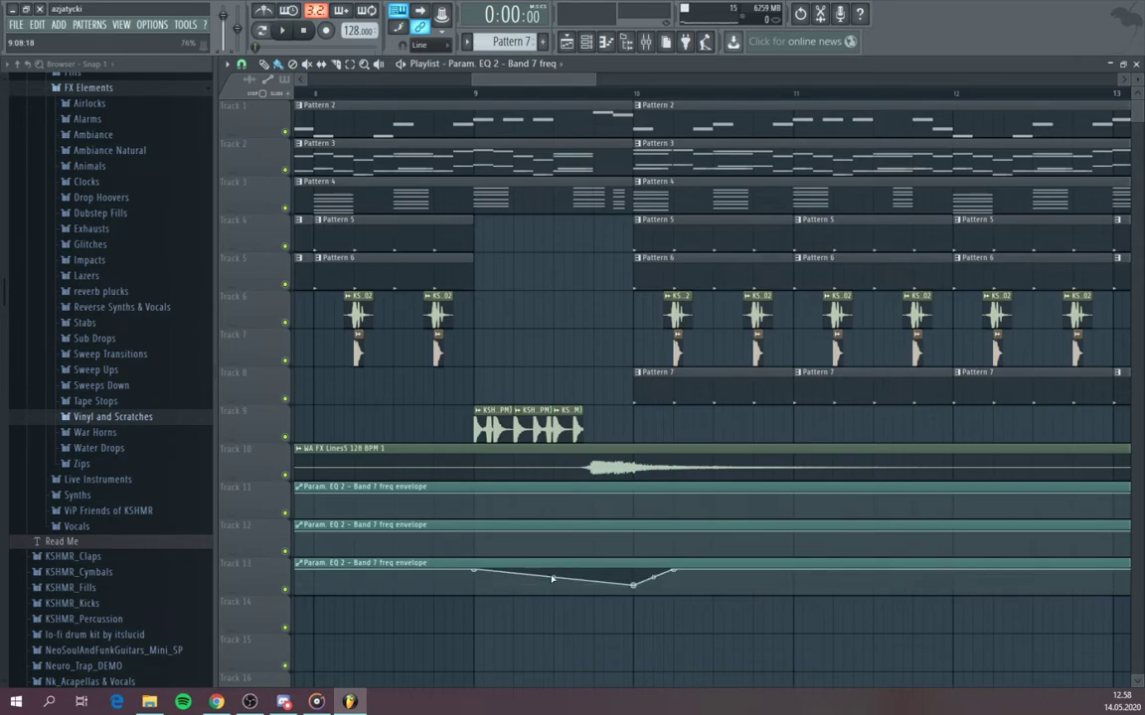
pyautogui.scroll(-5, 553, 581)
# Copy the envelope state of the Band 7 freq automation clip on Track 13
pyautogui.click(300, 564)
pyautogui.click(304, 569)
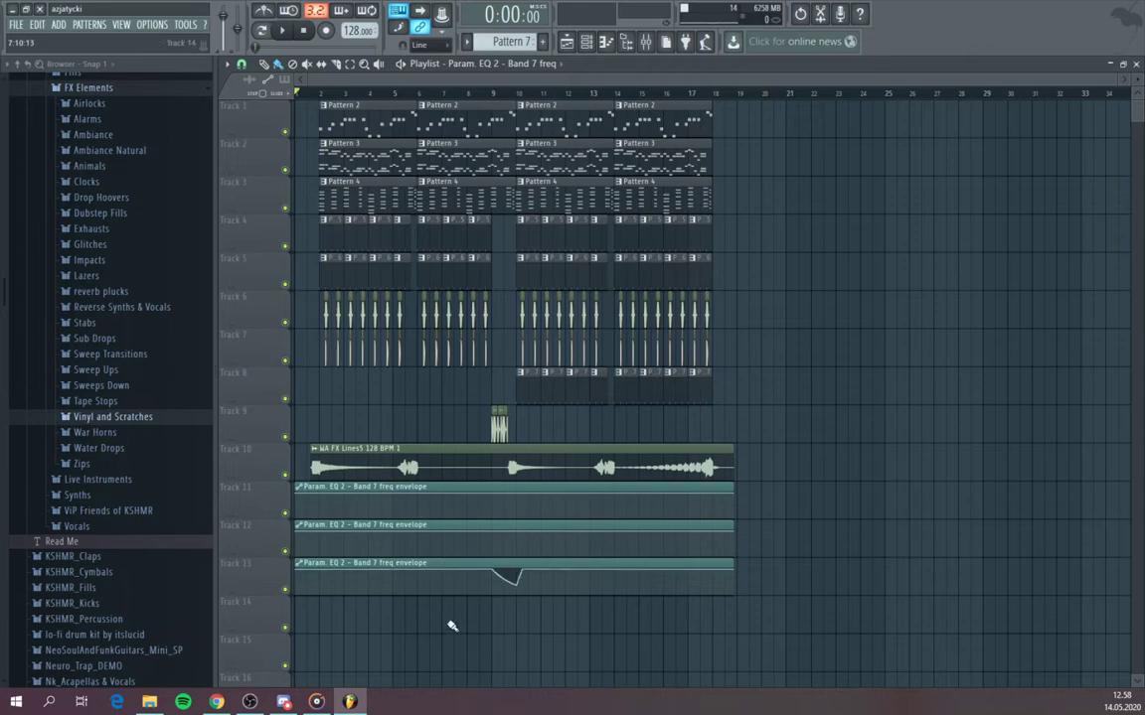
pyautogui.scroll(-1, 472, 616)
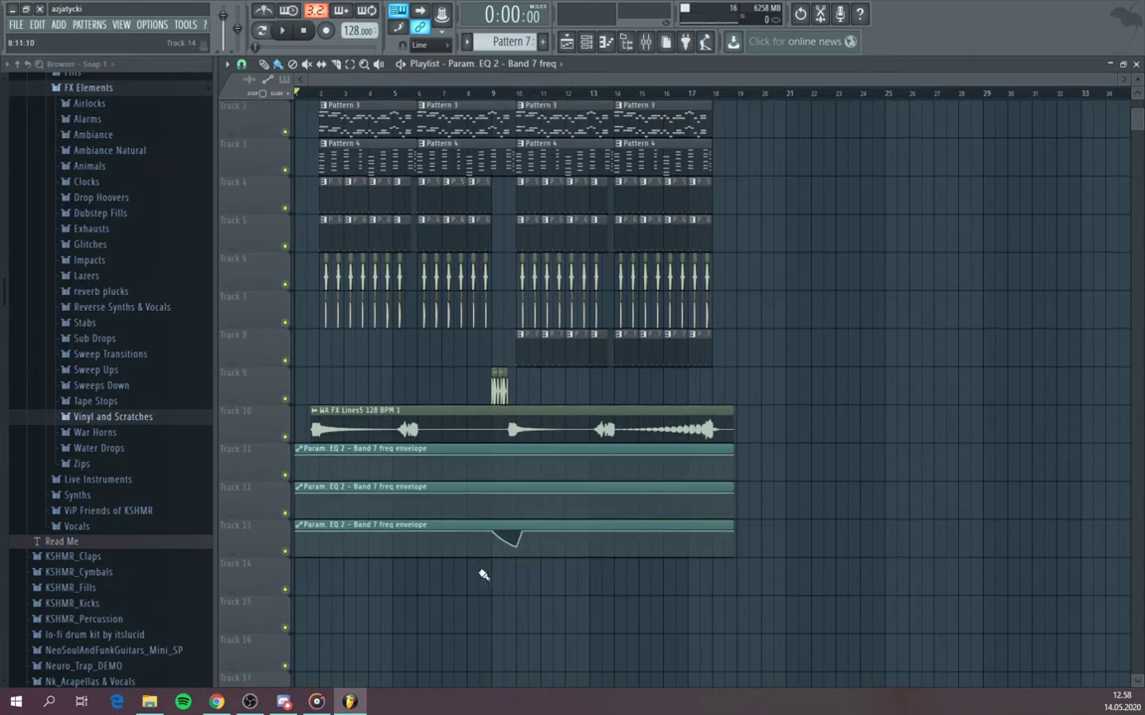
pyautogui.doubleClick(409, 522)
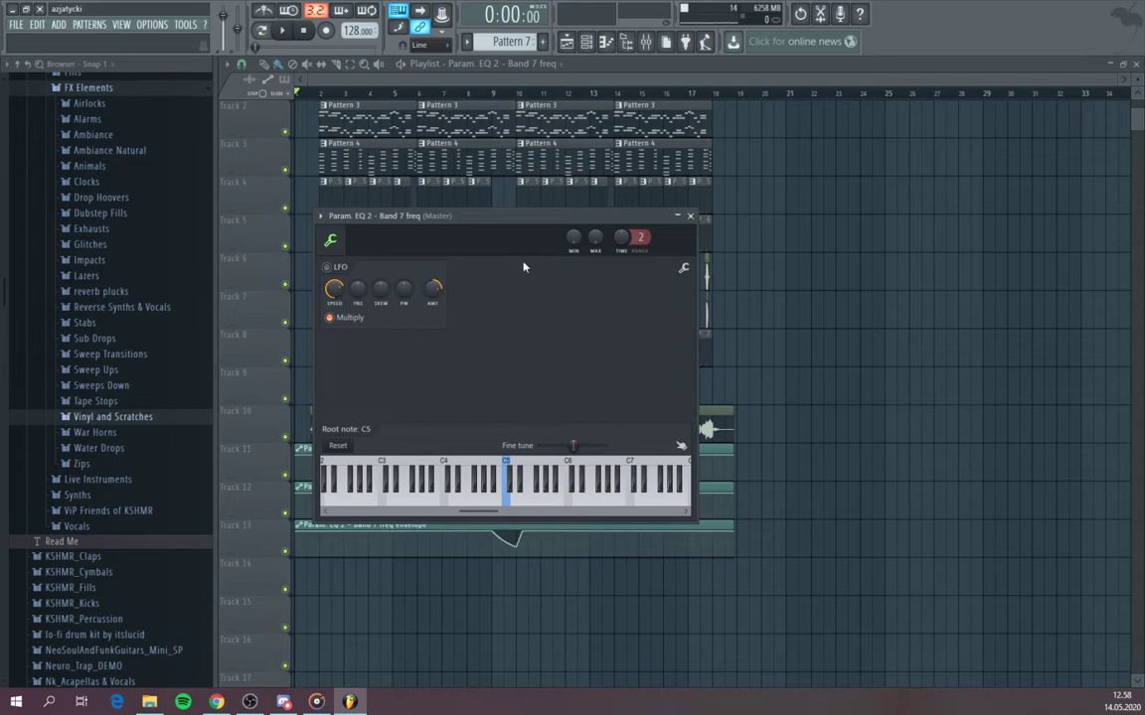
pyautogui.click(685, 271)
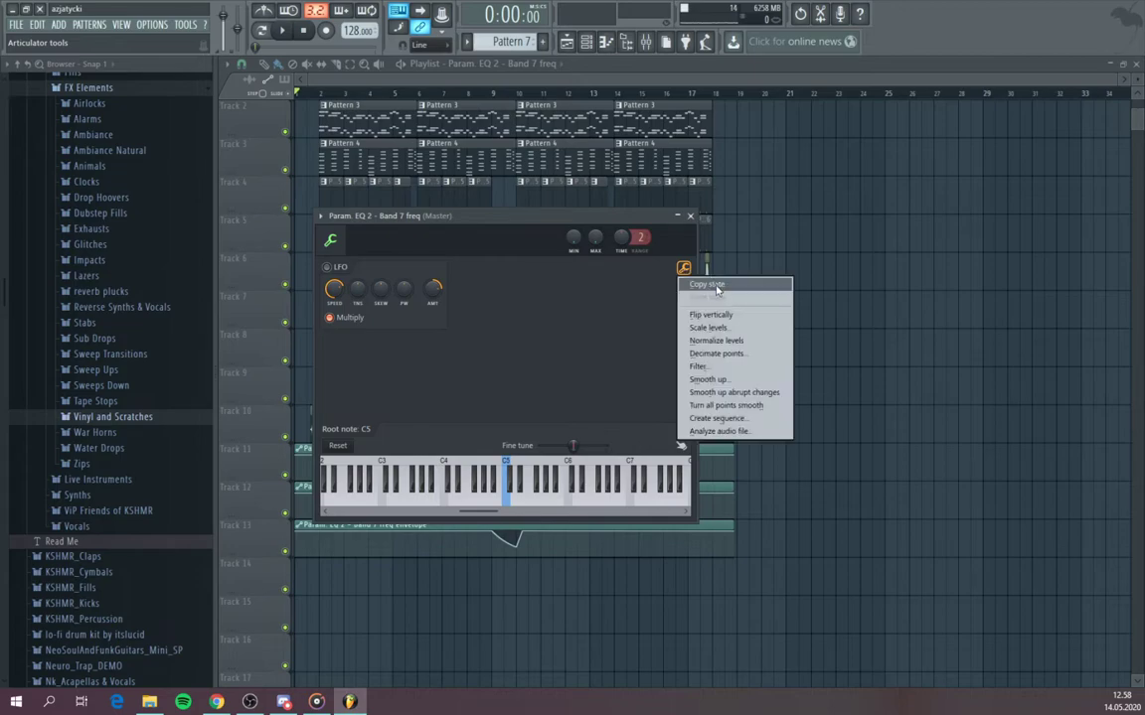
pyautogui.click(707, 284)
pyautogui.click(689, 216)
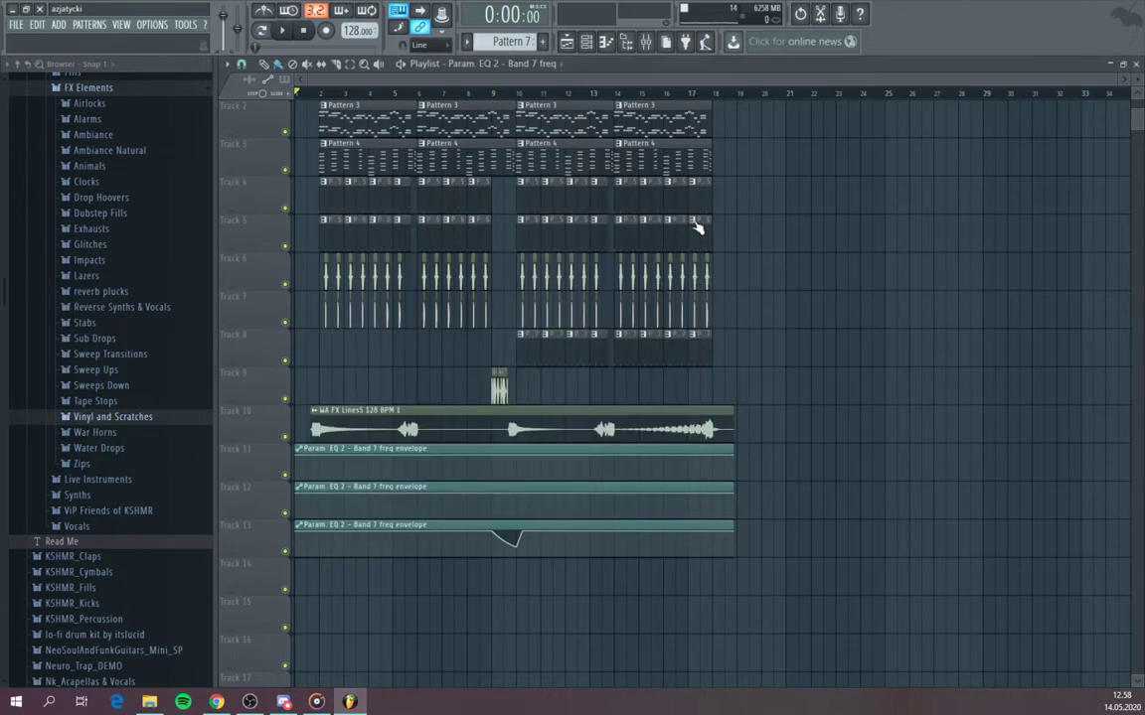
# Paste the copied envelope state into the Band 7 freq automation clip on Track 12
pyautogui.doubleClick(493, 486)
pyautogui.click(666, 249)
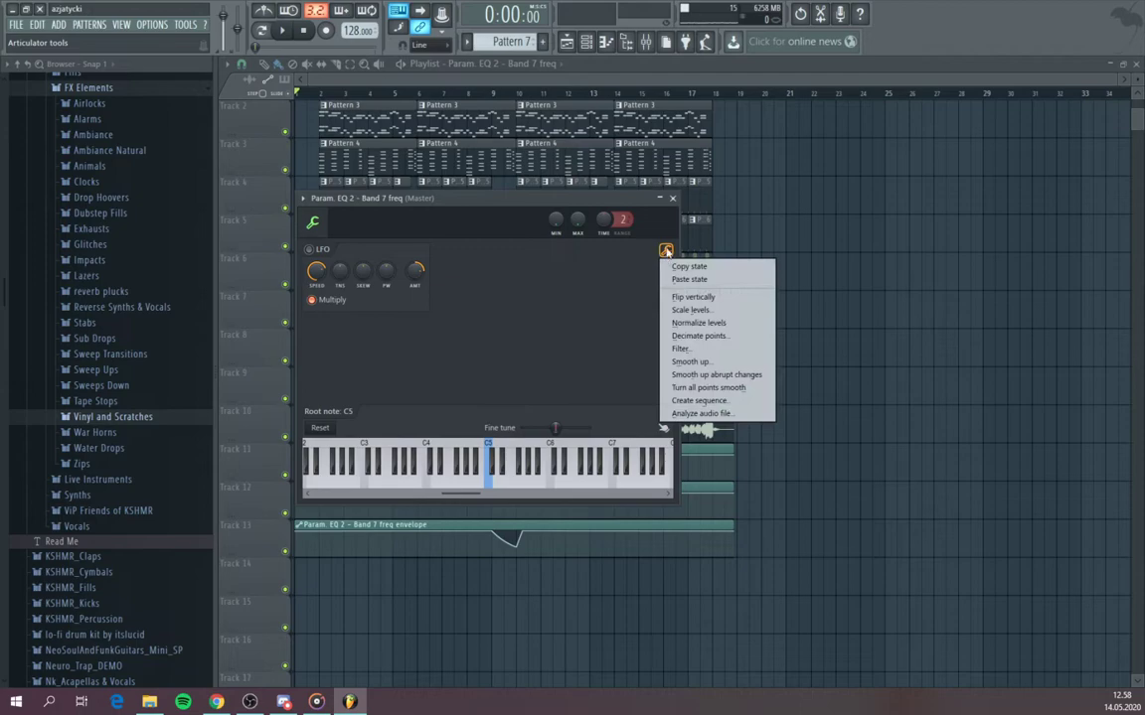
pyautogui.click(696, 276)
pyautogui.click(671, 197)
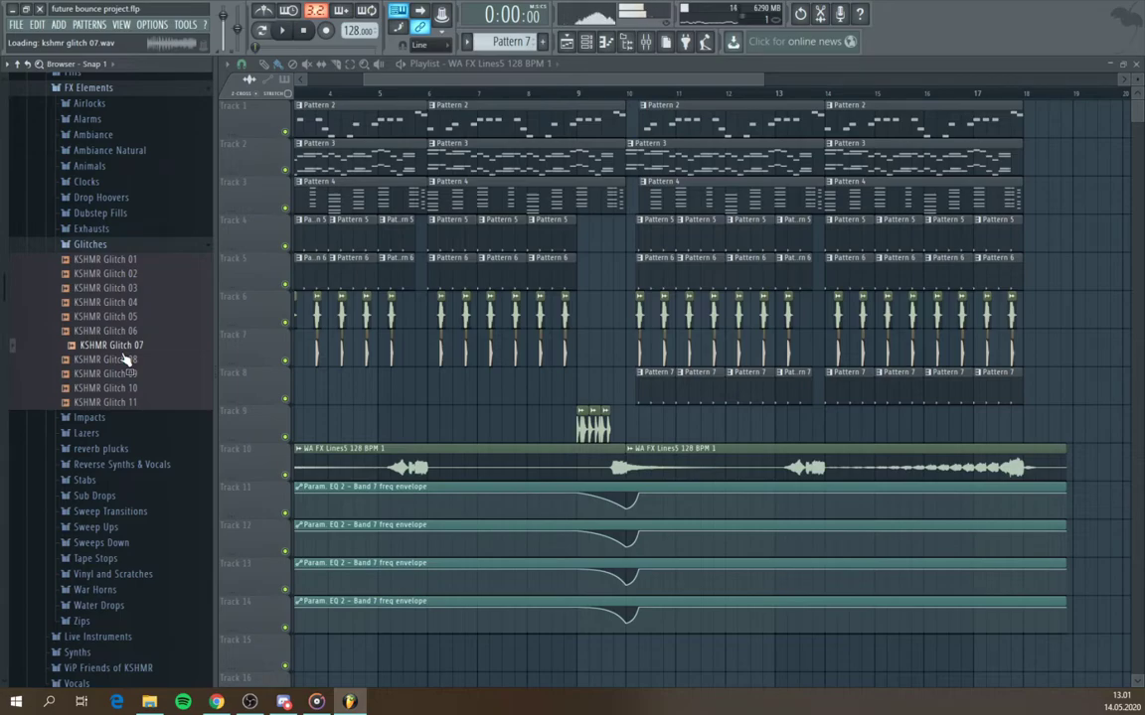
# Place KSHMR Glitch 07 from the Glitches folder on Track 8 in the gap before bar 6 and bring up the mixer
pyautogui.moveTo(124, 354); pyautogui.dragTo(419, 396)
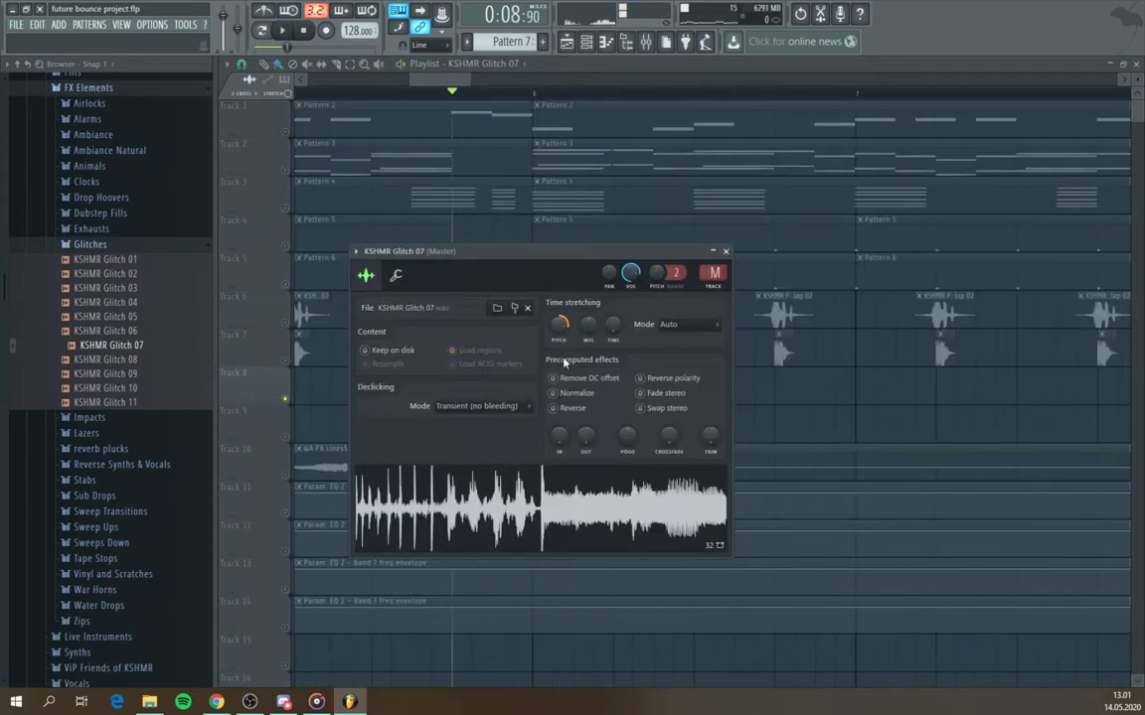
pyautogui.press('space')
pyautogui.press('F9')
pyautogui.click(979, 246)
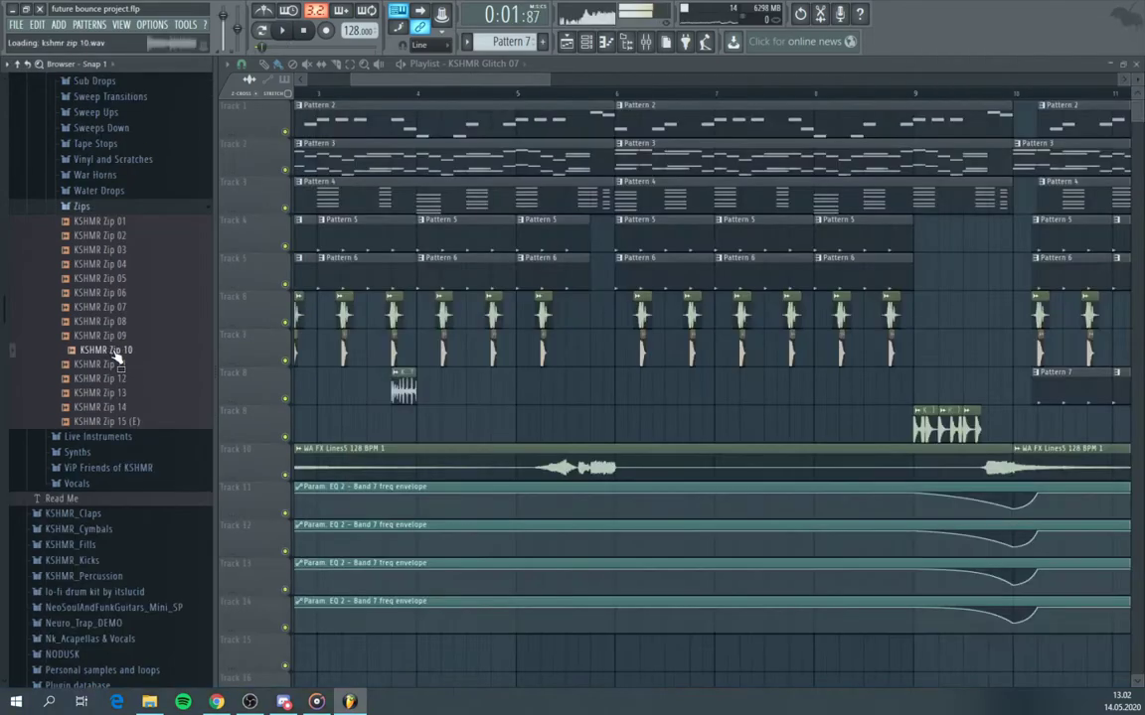
# Audition the sample that follows KSHMR Zip 10 in the Zips folder
pyautogui.click(113, 366)
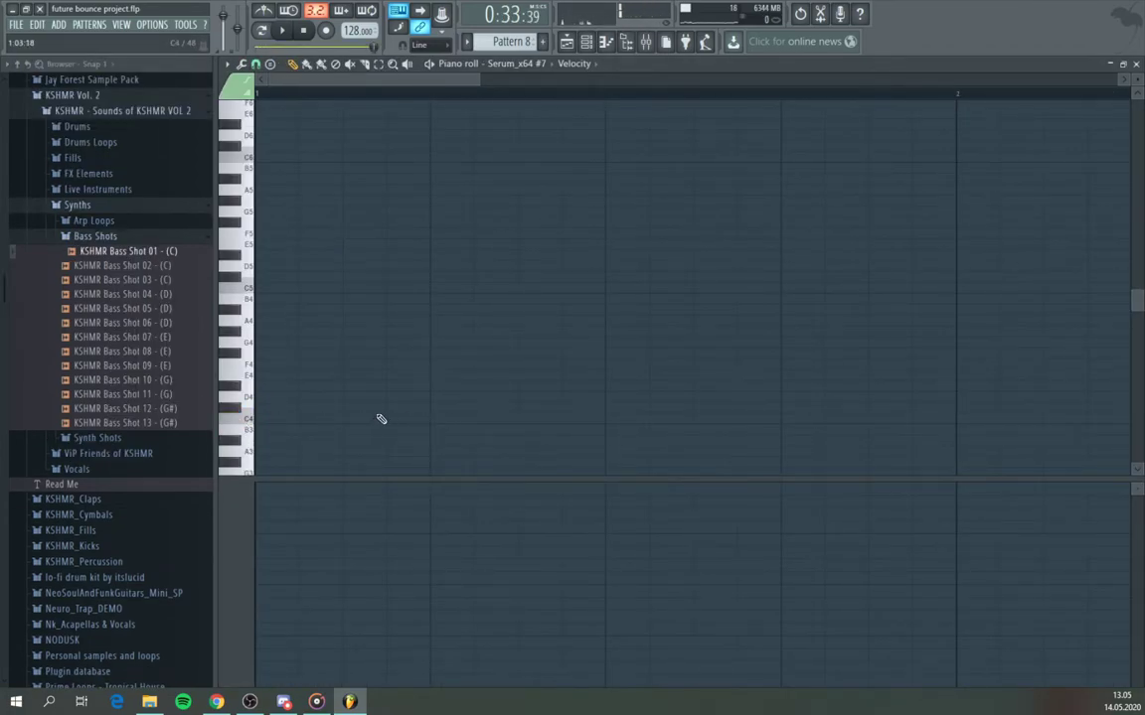
# Audition C4 and C5 on Serum_x64 #7, and draw a sustained C4 note at the start of Pattern 8
pyautogui.scroll(-1, 381, 419)
pyautogui.click(249, 390)
pyautogui.click(245, 255)
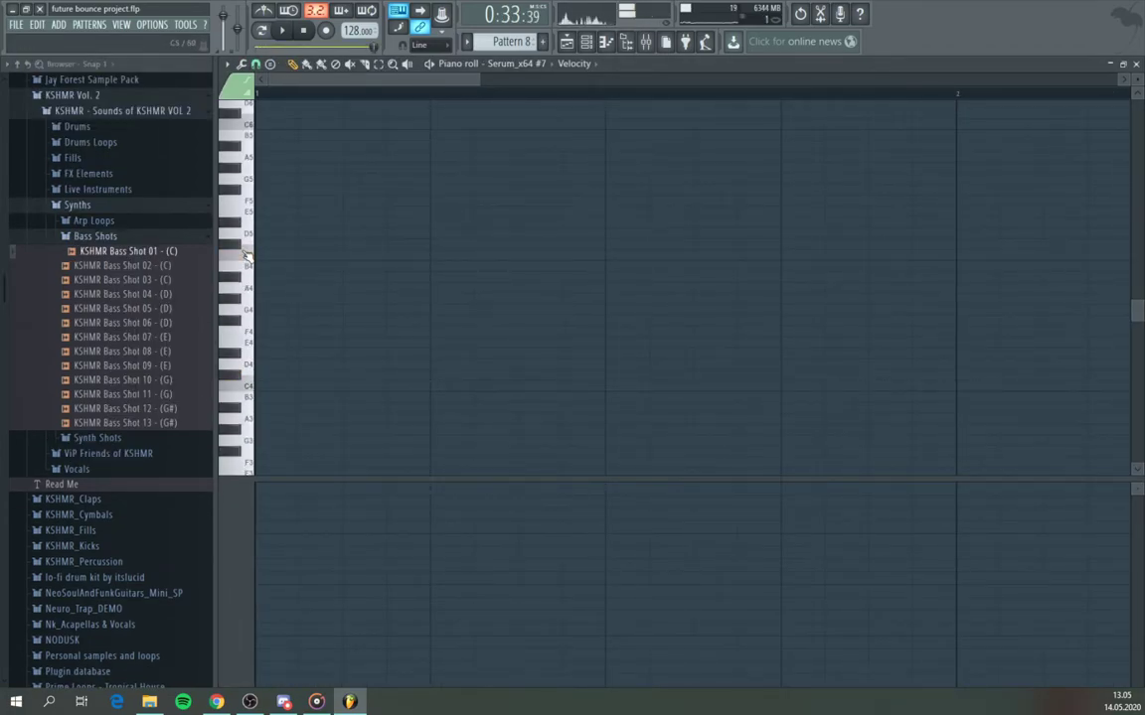
pyautogui.click(264, 390)
pyautogui.click(442, 389)
pyautogui.rightClick(442, 391)
pyautogui.moveTo(303, 386); pyautogui.dragTo(512, 386)
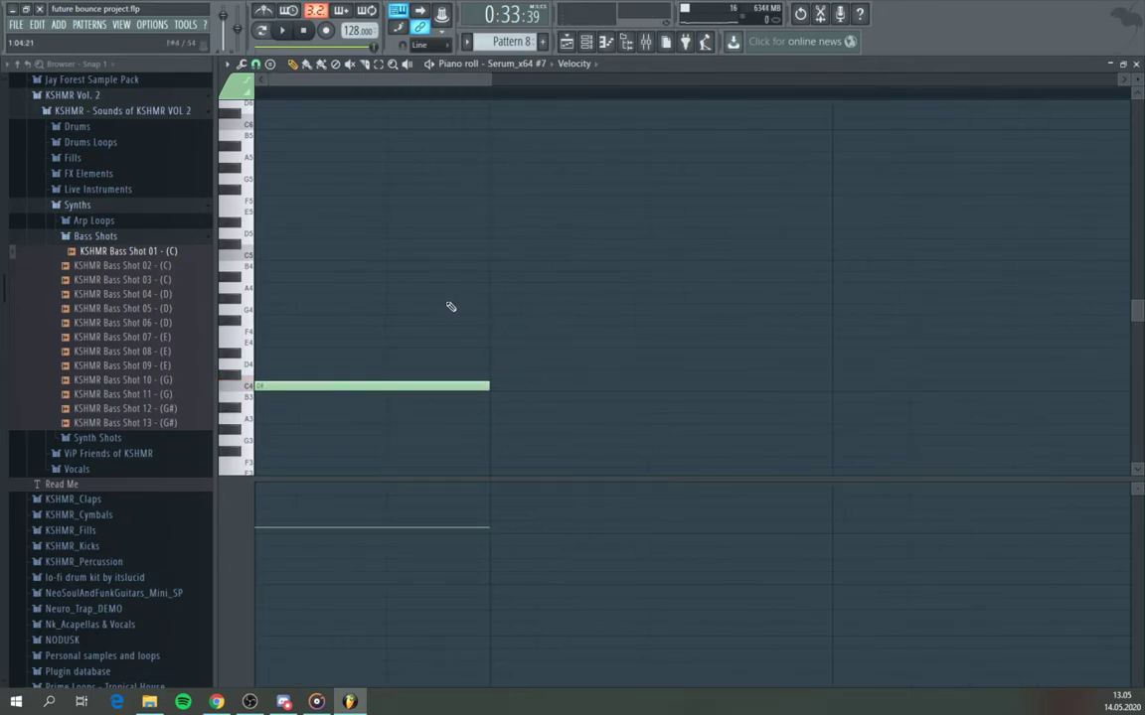